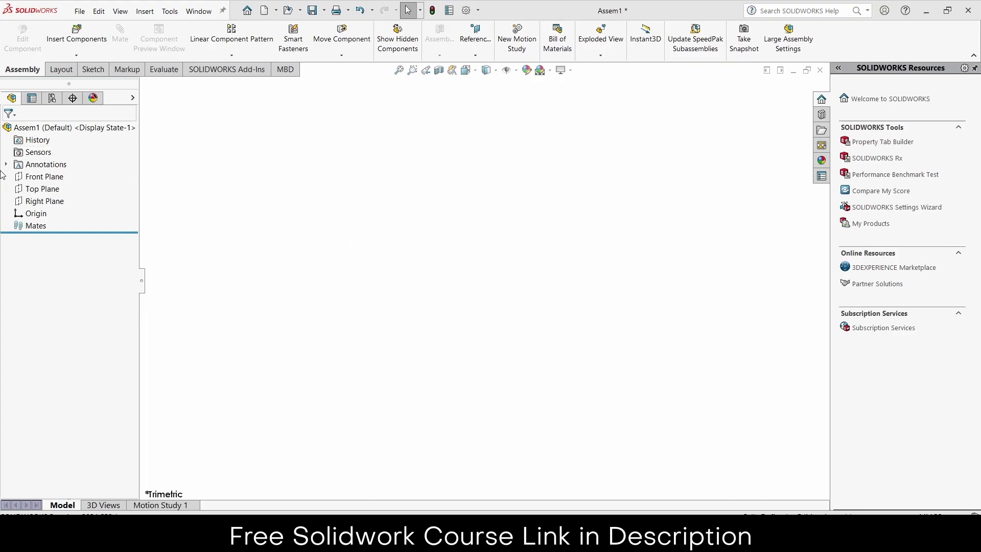
Insert a new blank part into the assembly using the Part template
left_click(76, 55)
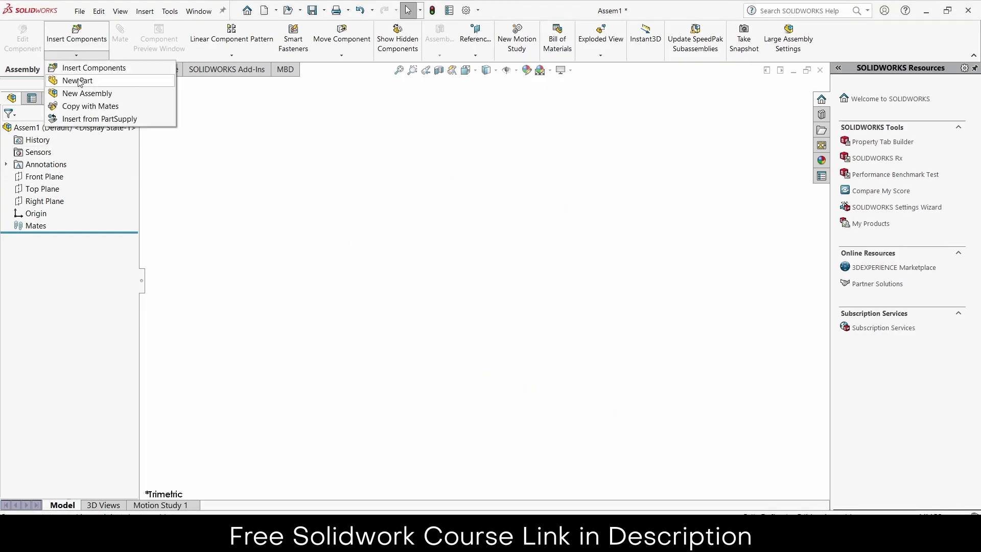
left_click(80, 81)
left_click(428, 407)
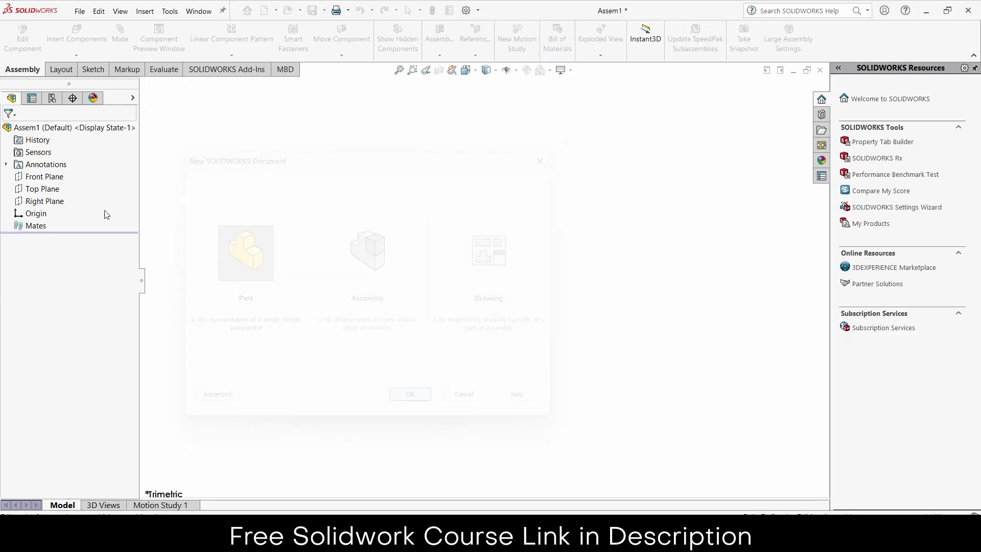
Sketch a 300 mm diameter circle at the origin on the Front Plane
left_click(55, 179)
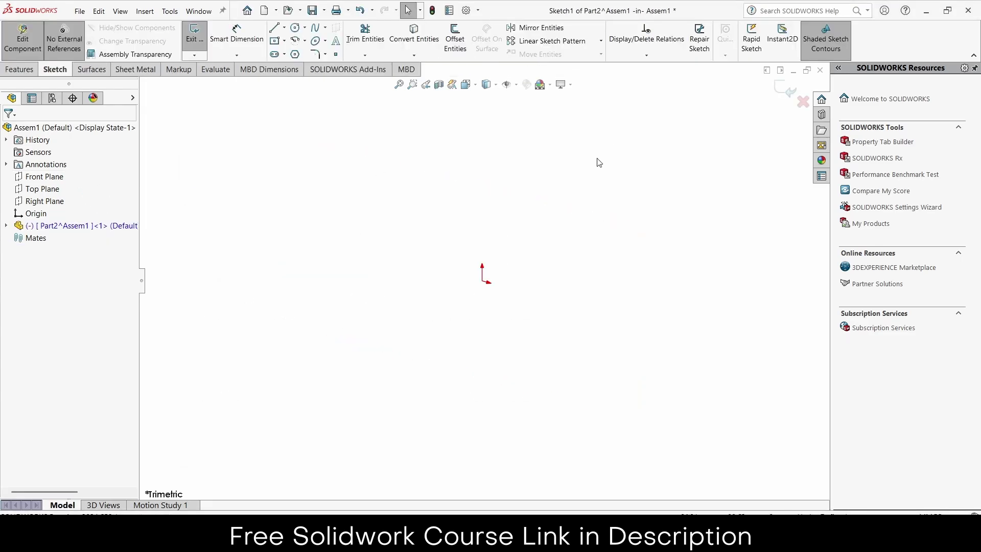
left_click(296, 28)
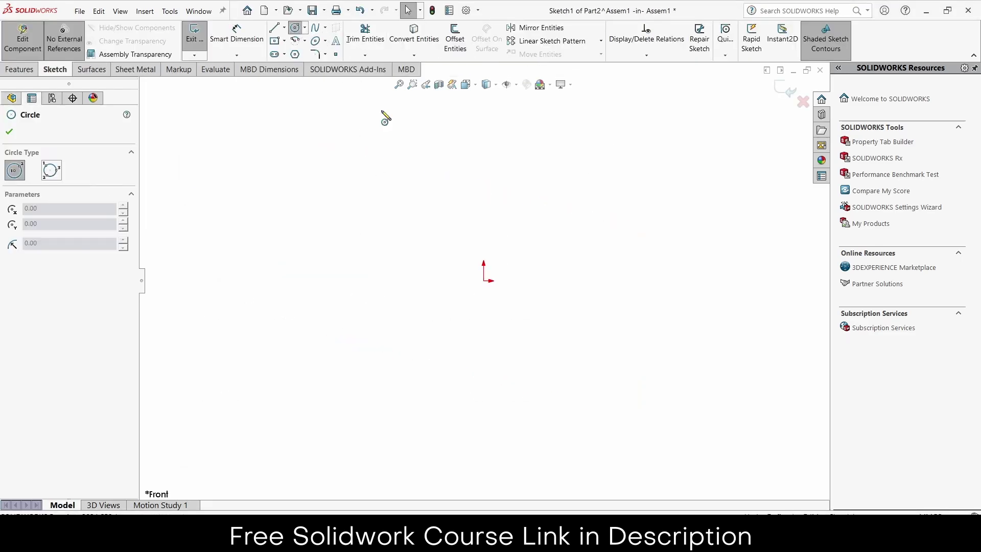
left_click(484, 280)
left_click(563, 162)
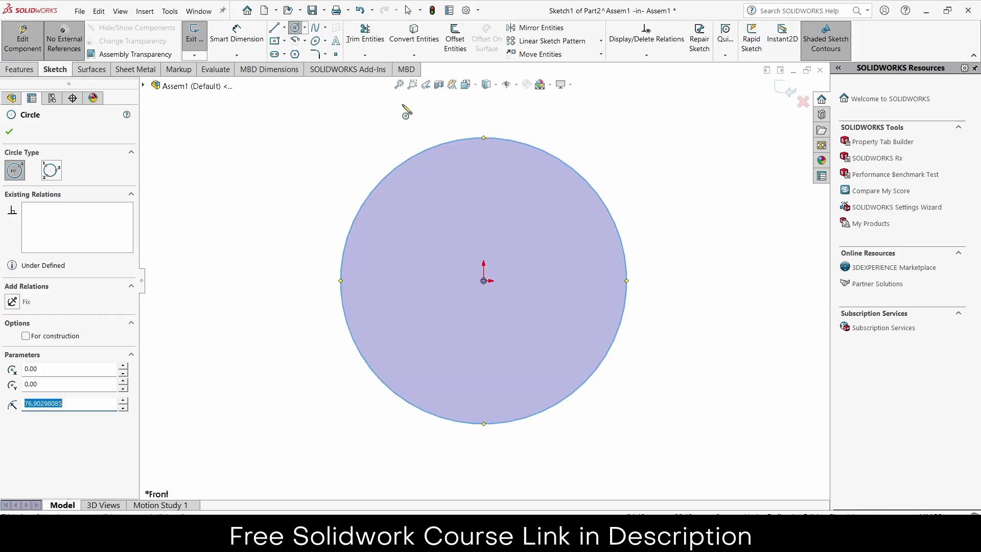
right_click_drag(552, 173, 536, 152)
left_click(537, 151)
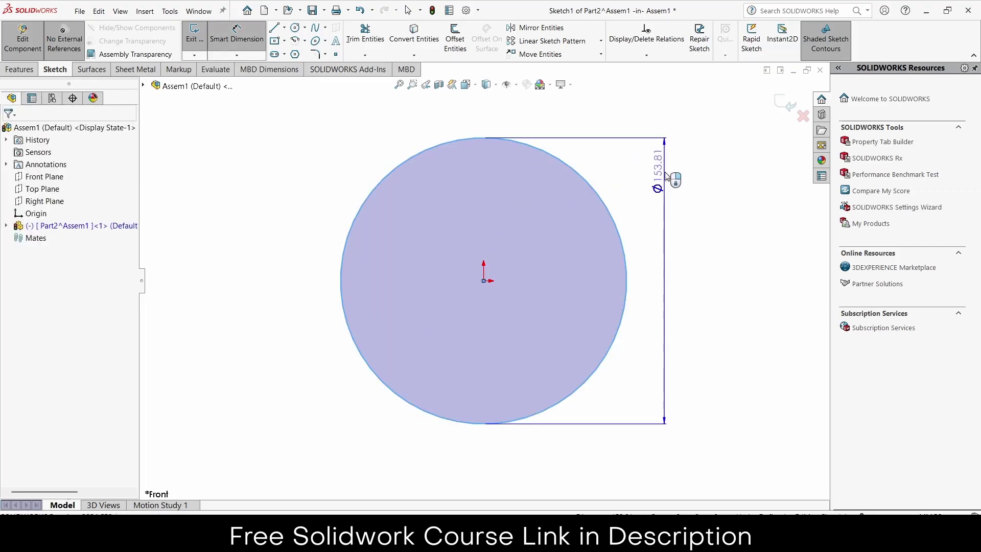
left_click(665, 176)
type("30")
key("Return")
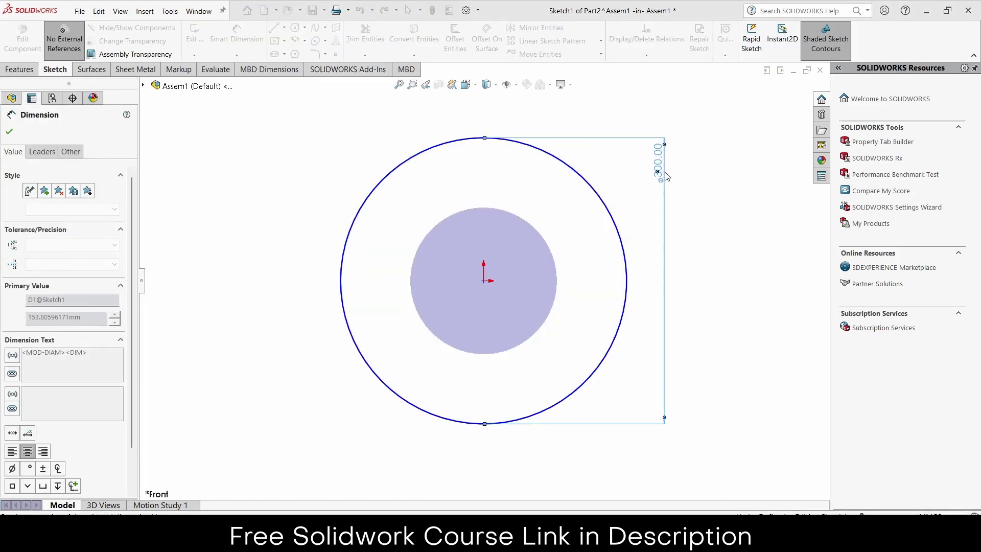
Extrude the circle 40 mm in the reversed direction into a disc
left_click(15, 70)
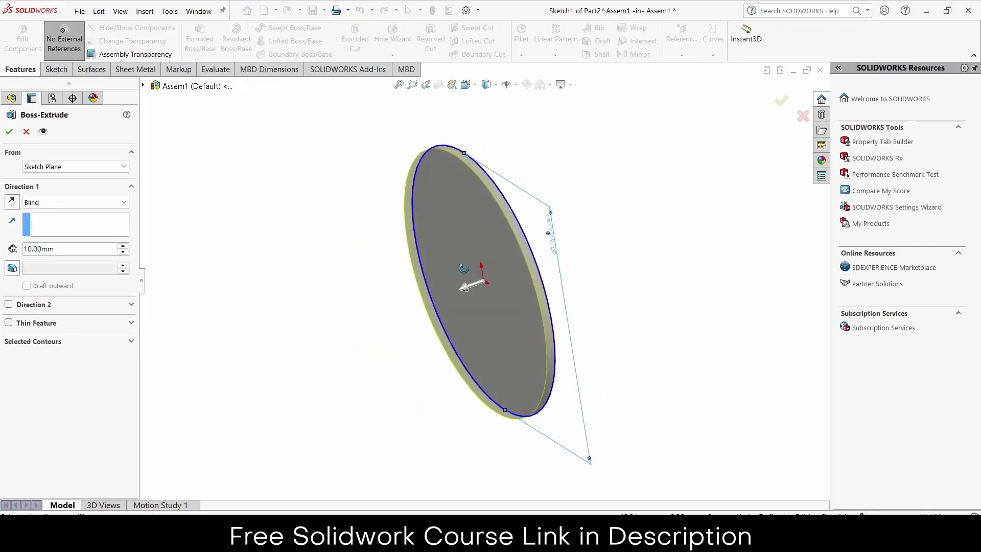
left_click(10, 201)
scroll(72, 246, "up", 1)
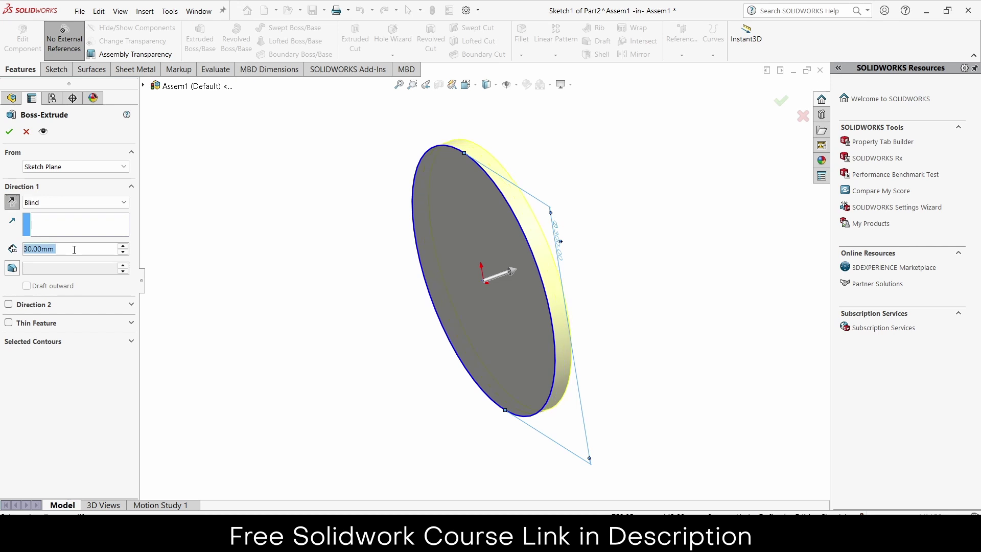
scroll(72, 247, "up", 1)
scroll(71, 247, "up", 1)
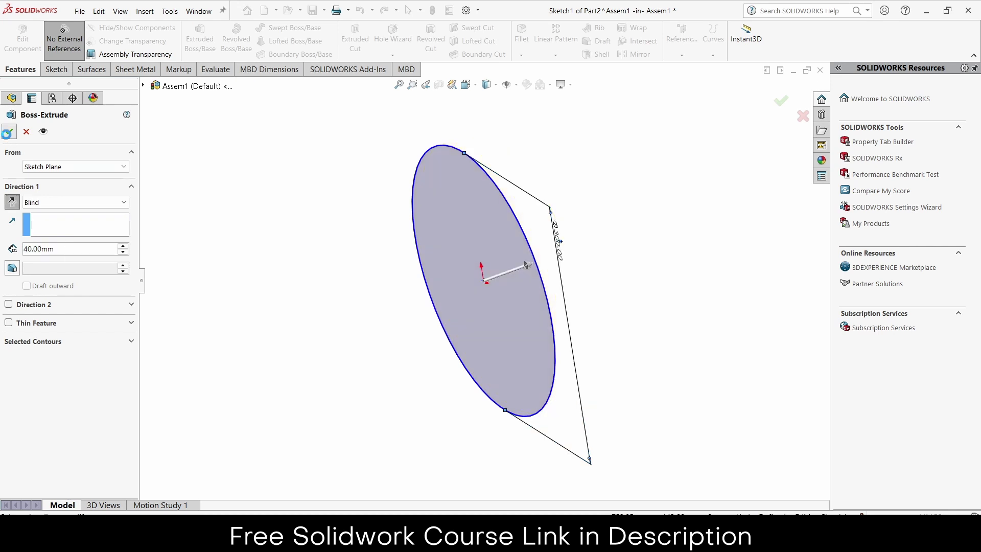
left_click(9, 131)
left_click(563, 253)
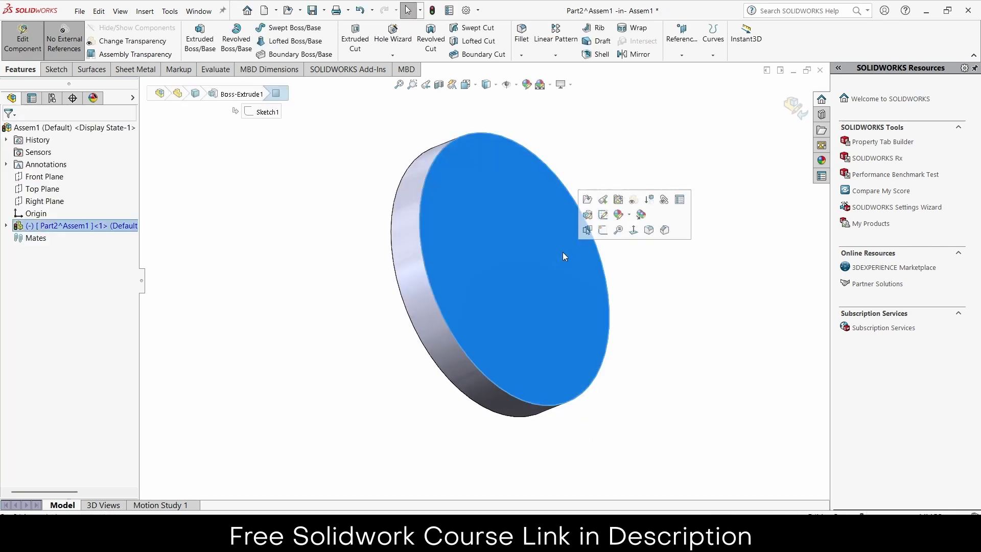
Sketch an 80 mm diameter circle at the origin on the disc face
left_click(603, 230)
left_click(295, 28)
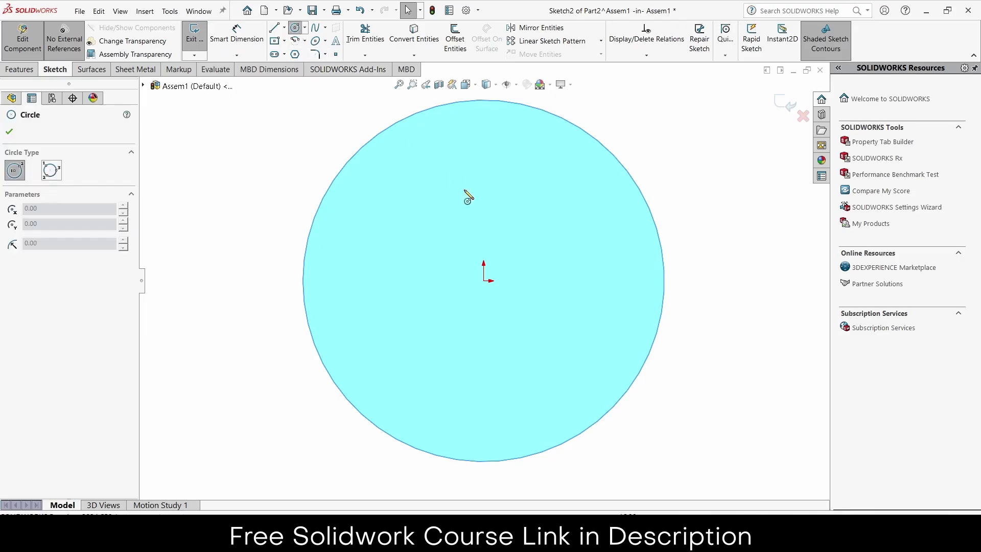
left_click(483, 281)
left_click(520, 252)
left_click(237, 33)
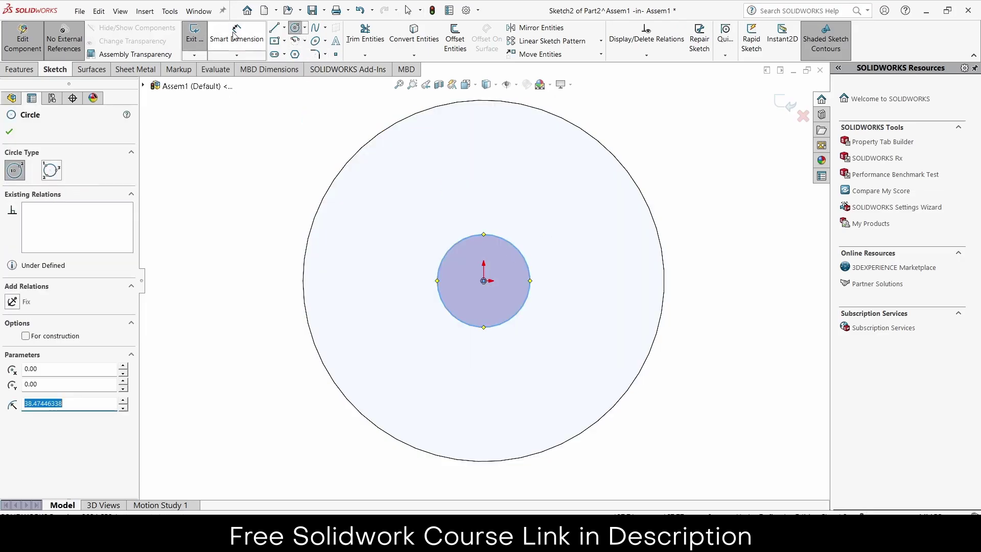
left_click(528, 255)
left_click(701, 255)
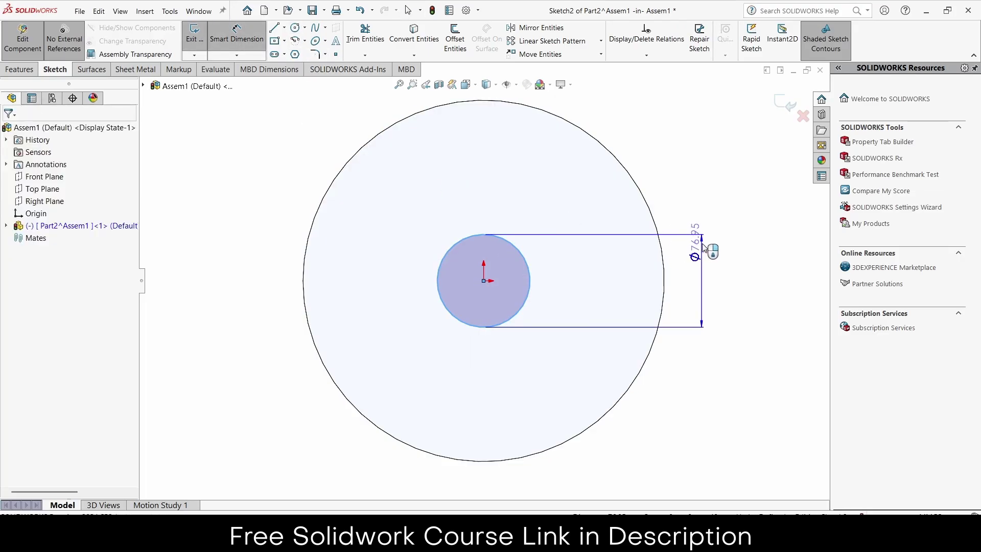
type("80")
key("Return")
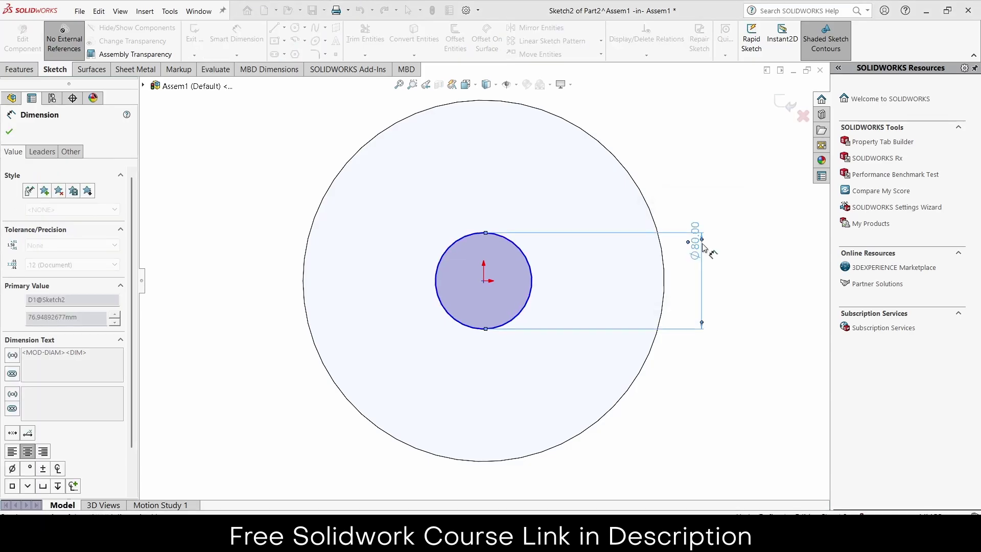
Extrude the 80 mm circle 259 mm into a long shaft
left_click(18, 70)
left_click(199, 39)
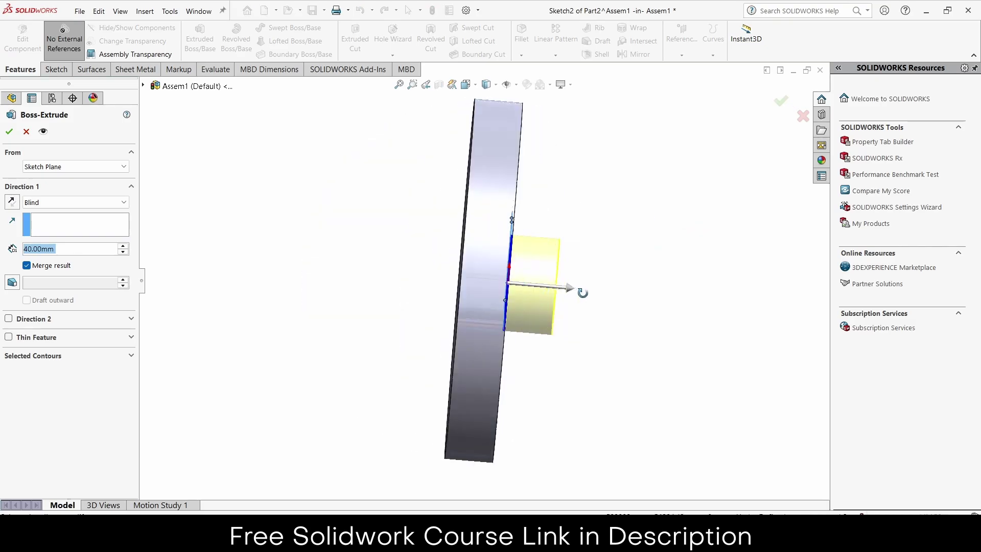
middle_click_drag(583, 293, 588, 299)
left_click_drag(574, 288, 823, 305)
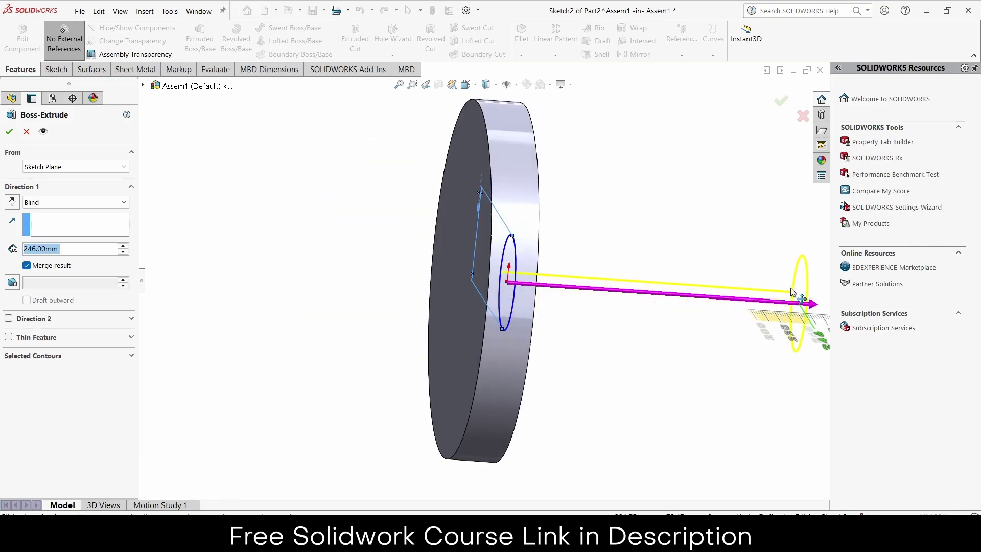
key("f")
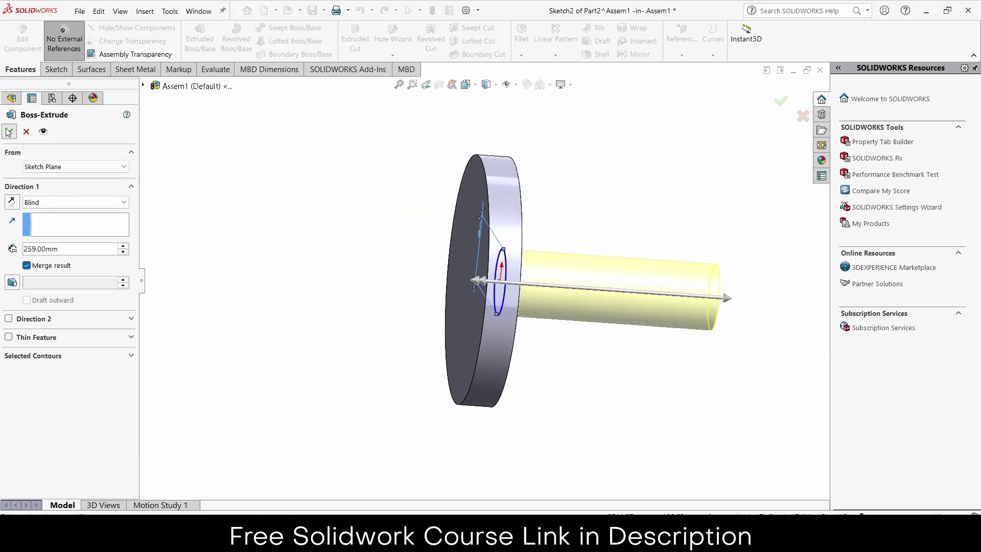
left_click(8, 132)
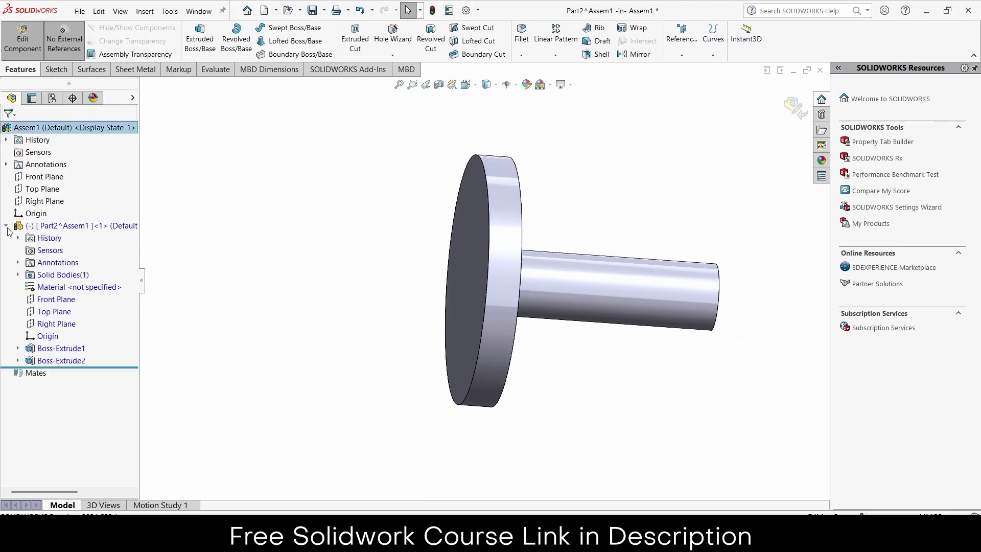
On the Top Plane, sketch a vertical centerline along the shaft and a straight slot near its top
left_click(54, 311)
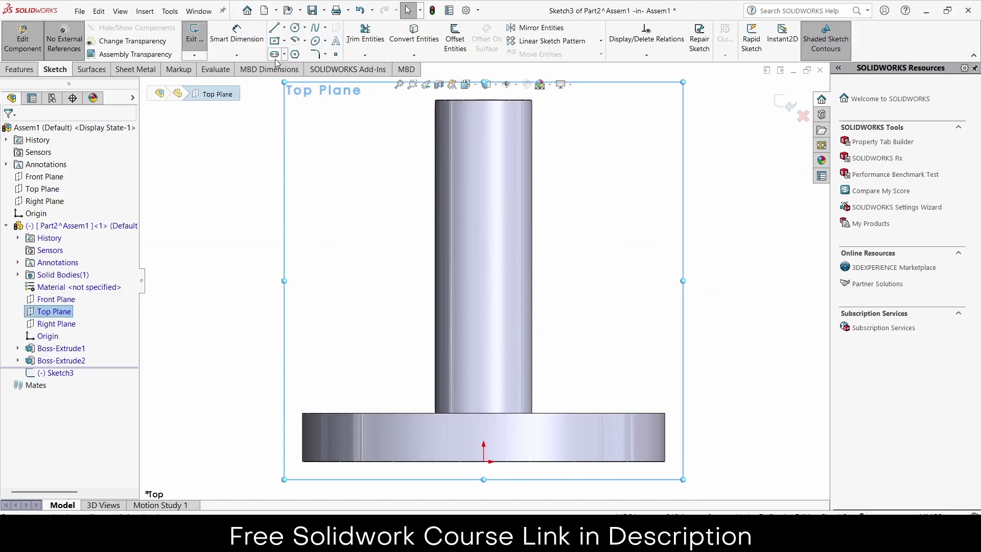
left_click(283, 29)
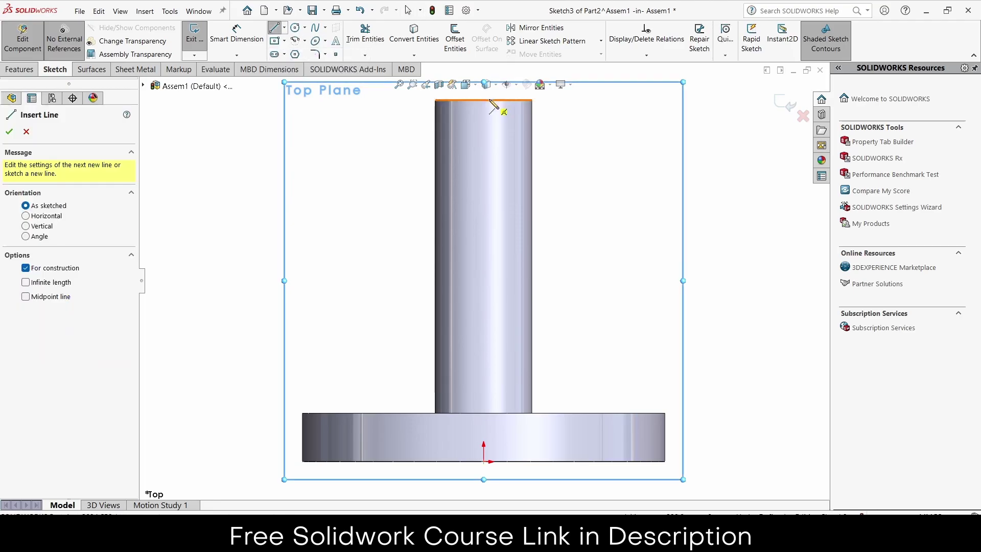
left_click(483, 100)
left_click(484, 462)
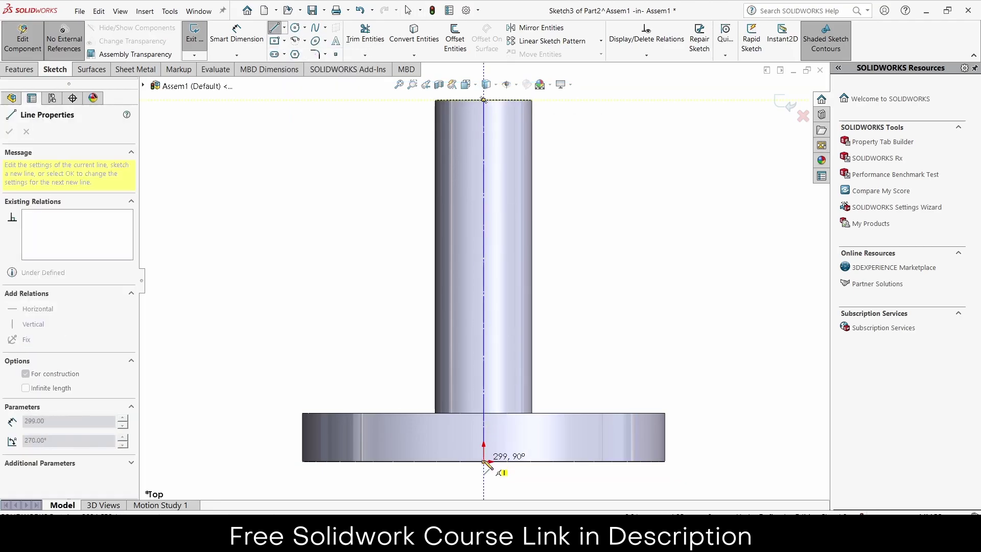
key("Escape")
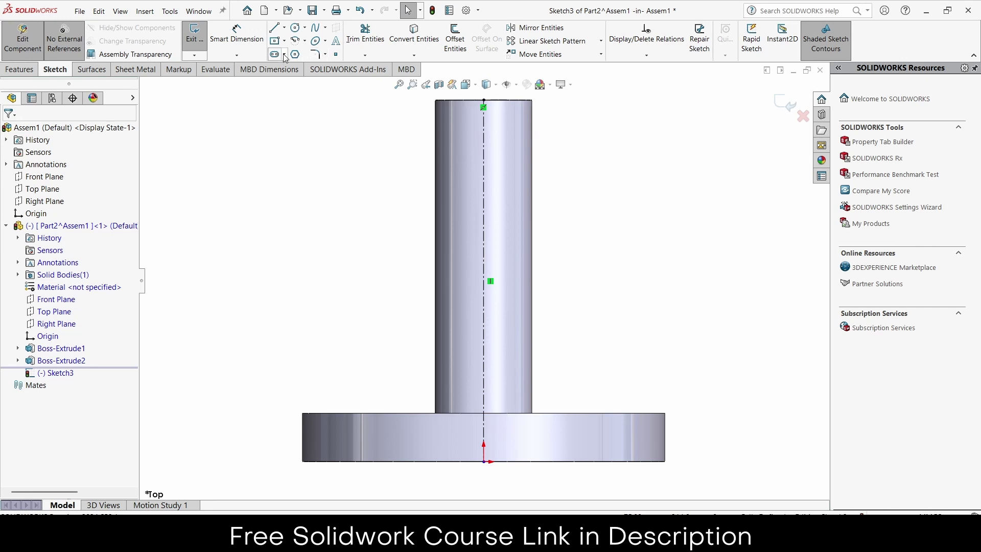
left_click(275, 54)
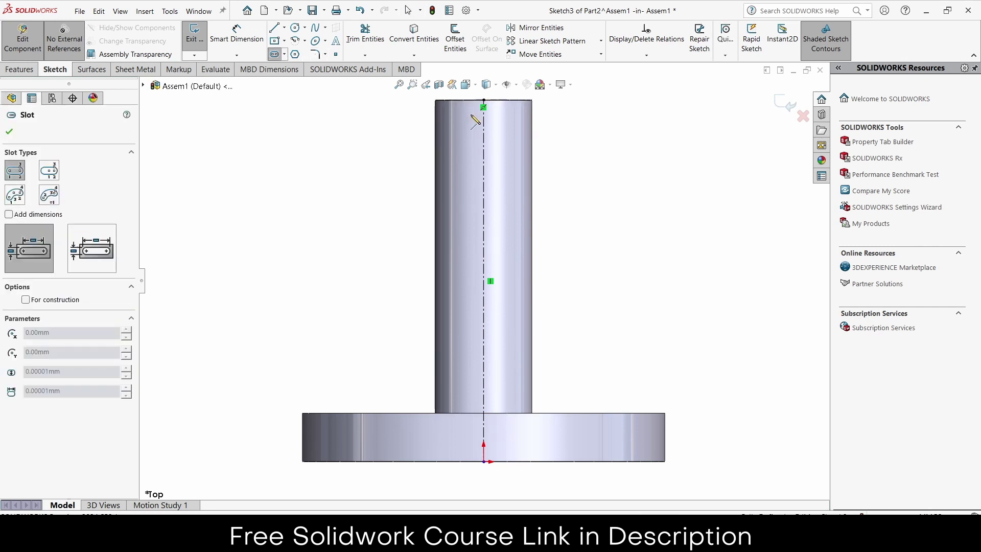
left_click(484, 161)
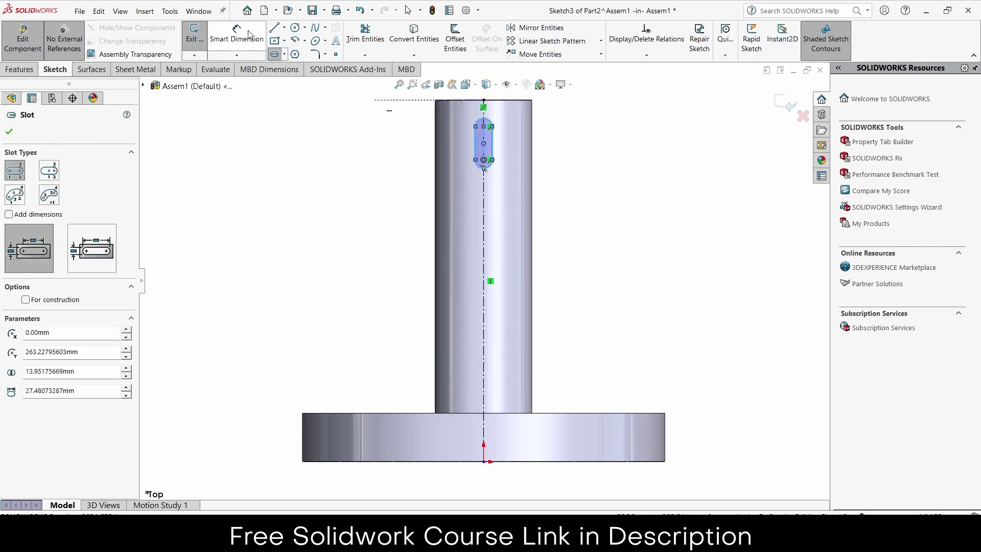
Dimension the slot 250 mm above the origin
left_click(249, 35)
left_click(484, 163)
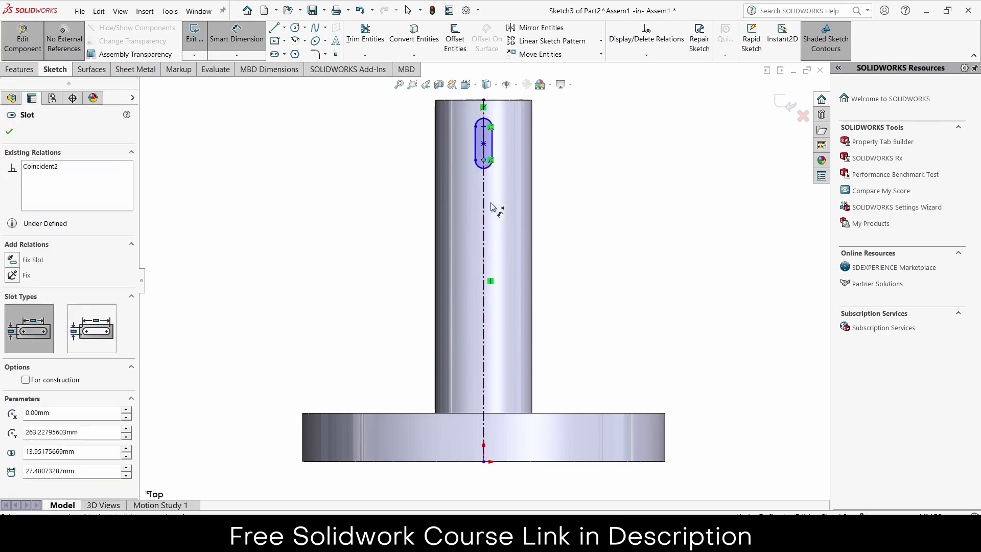
left_click(484, 461)
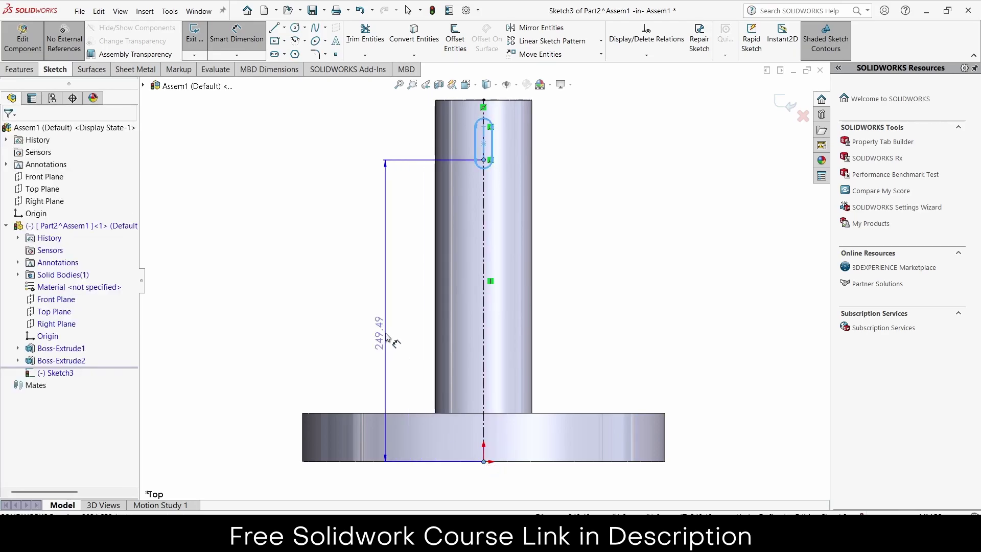
left_click(386, 338)
type("250")
key("Return")
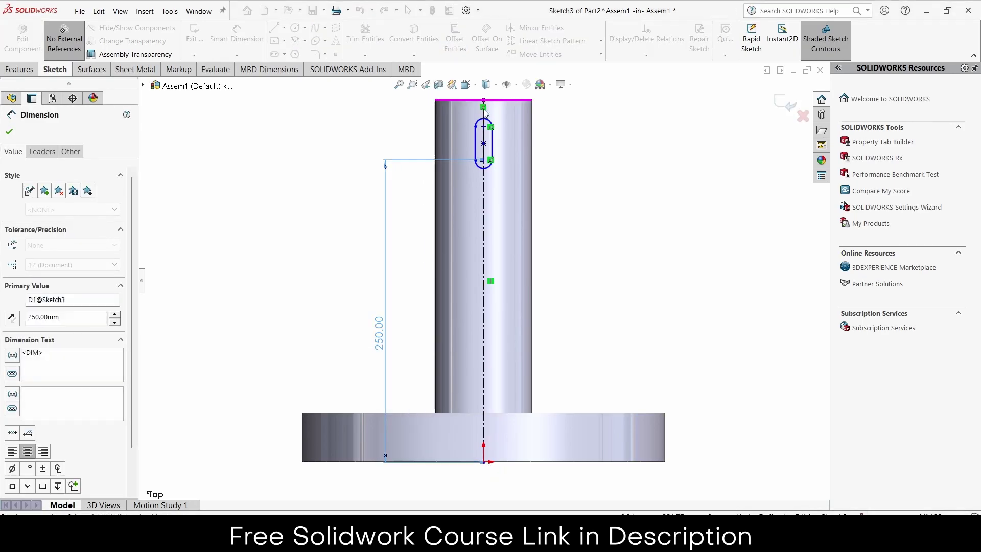
scroll(485, 162, "down", 2)
scroll(484, 163, "down", 2)
Set the slot's centre length to 30 mm and its end radius to R7
left_click(482, 245)
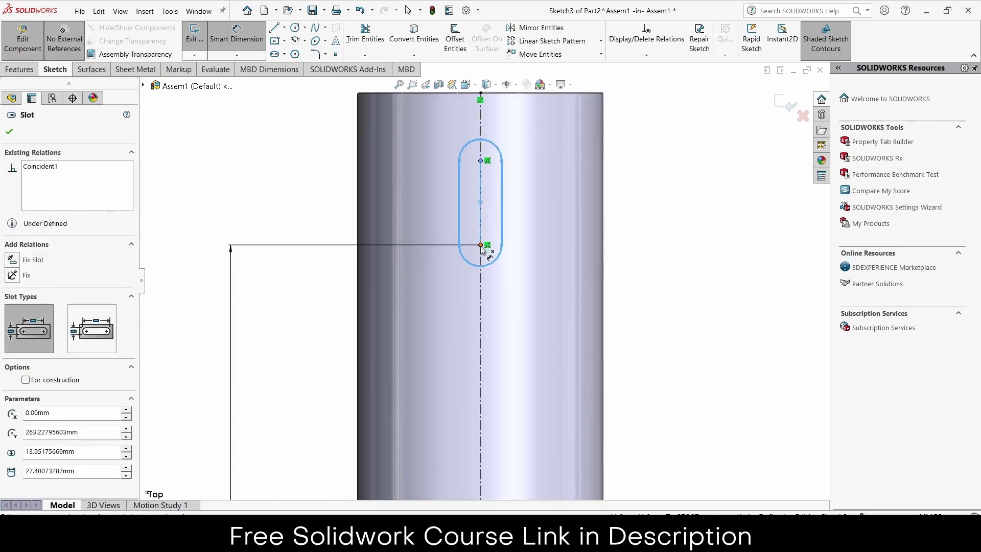
left_click(679, 194)
type("30")
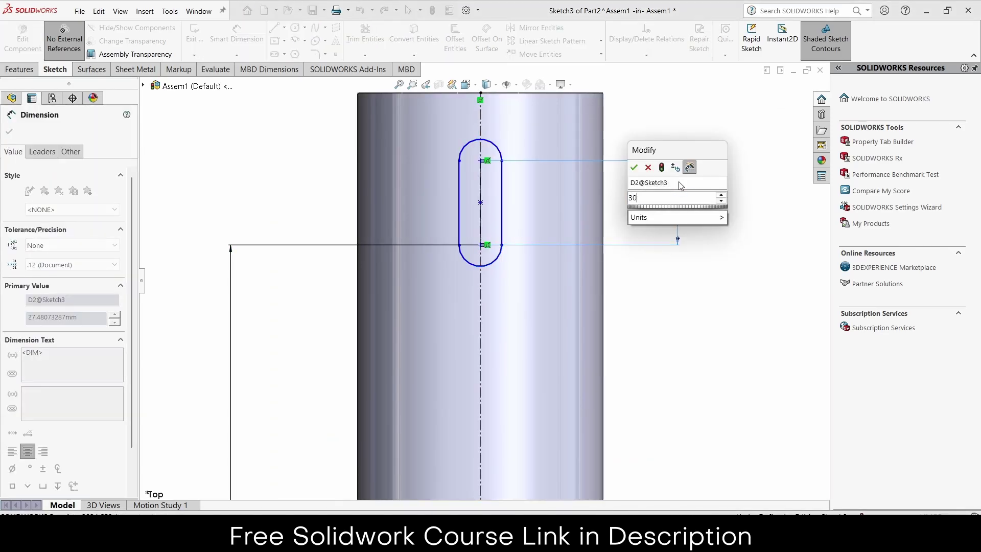
key("Return")
left_click(498, 145)
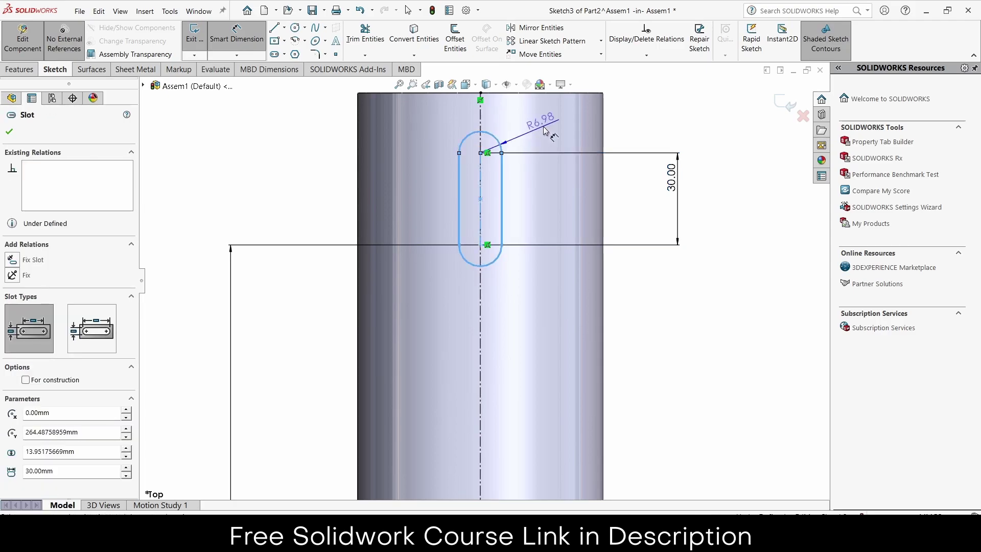
left_click(543, 127)
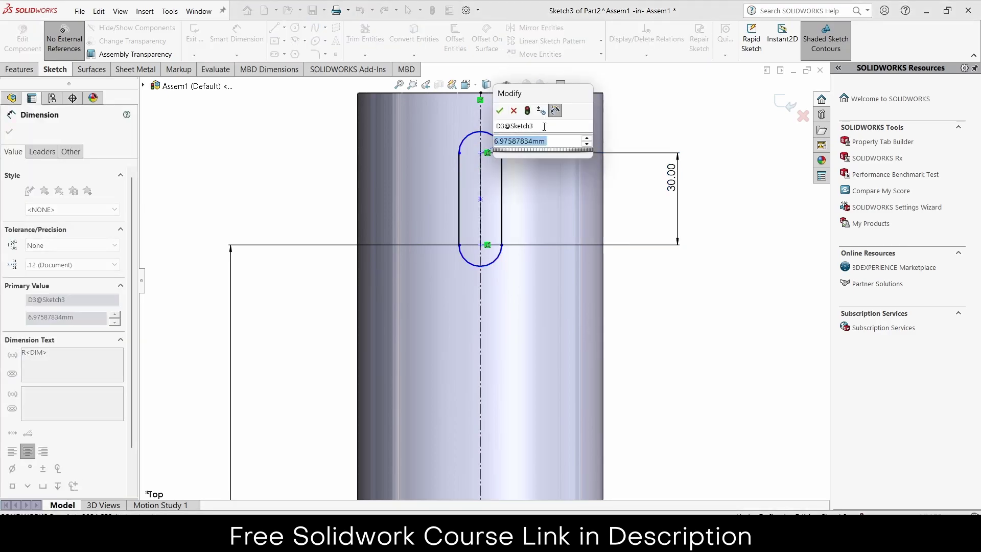
type("7")
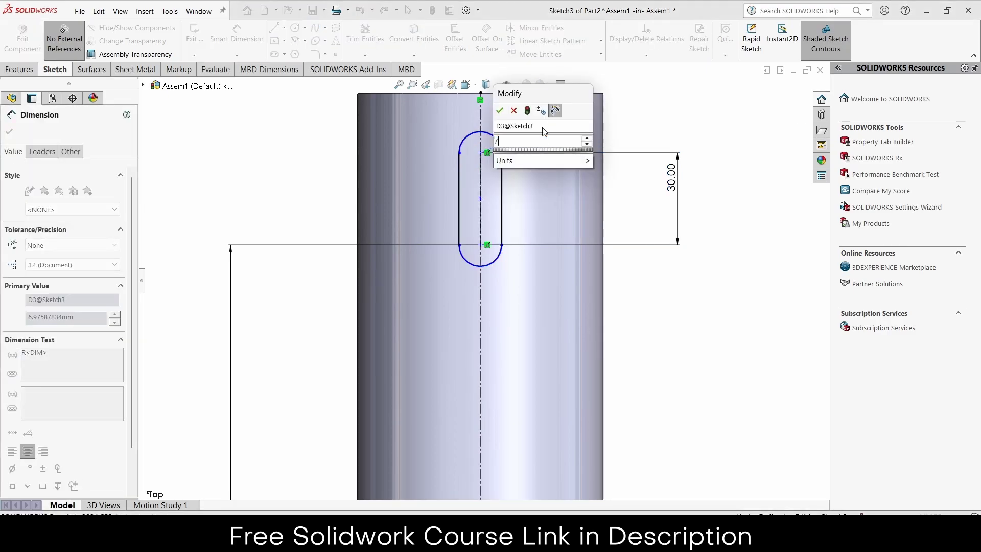
key("Return")
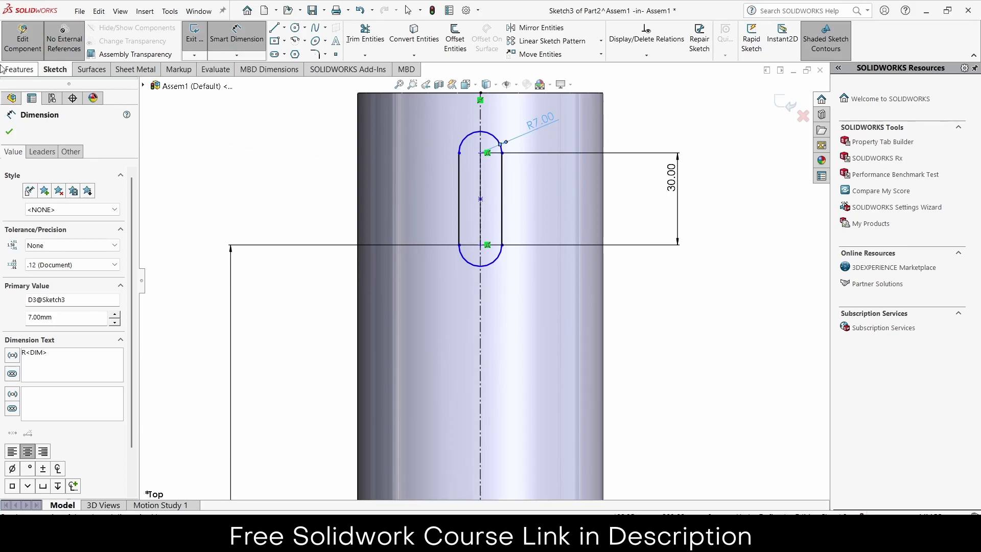
left_click(12, 70)
Extrude the slot sketch 49 mm into a key, Boss-Extrude3
left_click(199, 39)
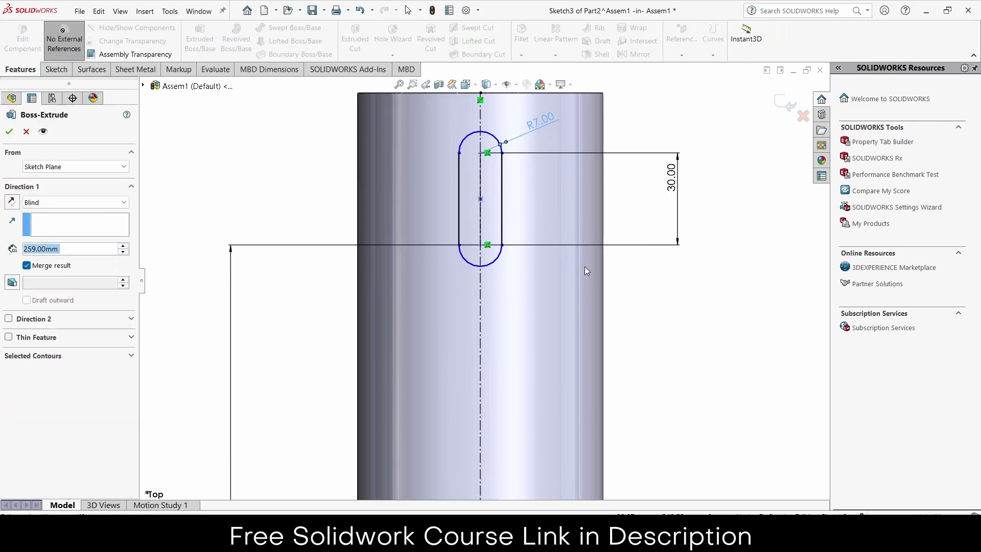
middle_click_drag(462, 278, 497, 308)
scroll(496, 308, "up", 3)
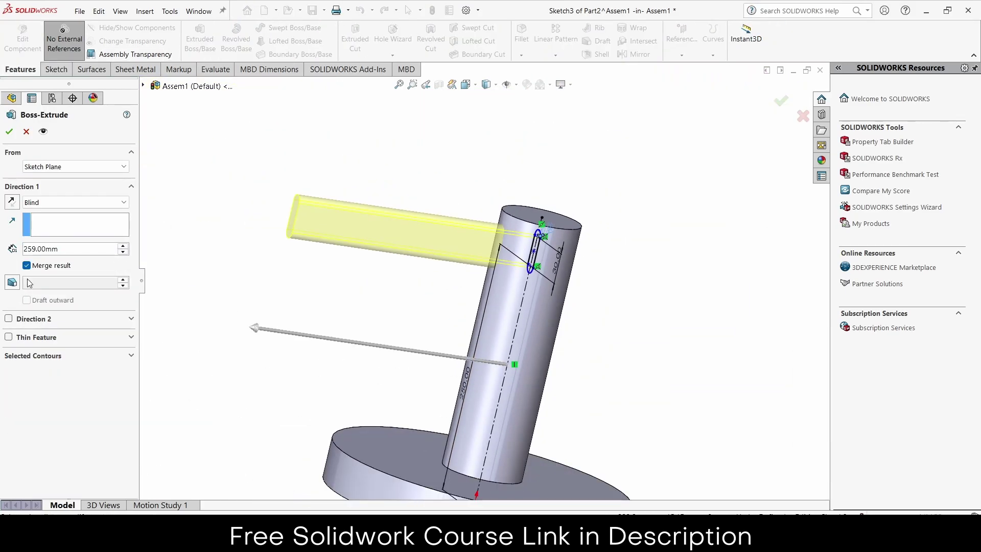
scroll(74, 250, "down", 2)
scroll(74, 250, "down", 6)
scroll(75, 253, "down", 9)
scroll(75, 255, "down", 2)
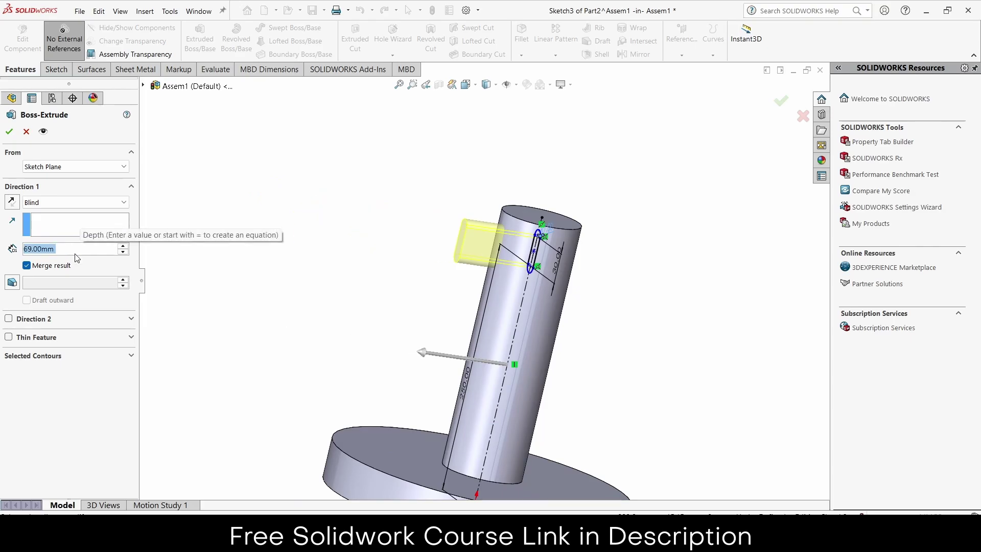
scroll(77, 257, "down", 2)
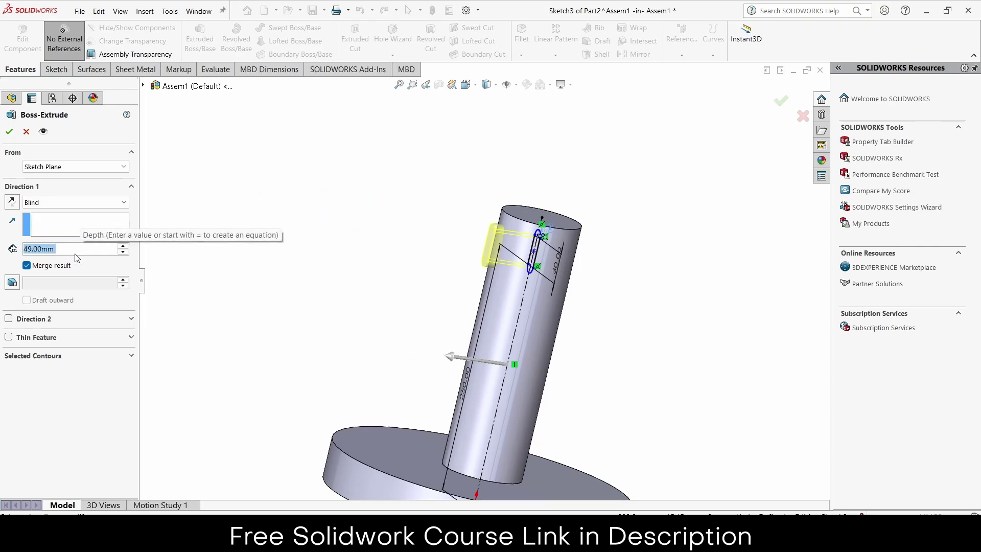
left_click(10, 133)
Reorient the view and exit part editing back to the assembly
mouse_move(544, 249)
middle_mouse_down()
mouse_move(568, 143)
mouse_move(573, 189)
middle_mouse_up()
left_click(636, 261)
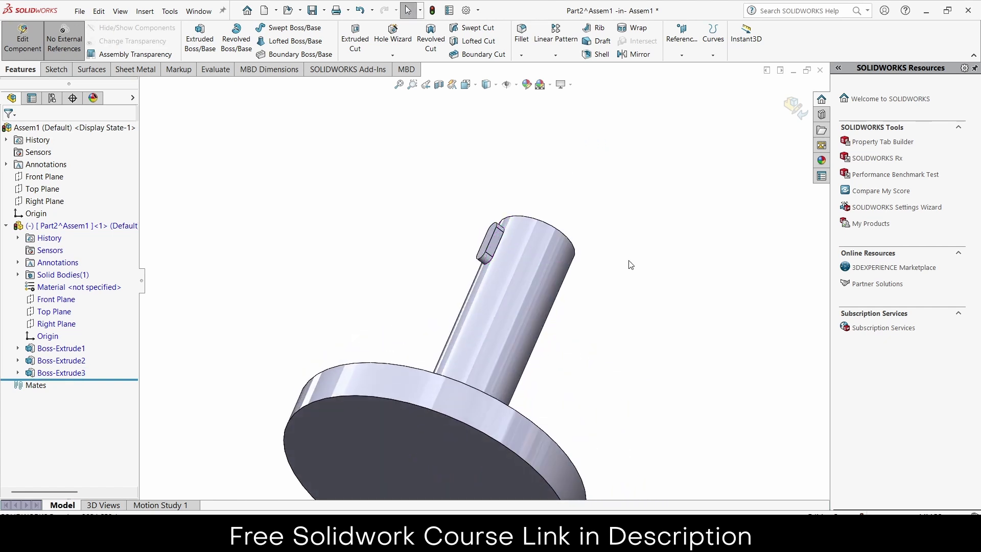
mouse_move(631, 265)
middle_mouse_down()
mouse_move(566, 339)
mouse_move(618, 335)
mouse_move(579, 305)
mouse_move(583, 315)
middle_mouse_up()
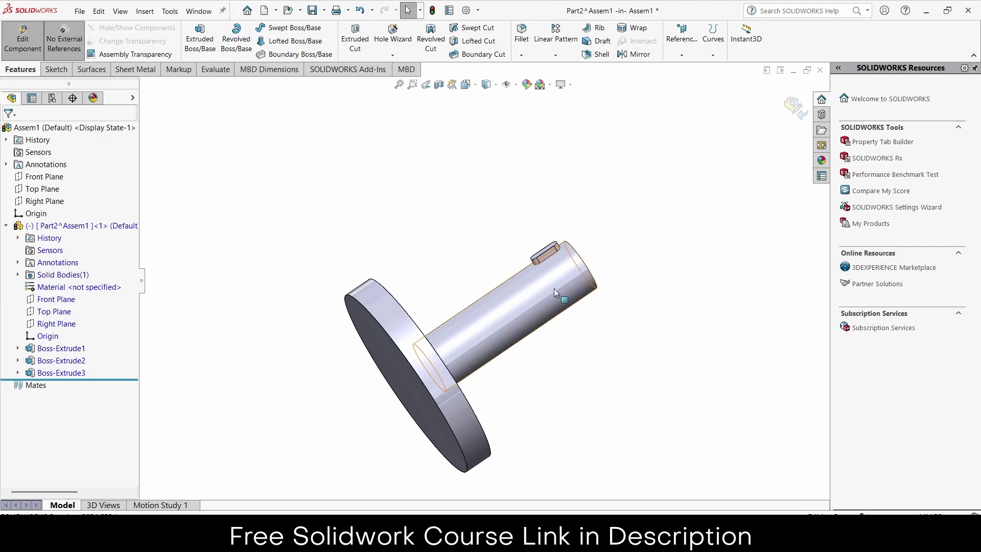
left_click(70, 42)
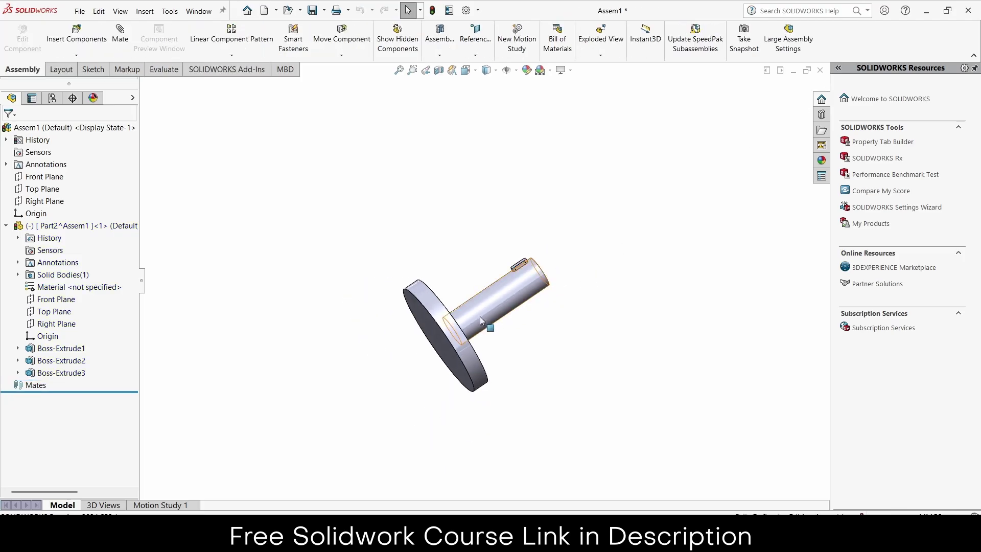
Place a second copy of the shaft and make it an independent part
left_click_drag(480, 317, 245, 373, "ctrl")
middle_click_drag(419, 380, 356, 334)
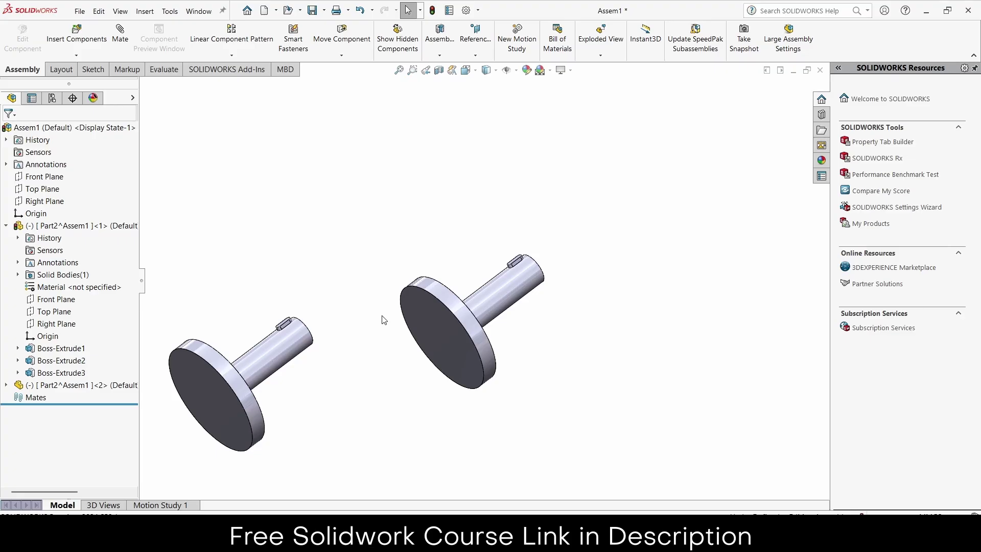
mouse_move(232, 410)
left_mouse_down()
mouse_move(367, 361)
mouse_move(303, 388)
left_mouse_up()
right_click(43, 388)
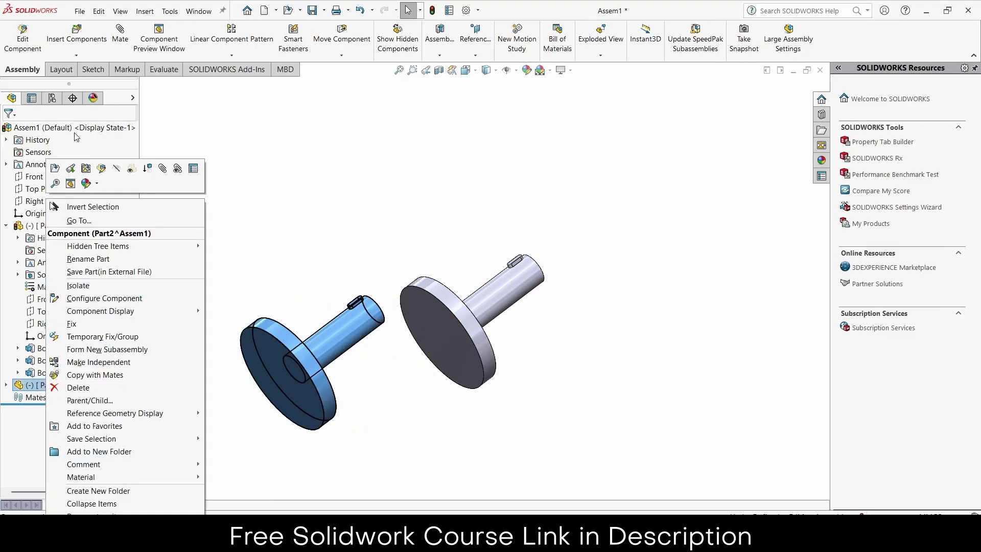
left_click(109, 365)
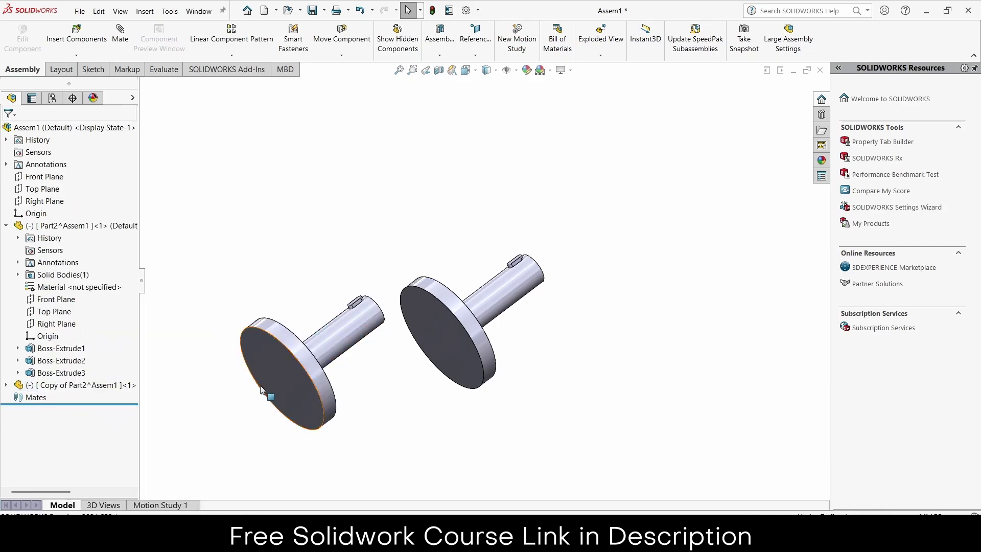
Rotate the copied shaft so its flange faces the original shaft's flange
mouse_move(261, 395)
left_mouse_down()
mouse_move(229, 370)
mouse_move(420, 275)
left_mouse_up()
left_click(341, 55)
left_click(368, 80)
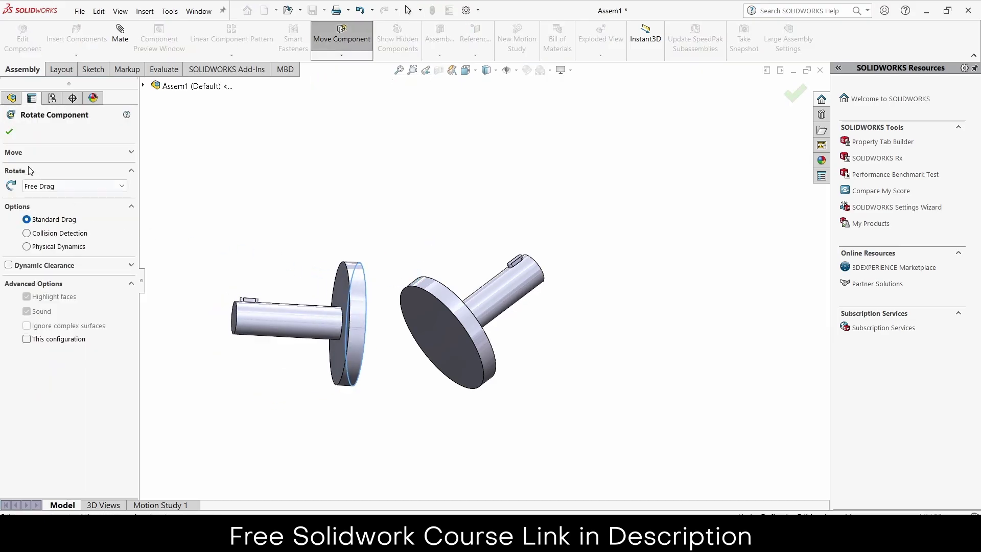
left_click(9, 132)
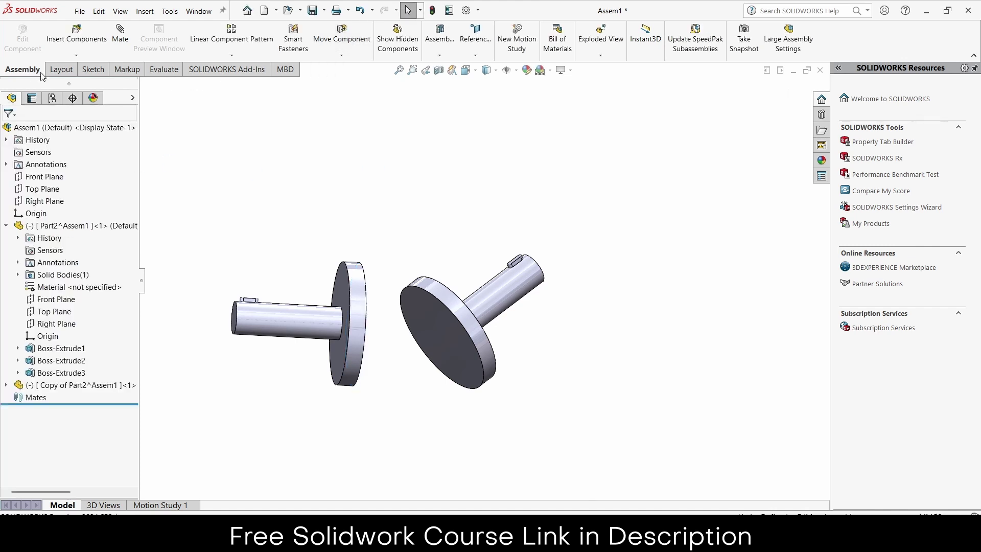
Sketch a vertical construction line along the original shaft's axis on the assembly Top Plane
left_click(93, 70)
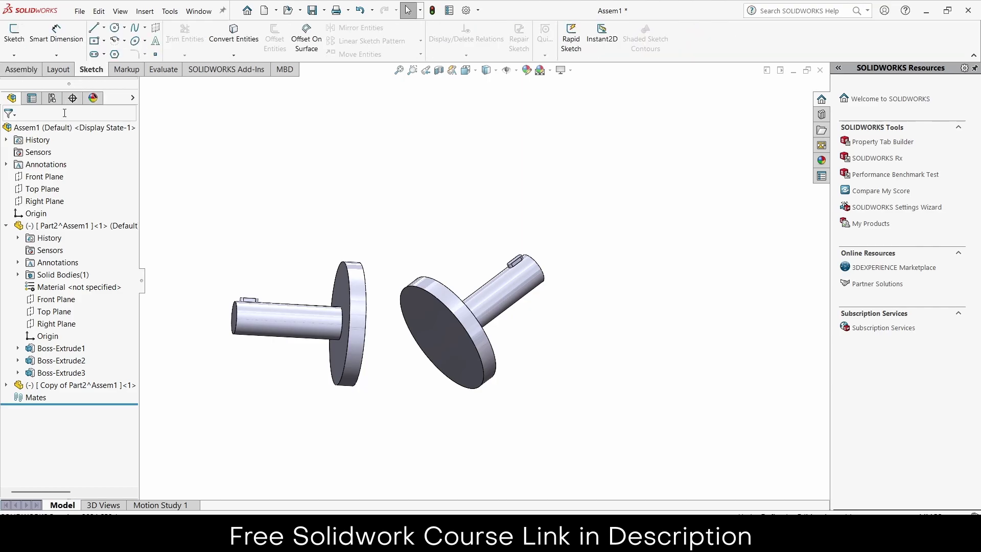
left_click(38, 191)
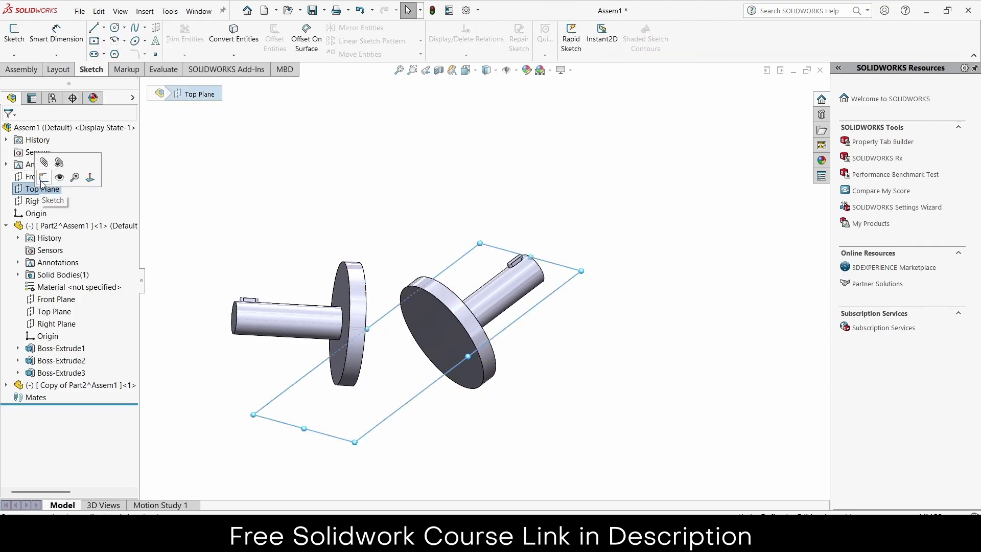
left_click(43, 178)
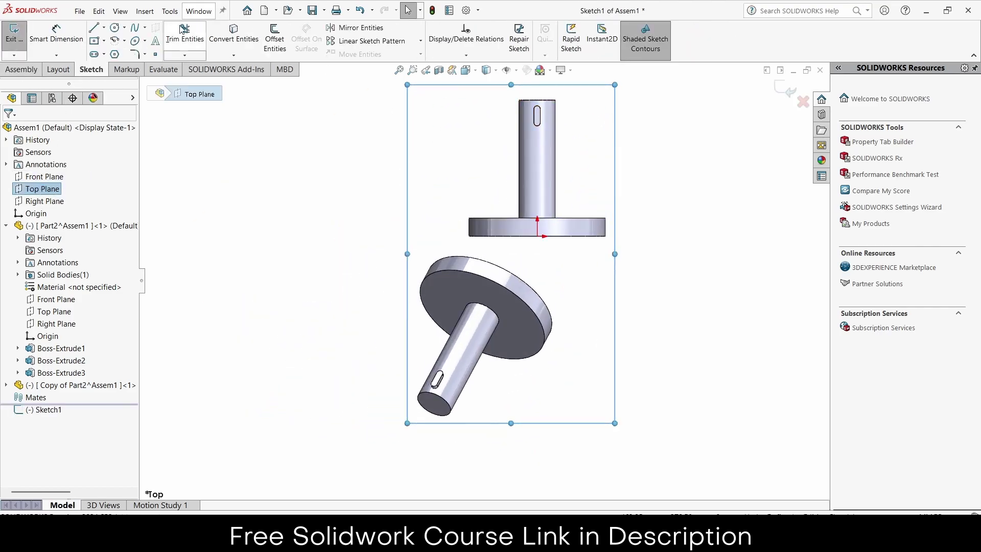
left_click(104, 28)
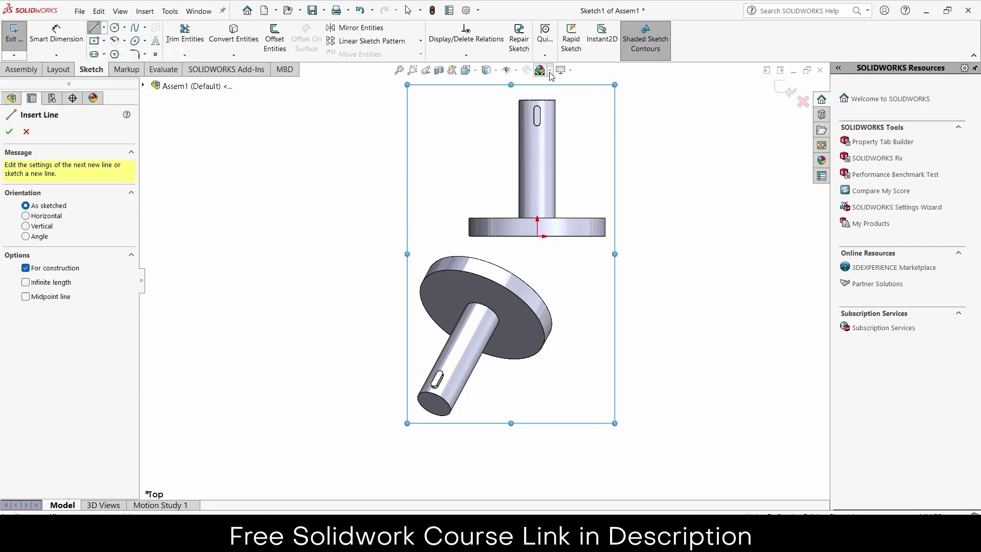
left_click(537, 103)
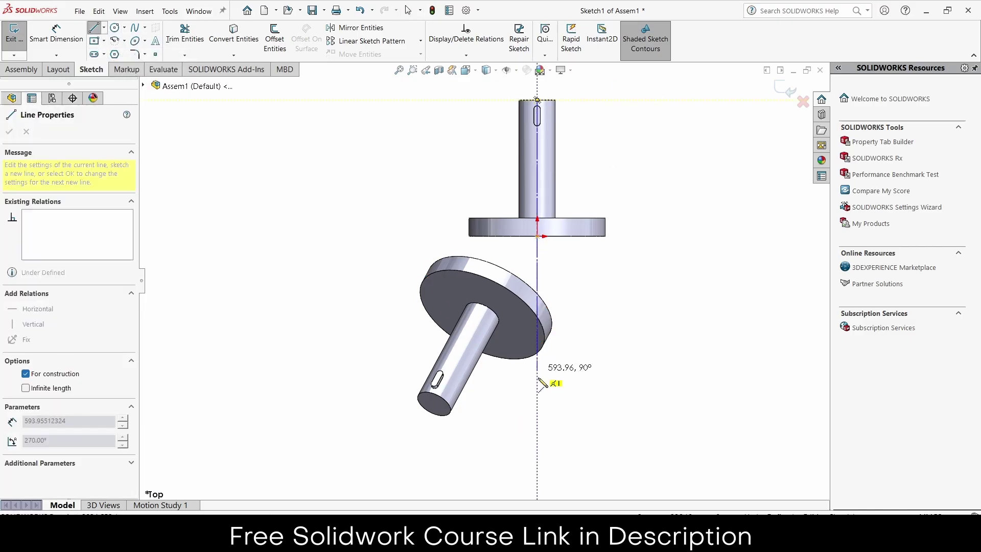
left_click(542, 455)
key("Escape")
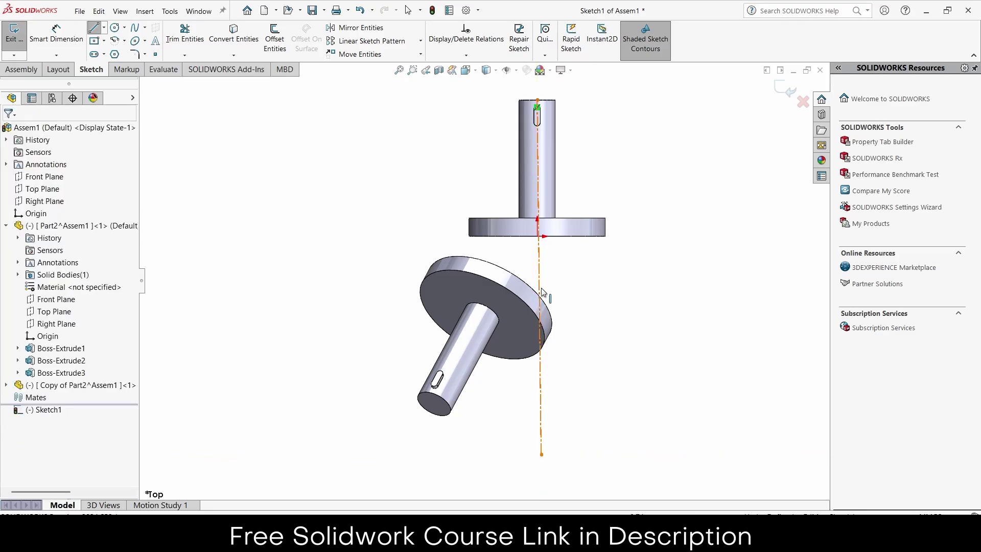
left_click(541, 268)
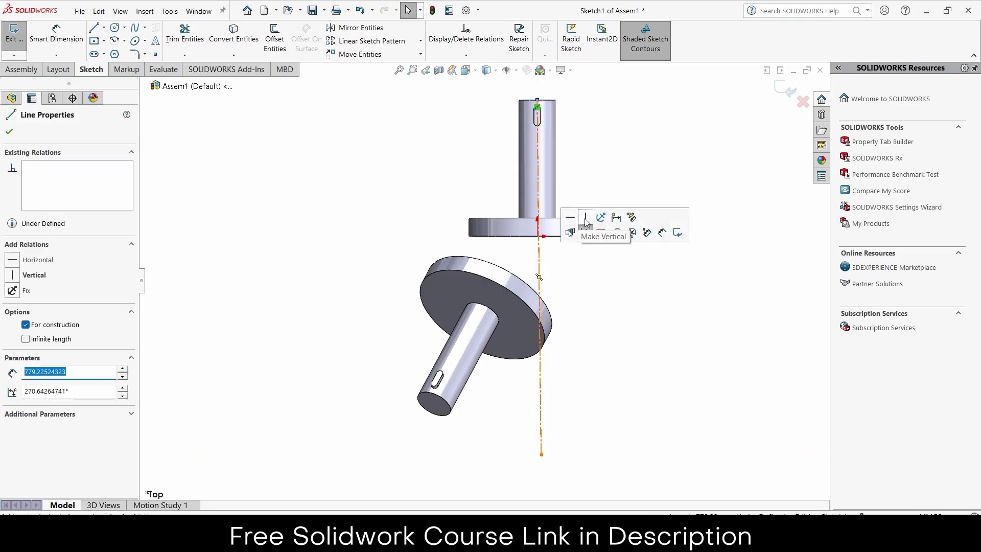
left_click(585, 224)
left_click(633, 318)
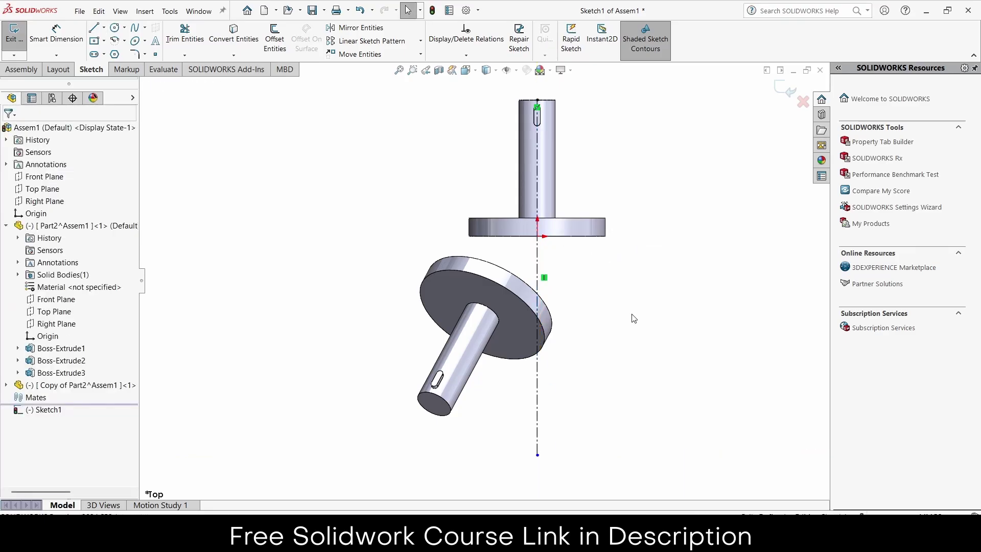
left_click(779, 95)
middle_click_drag(666, 210, 537, 289)
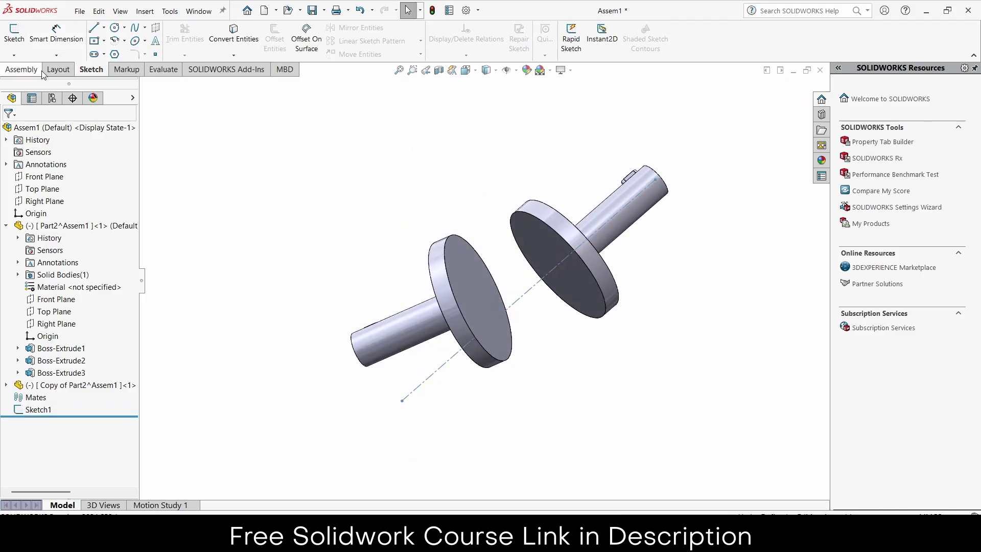
Mate both shafts' cylindrical faces concentric with the sketched axis line
left_click(22, 69)
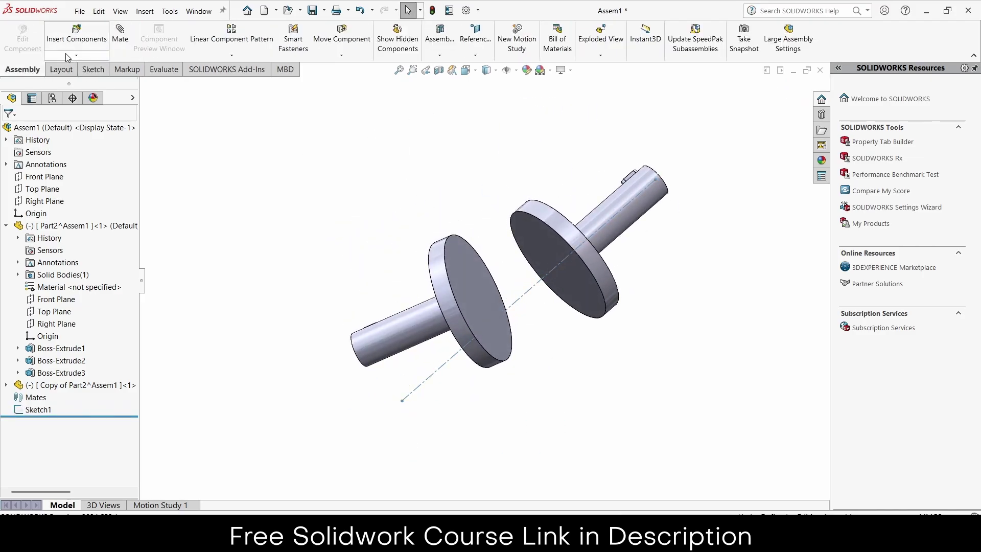
left_click(407, 333)
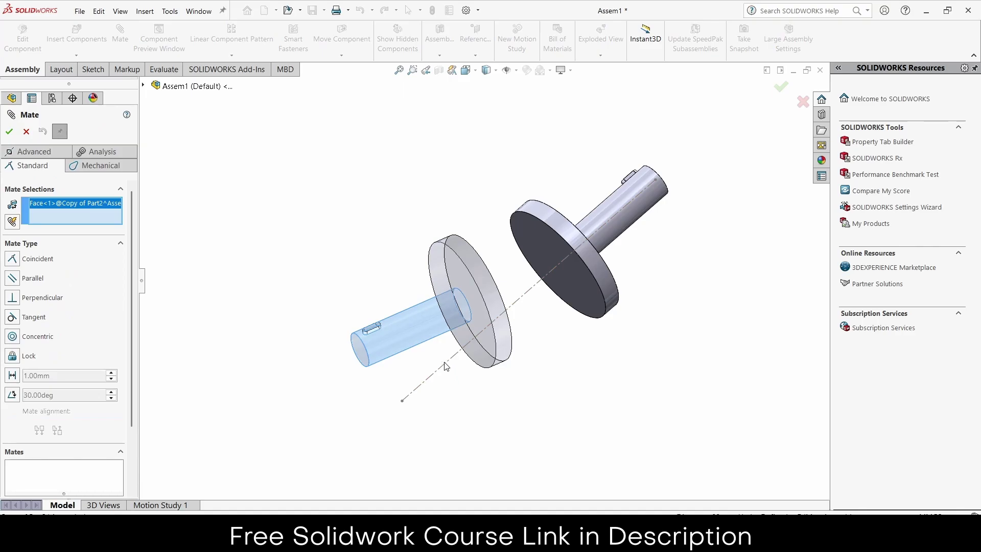
left_click(446, 366)
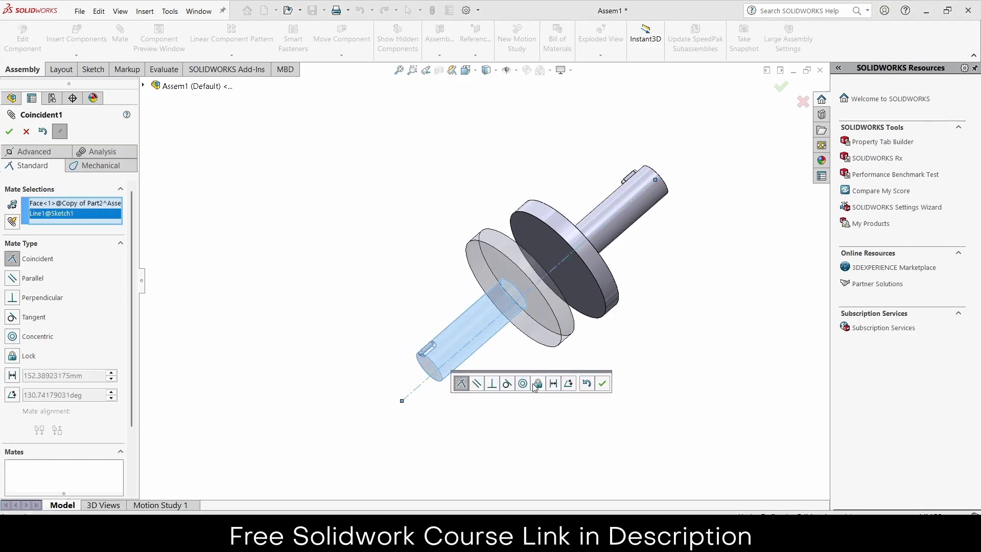
left_click(522, 383)
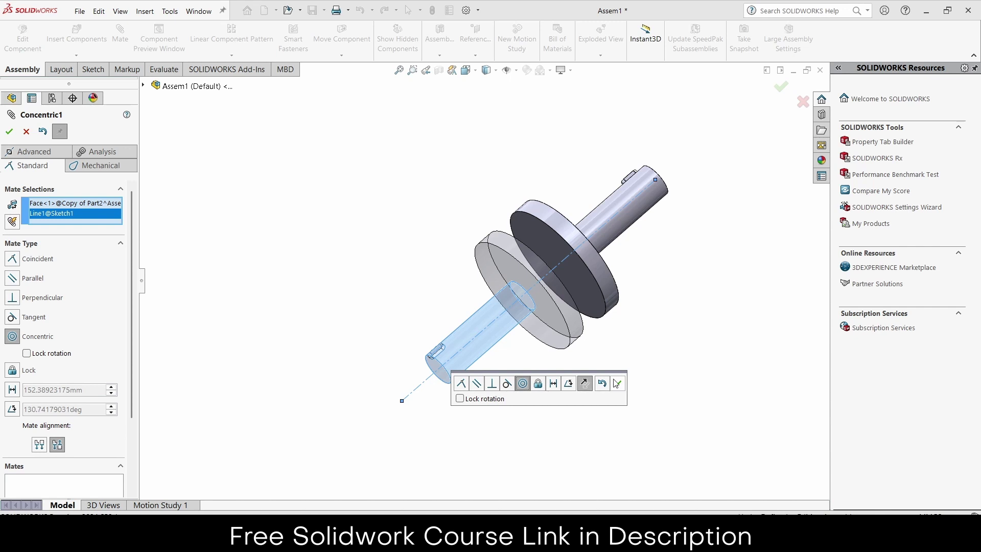
left_click(616, 383)
left_click(615, 221)
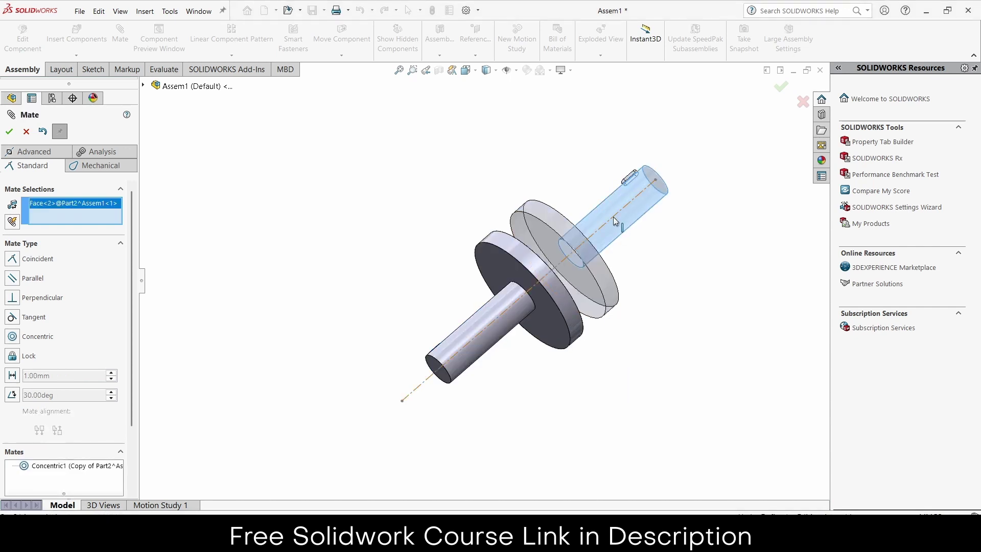
left_click(613, 217)
left_click(691, 191)
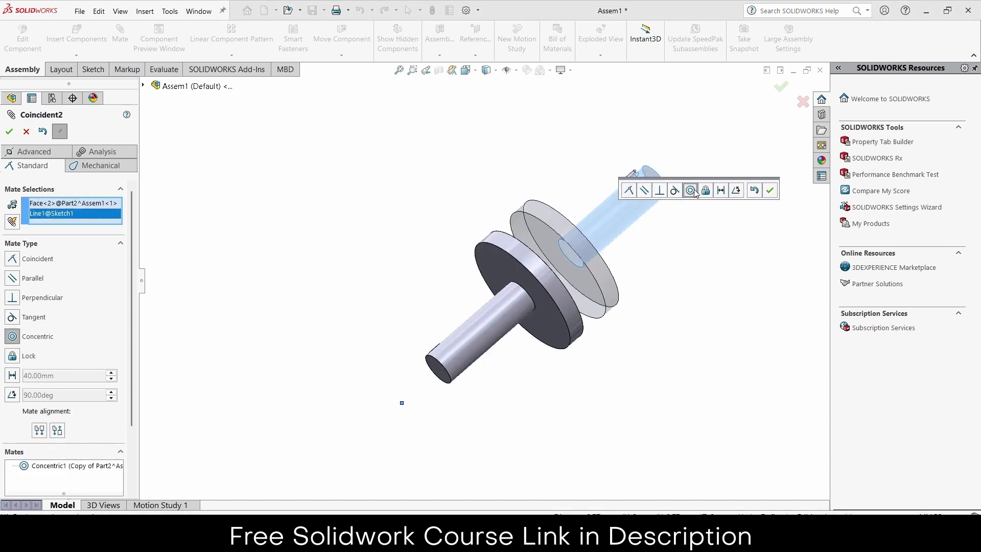
left_click(770, 191)
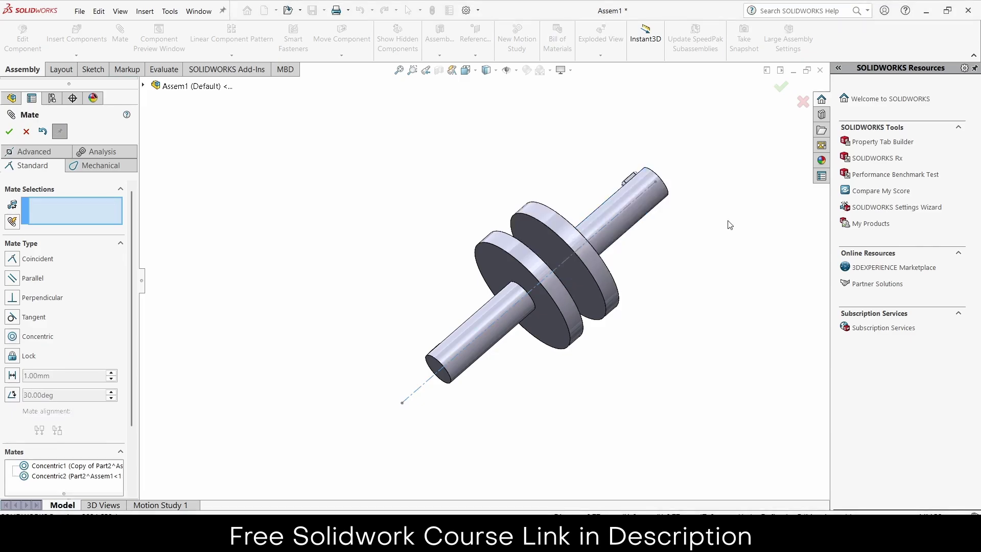
Add a coincident mate between the original shaft's disc face and the Front Plane
left_click(574, 287)
left_click(144, 86)
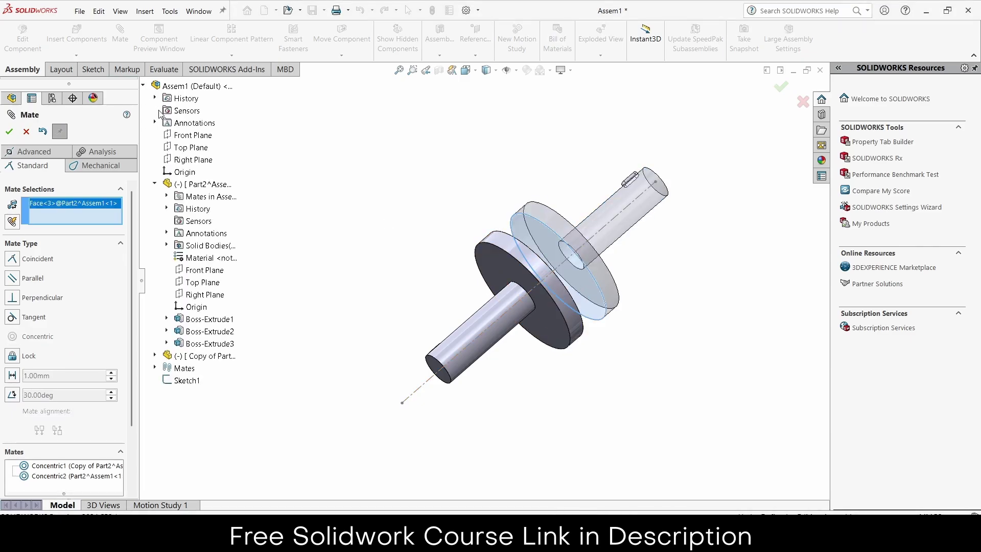
left_click(191, 136)
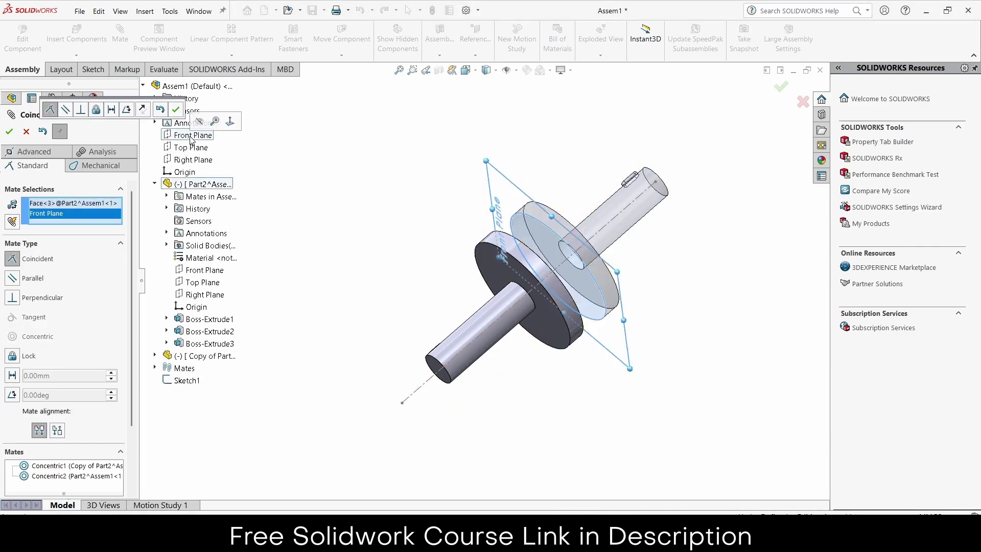
left_click(176, 109)
scroll(506, 315, "down", 3)
mouse_move(485, 288)
middle_mouse_down()
mouse_move(551, 321)
mouse_move(543, 271)
middle_mouse_up()
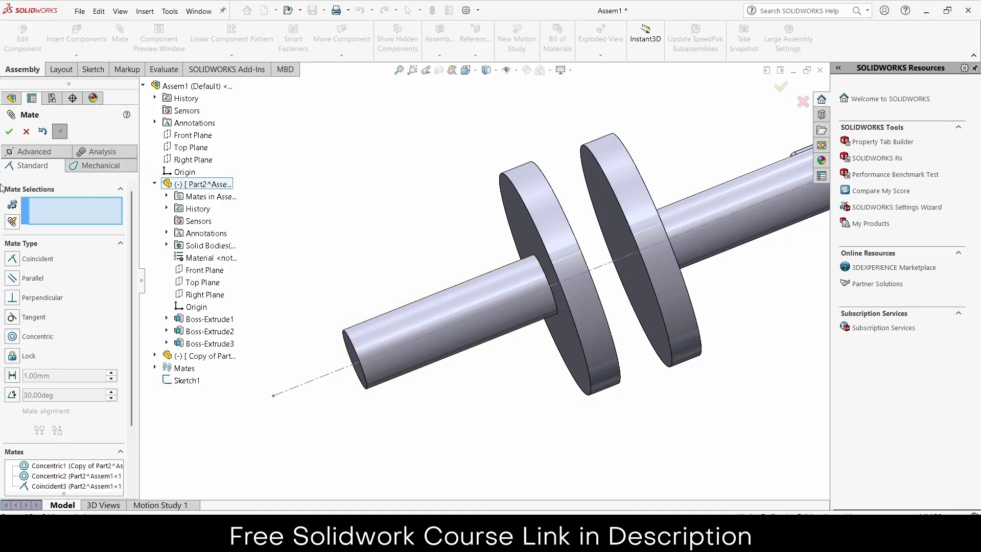
left_click(26, 132)
left_click(511, 290)
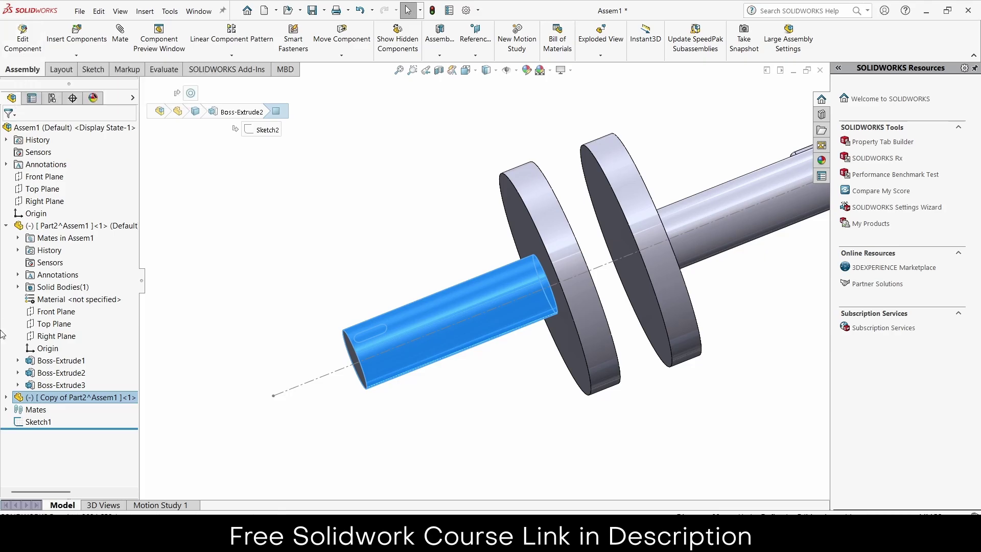
Edit the copied shaft in context and start a sketch on its Top Plane
left_click(6, 399)
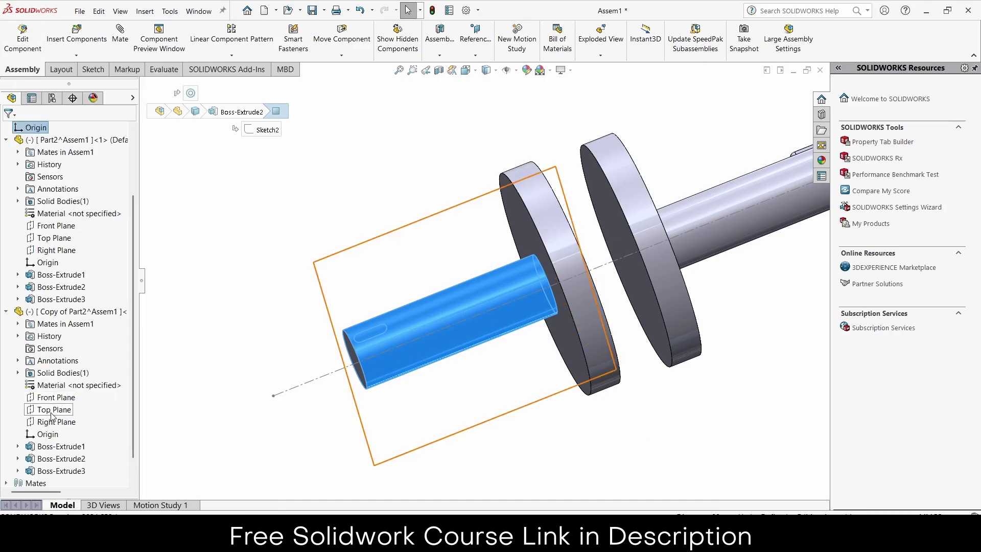
left_click(32, 374)
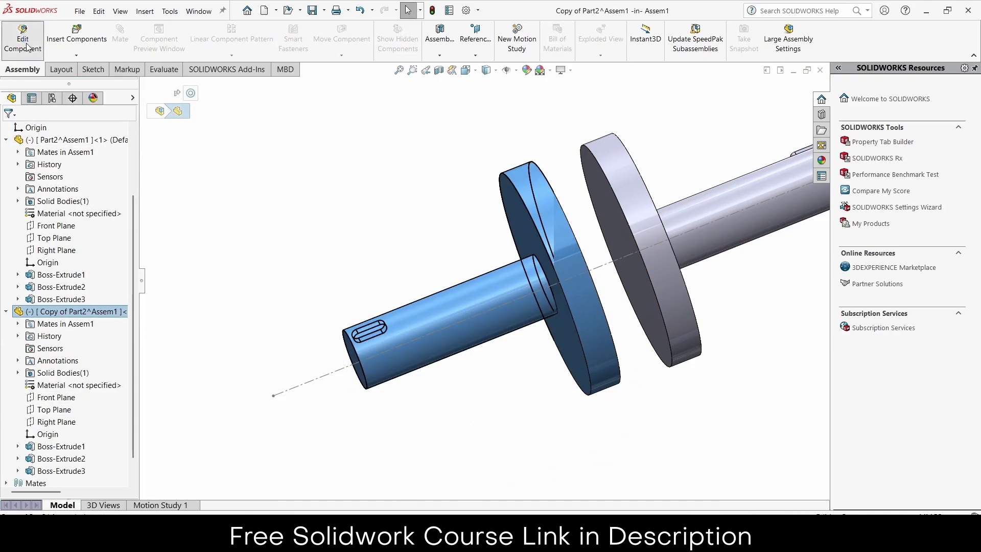
left_click(51, 410)
left_click(57, 399)
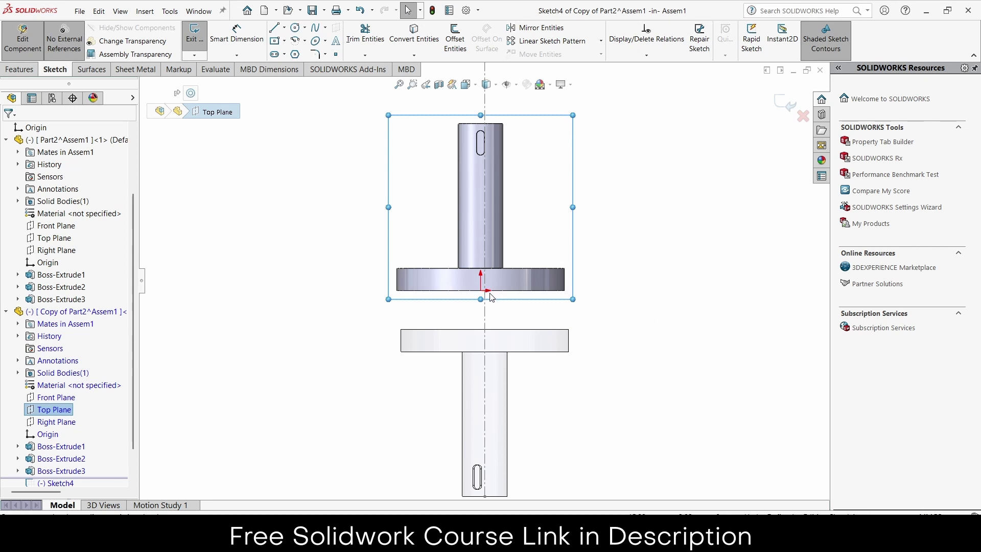
scroll(480, 251, "down", 2)
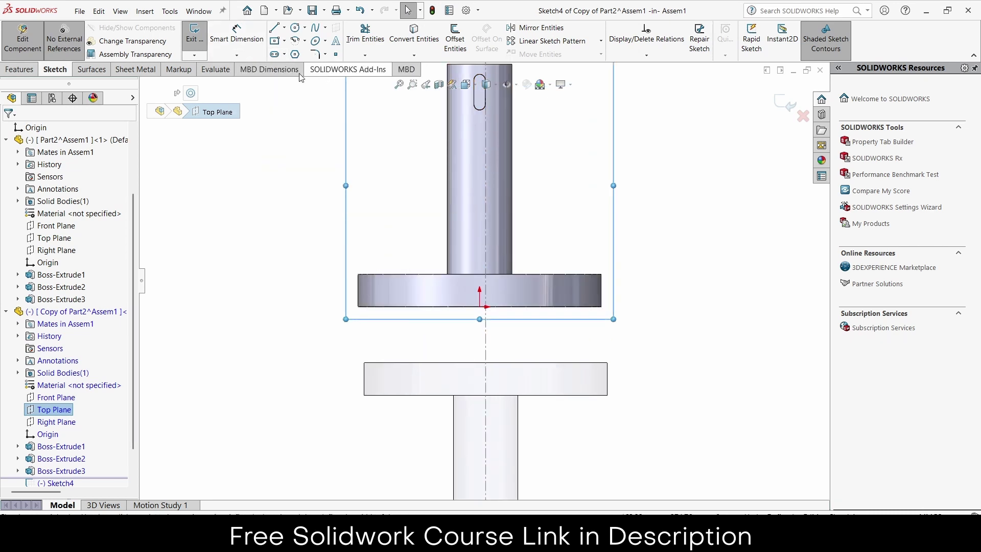
left_click(273, 30)
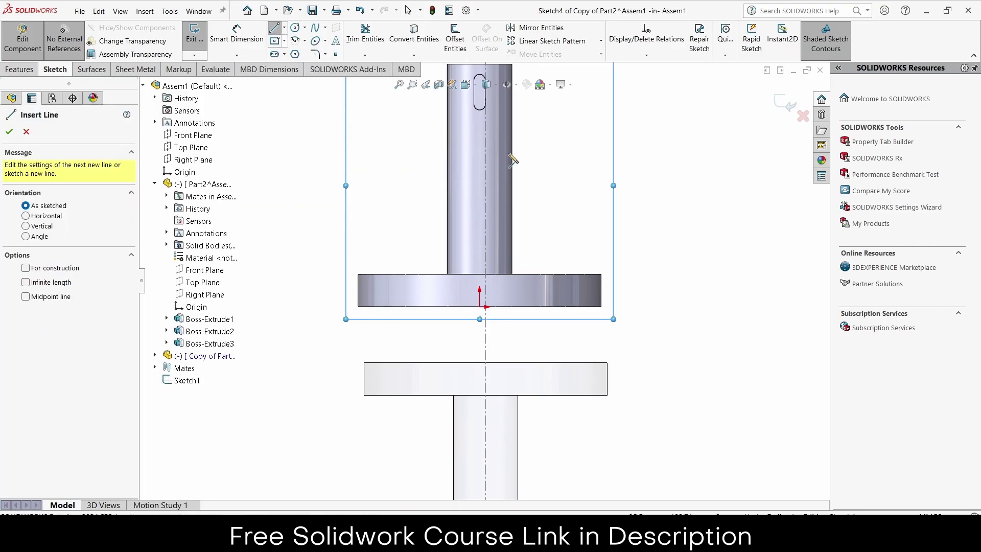
Draw a closed notched profile with lines, starting and ending at the sketch origin
left_click(480, 307)
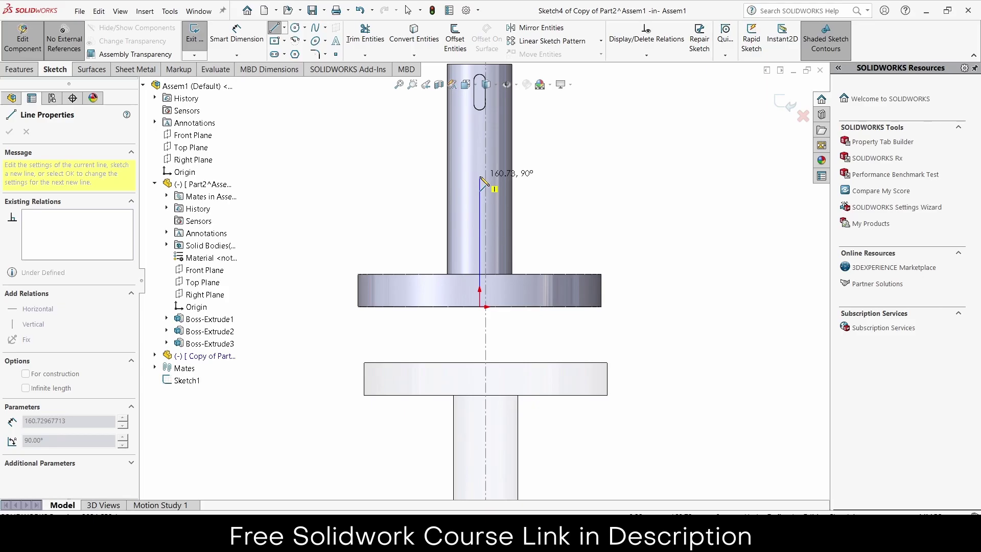
left_click(479, 231)
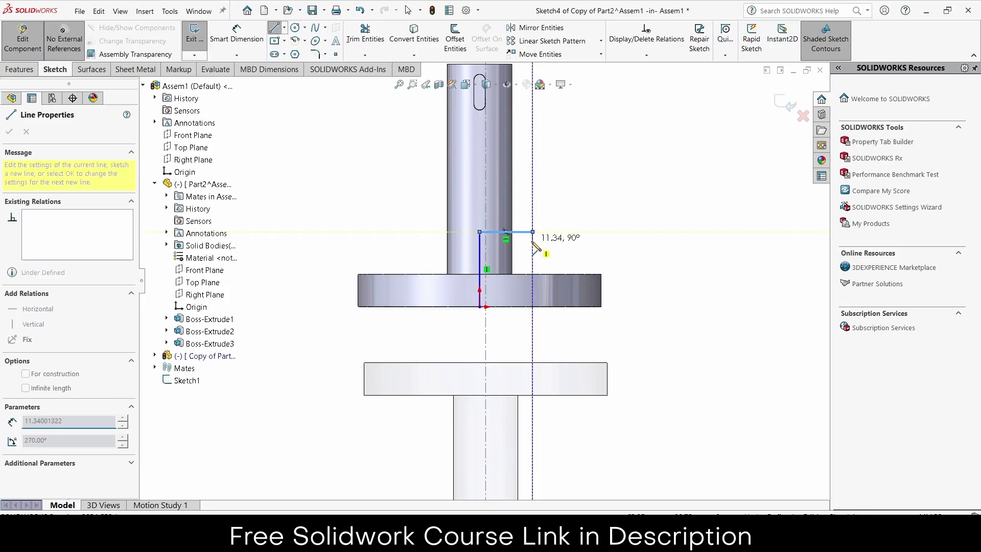
left_click(533, 232)
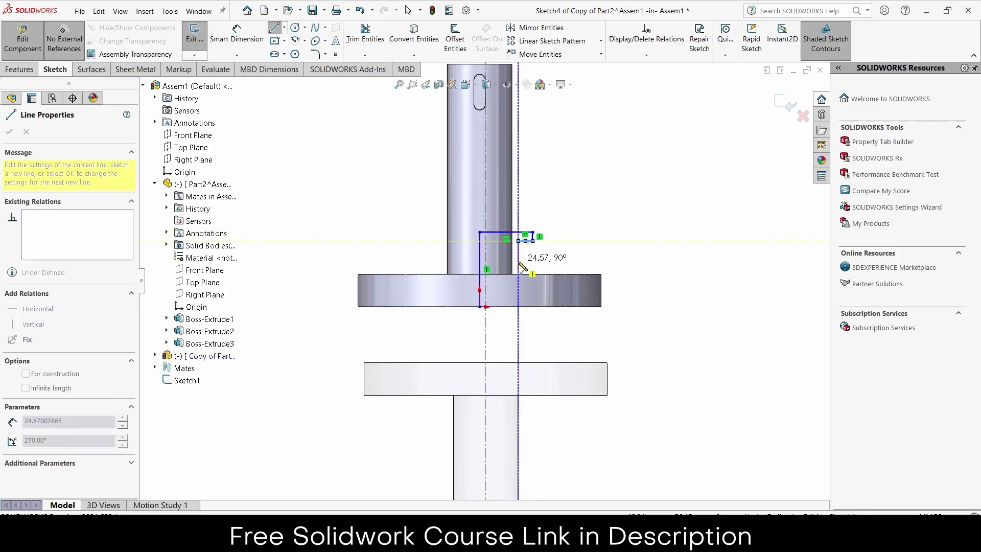
left_click(519, 260)
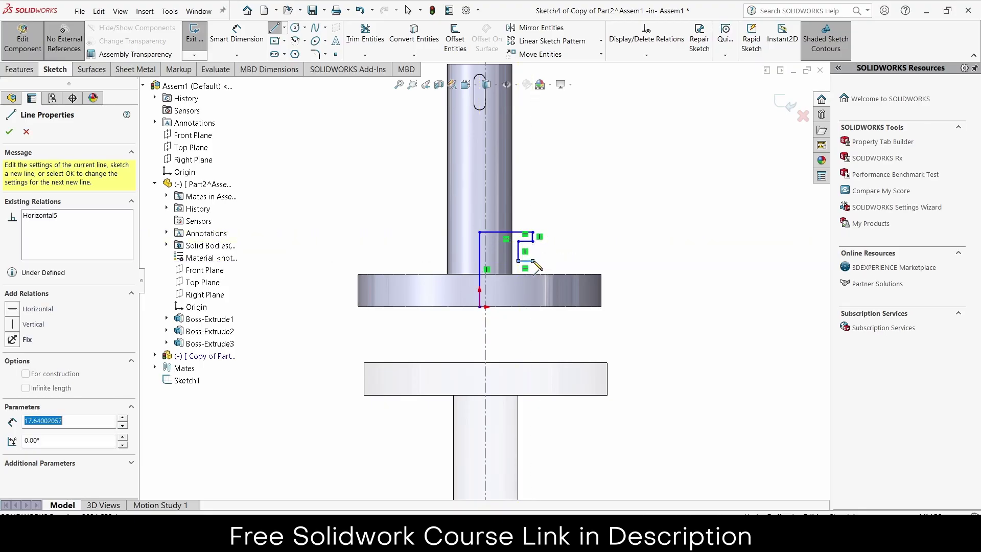
left_click(533, 307)
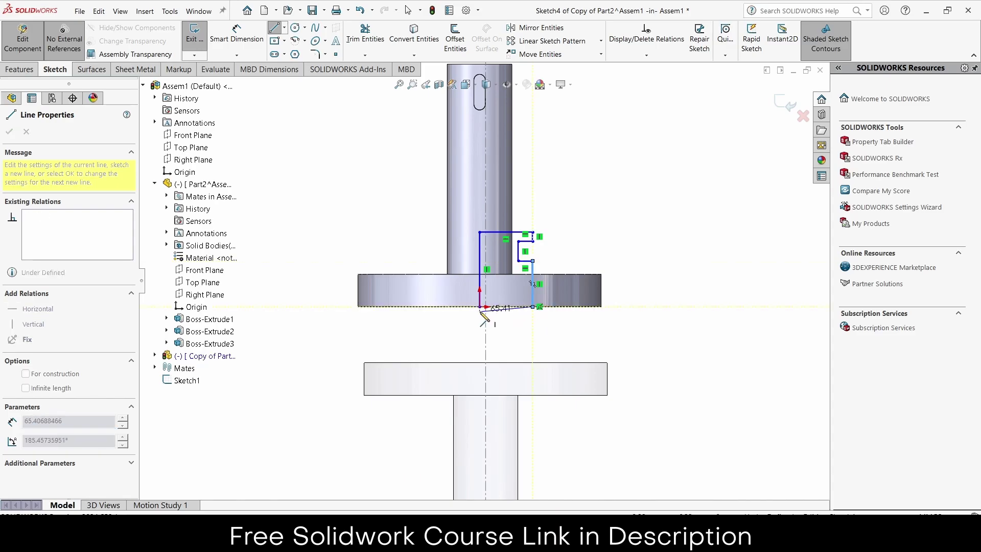
left_click(479, 307)
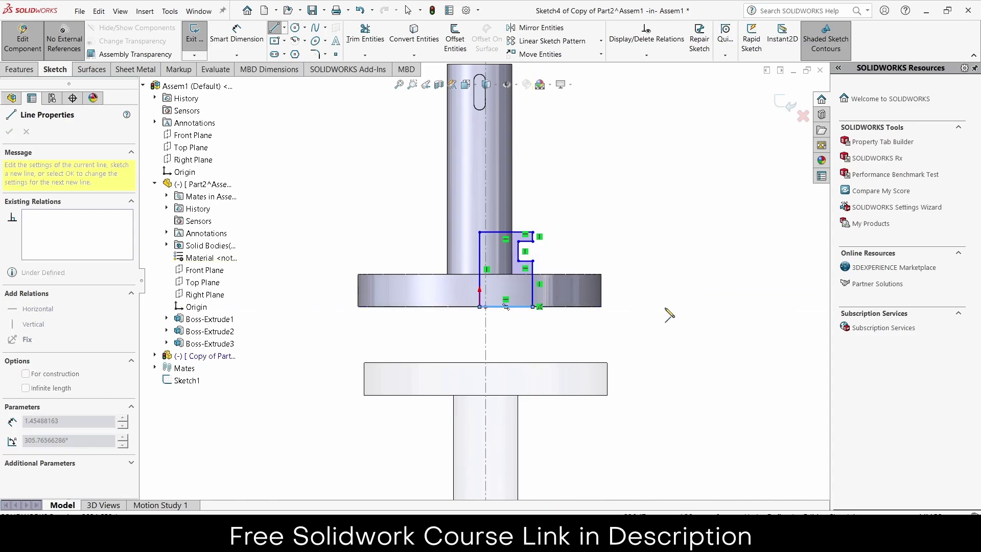
Dimension the profile's top and bottom widths to 65 mm, correcting an initial 86
left_click(236, 33)
left_click(506, 232)
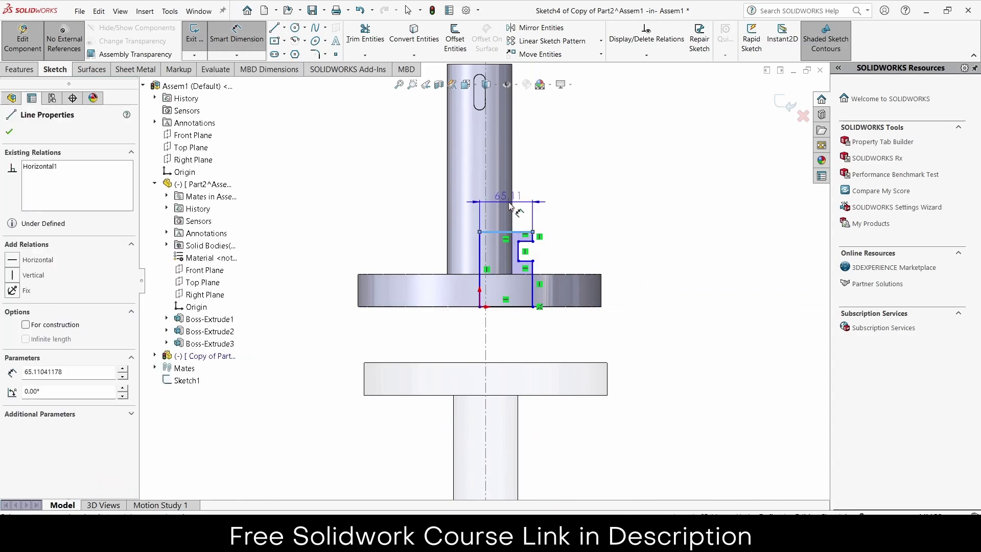
left_click(510, 206)
type("86")
key("Return")
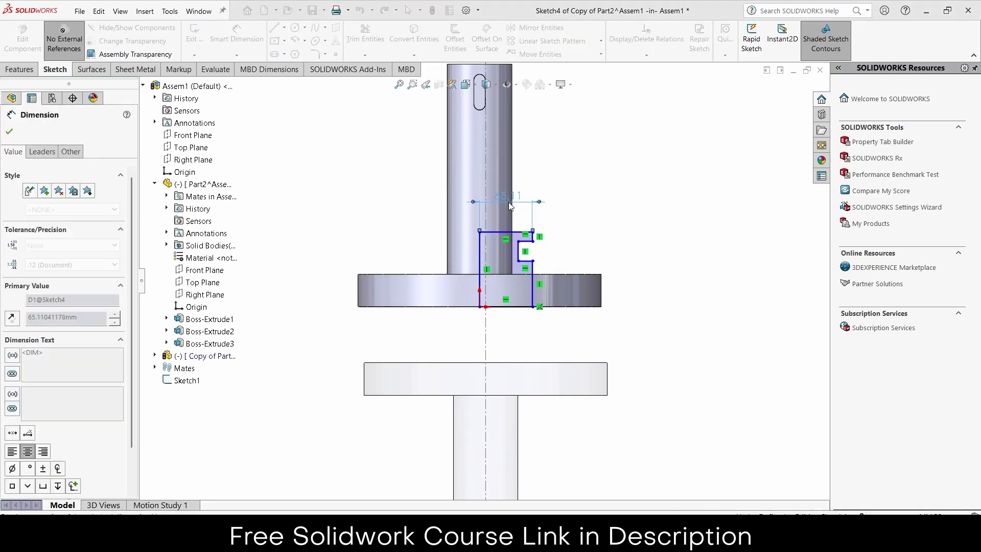
scroll(517, 271, "down", 3)
double_click(513, 123)
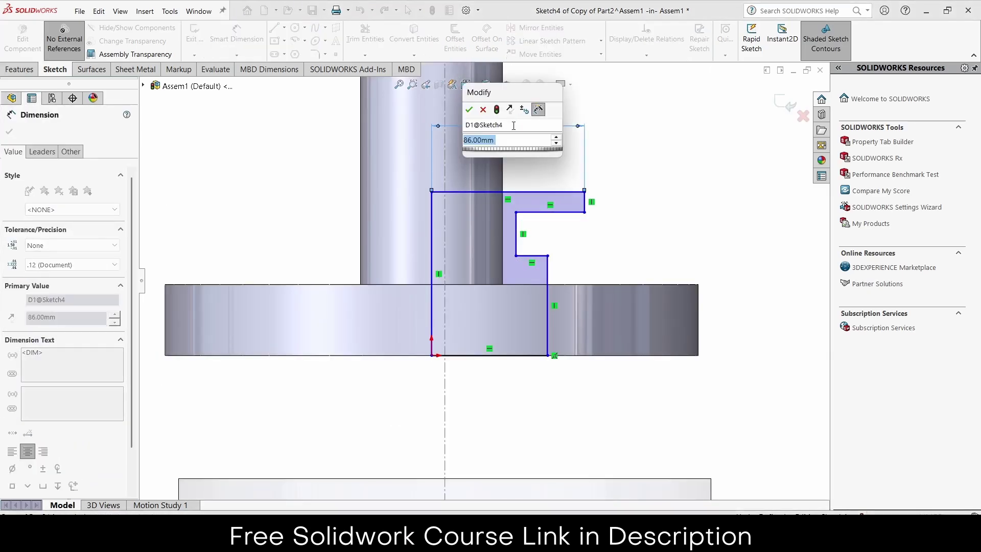
type("65")
key("Return")
scroll(507, 191, "down", 2)
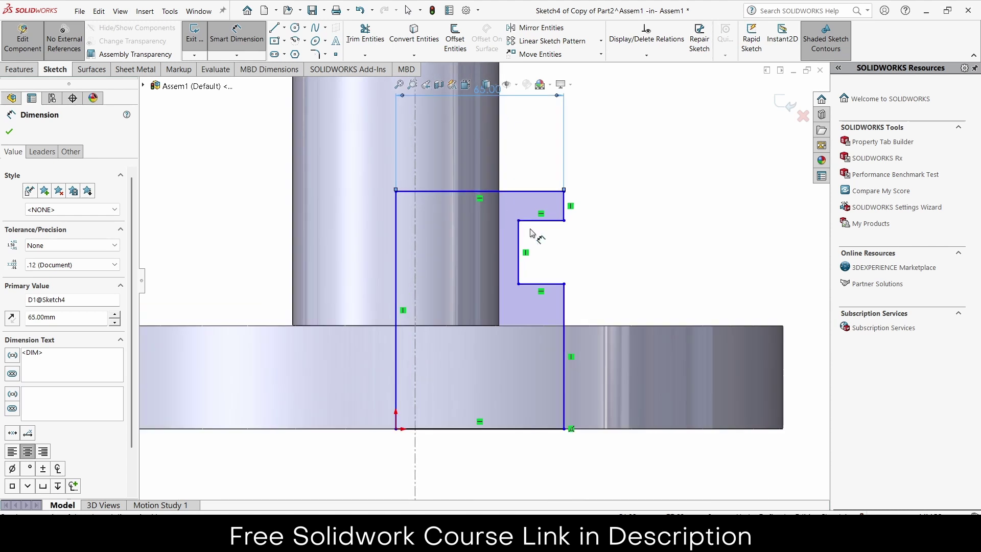
left_click(565, 316)
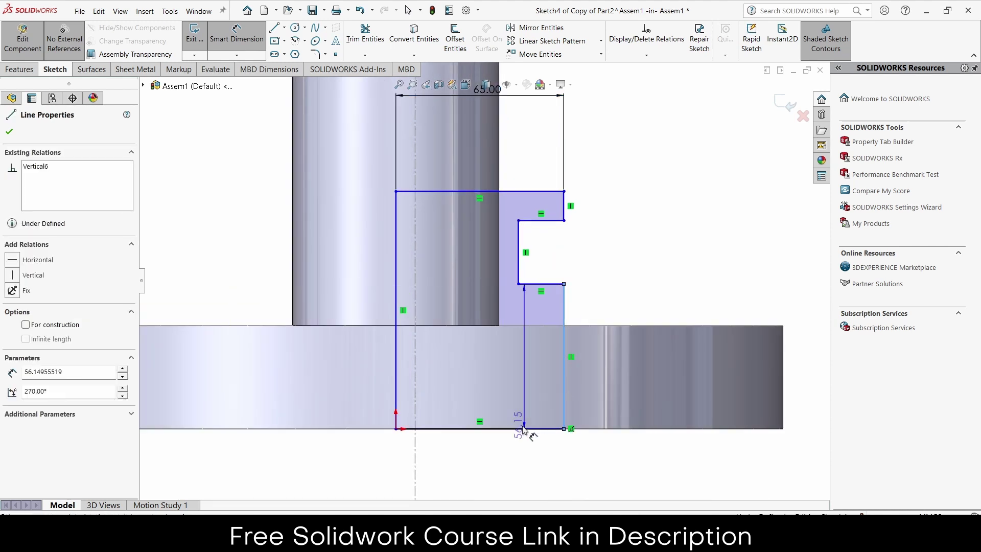
left_click(397, 383)
left_click(461, 449)
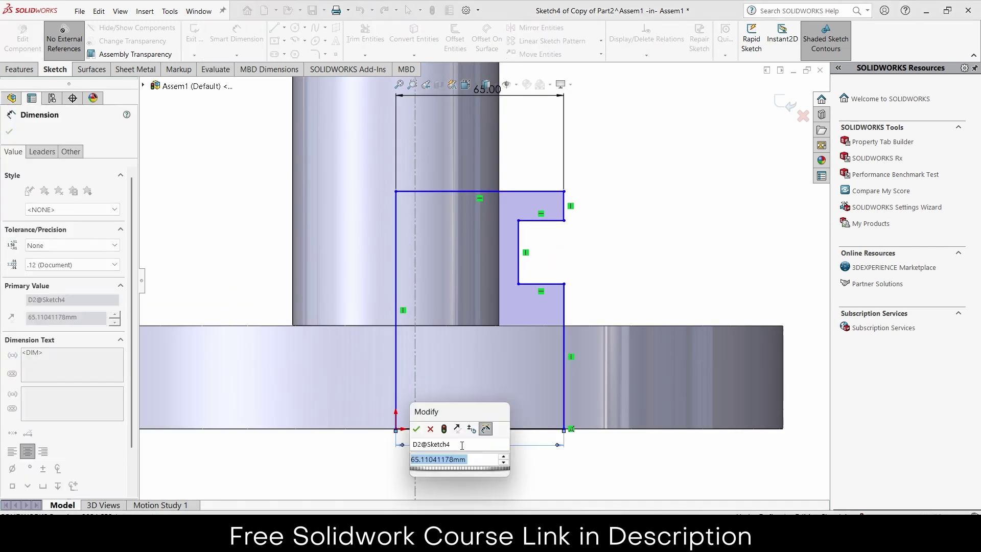
type("65")
key("Return")
Dimension the heights: short upper edge 10 mm, notch 25 mm, overall 90 mm
left_click(567, 203)
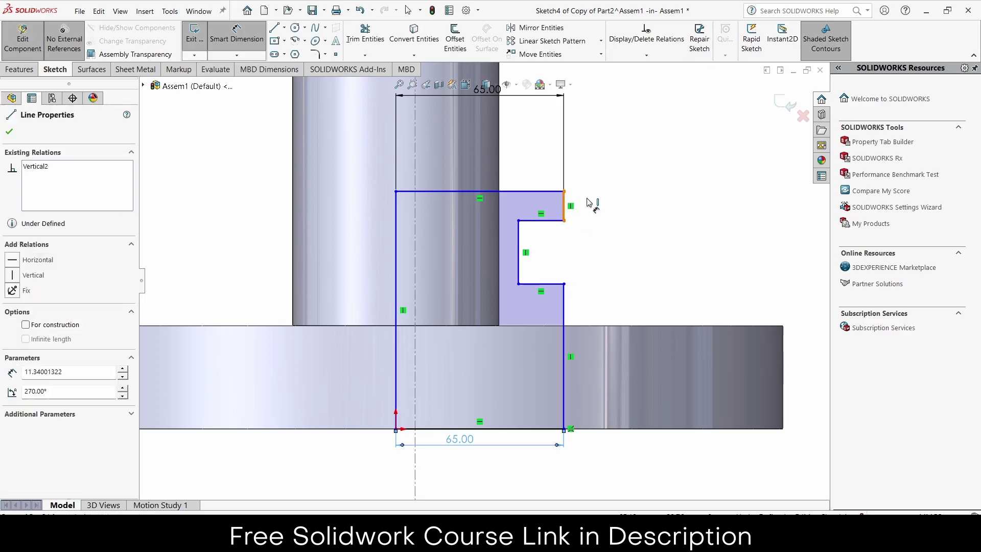
left_click(621, 204)
type("10")
key("Return")
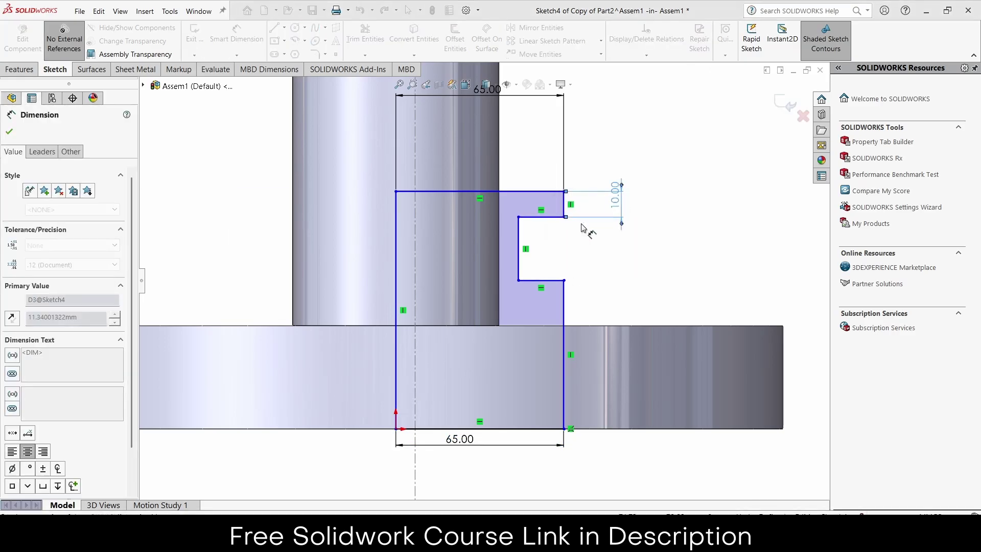
left_click(519, 246)
left_click(635, 238)
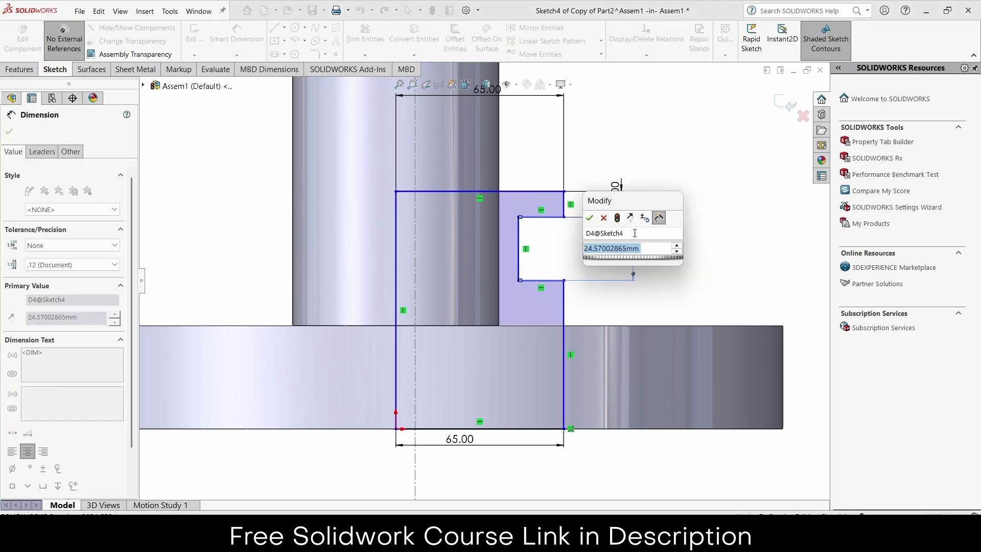
type("25")
key("Return")
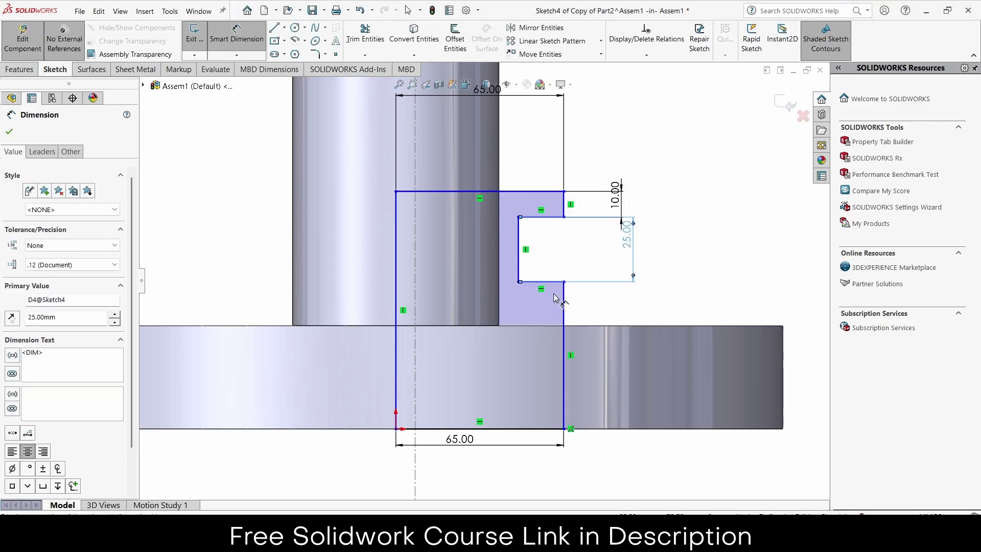
left_click(397, 255)
left_click(353, 249)
type("9")
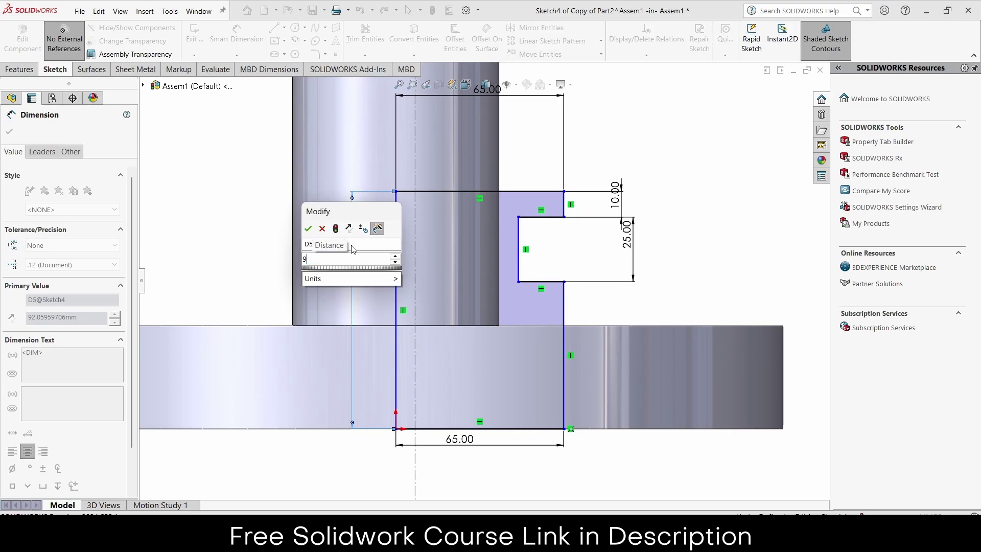
key("Return")
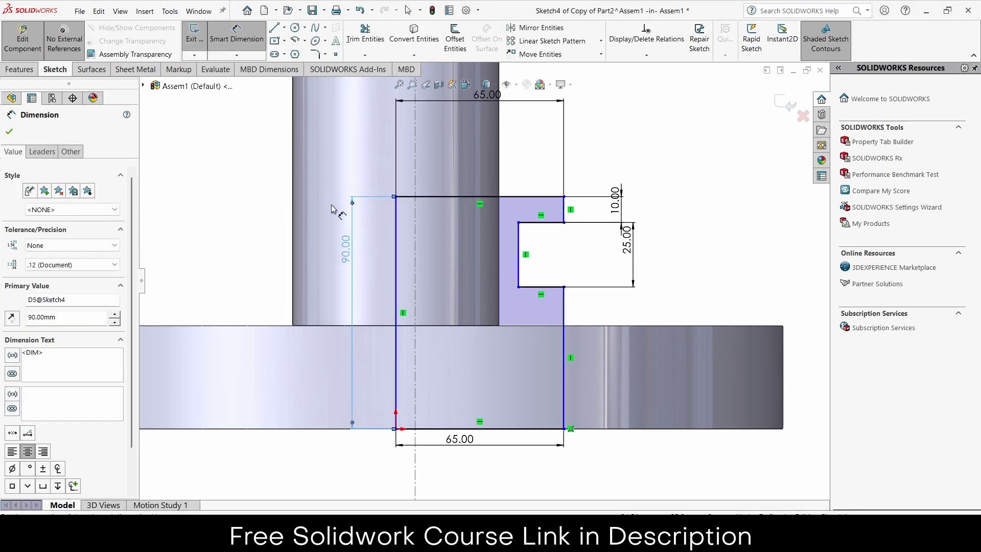
left_click(19, 69)
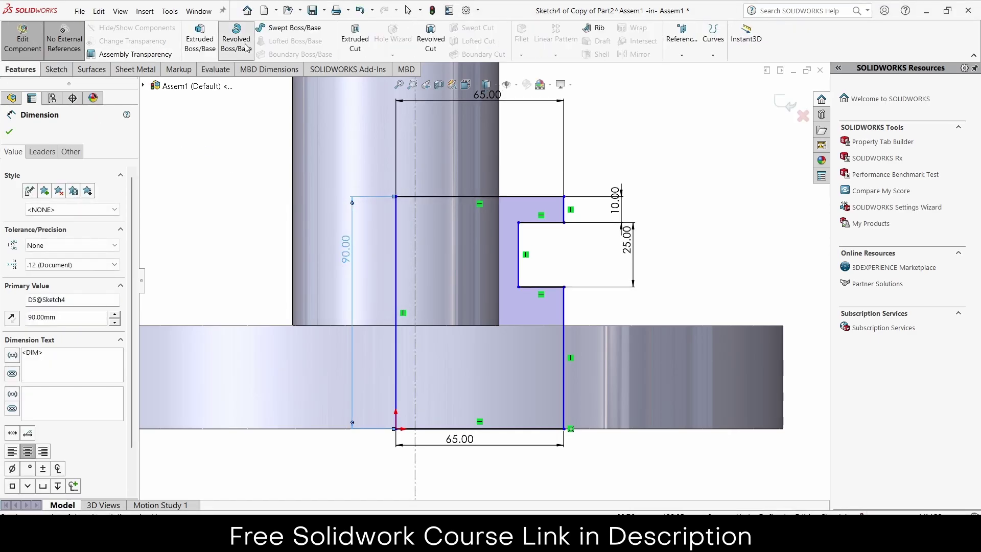
Revolve the notched profile a full 360° about its left edge to form Revolve1
left_click(396, 249)
left_click(9, 132)
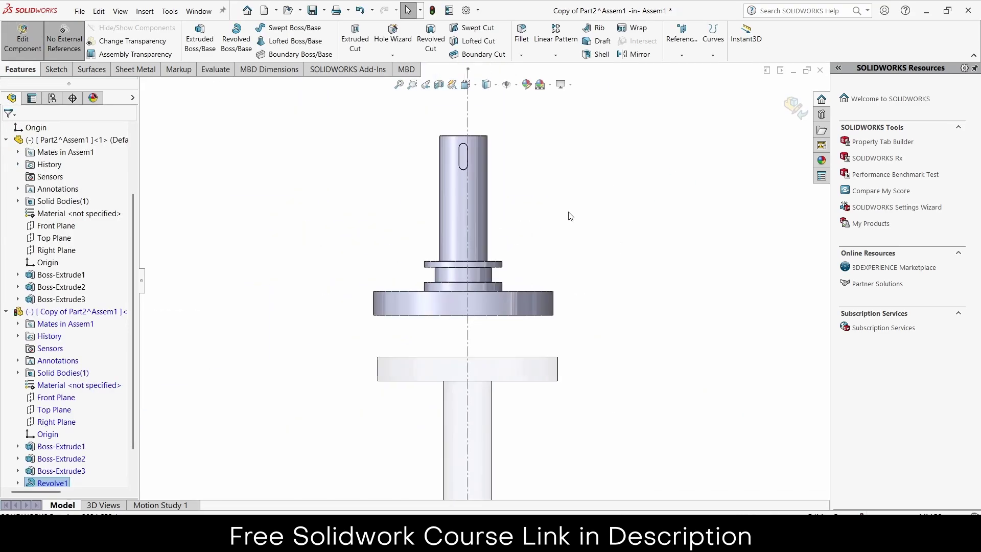
mouse_move(569, 212)
middle_mouse_down()
mouse_move(435, 228)
mouse_move(504, 265)
middle_mouse_up()
scroll(36, 356, "down", 1)
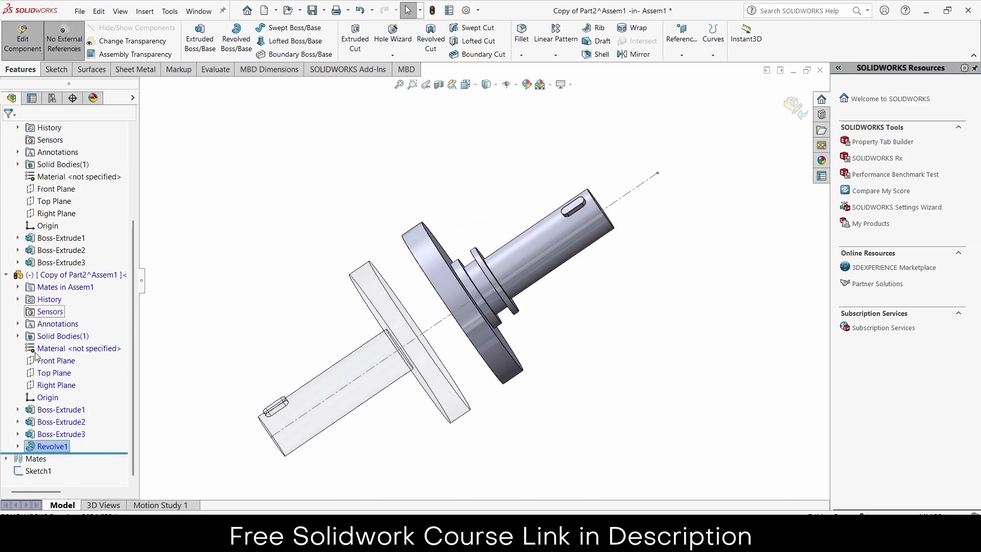
Edit Boss-Extrude2 and accept its longer 349 mm extrusion
left_click(53, 422)
left_click(62, 392)
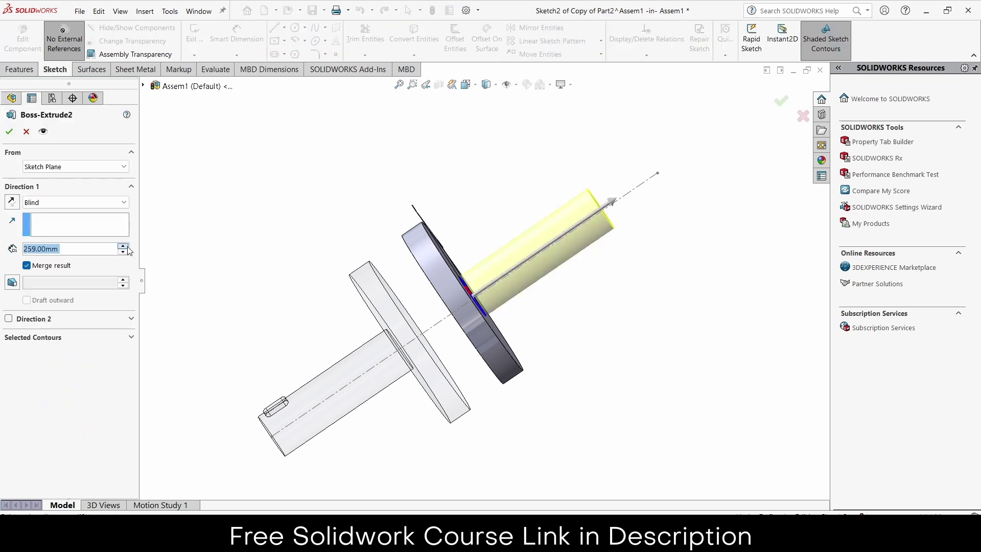
scroll(127, 247, "up", 2)
scroll(127, 248, "up", 3)
scroll(127, 247, "up", 2)
scroll(127, 248, "up", 2)
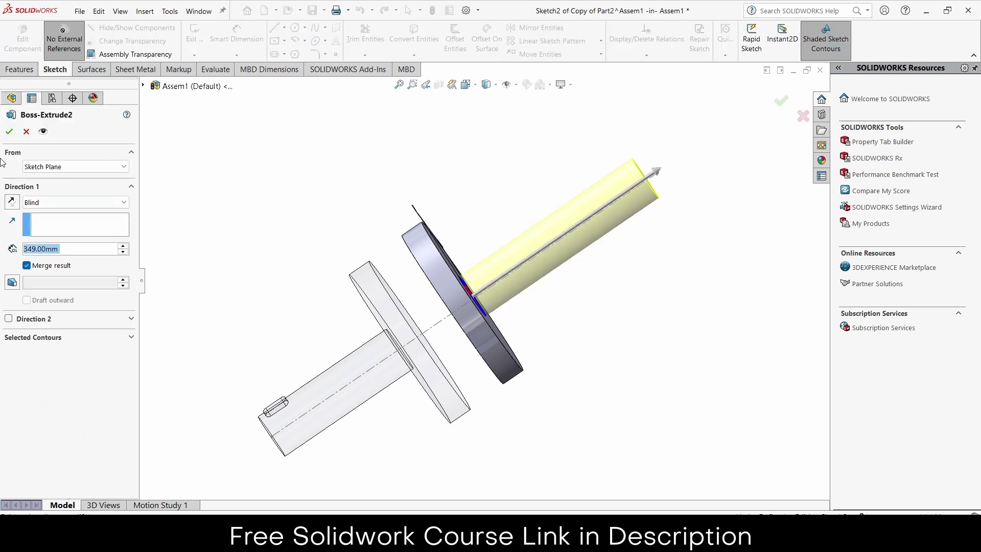
left_click(8, 131)
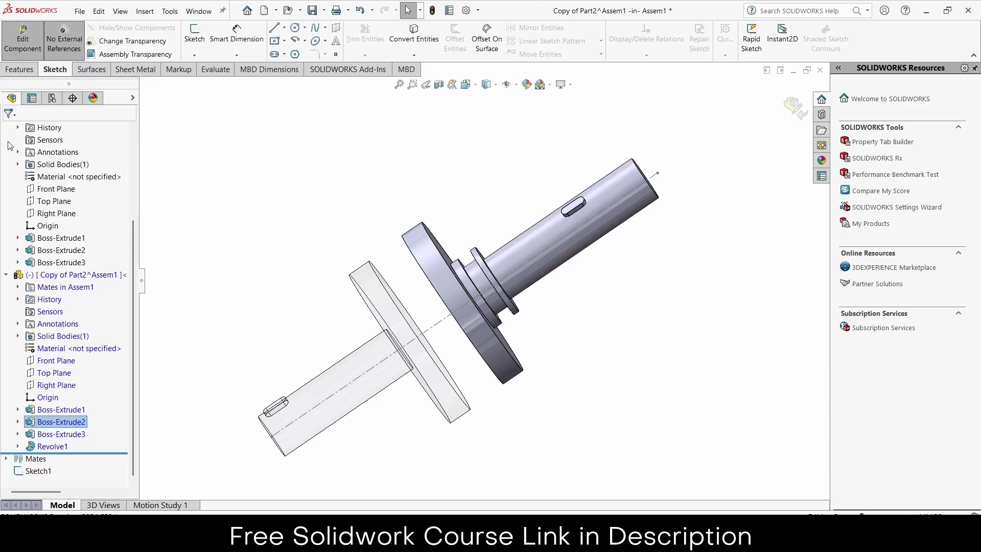
In Boss-Extrude3's sketch, change the 250 mm dimension to 300 mm
left_click(58, 434)
left_click(82, 400)
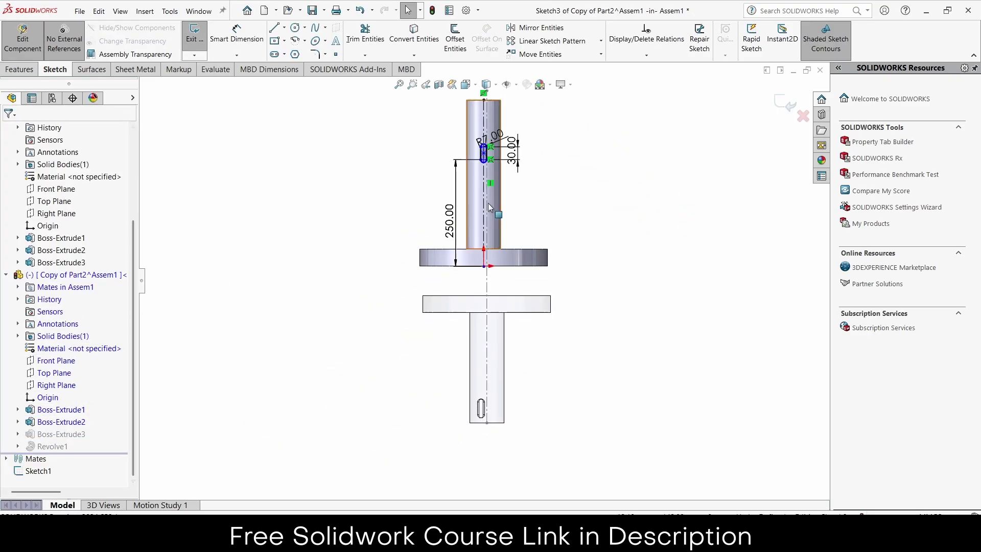
double_click(455, 218)
type("30")
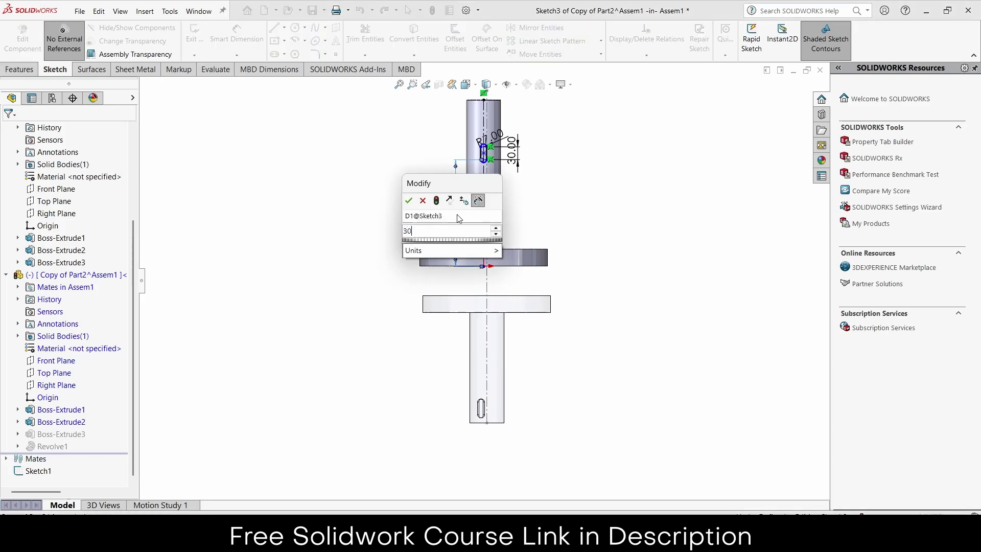
type("0")
key("Return")
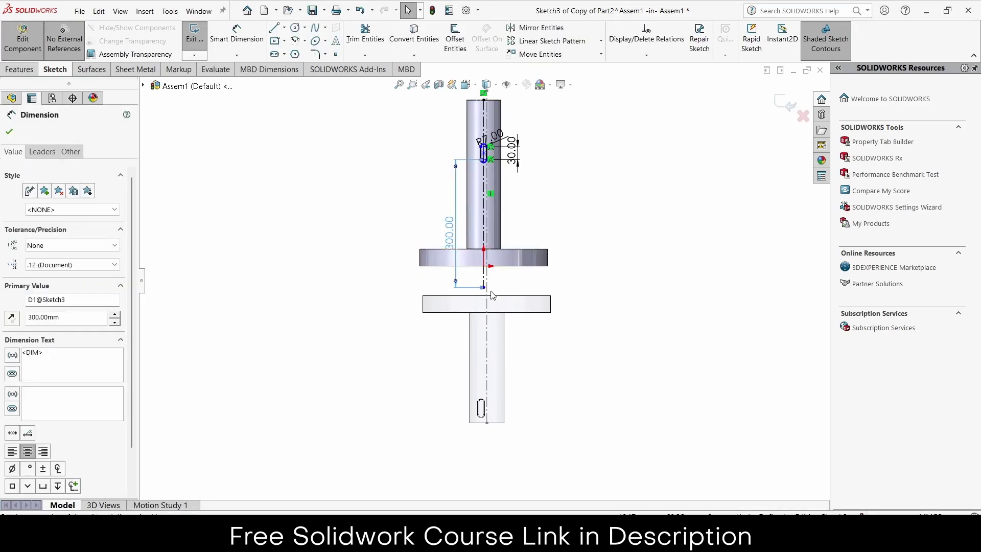
scroll(490, 281, "down", 3)
key("Escape")
Make the sketch line's endpoint coincident with the component origin and exit the sketch
left_click(474, 282)
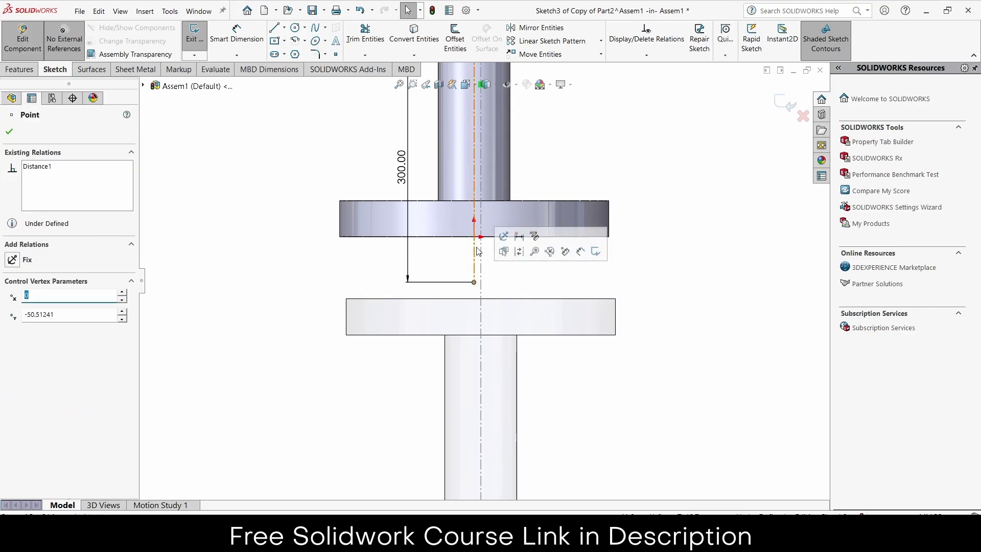
left_click(474, 237, "ctrl")
left_click(533, 192)
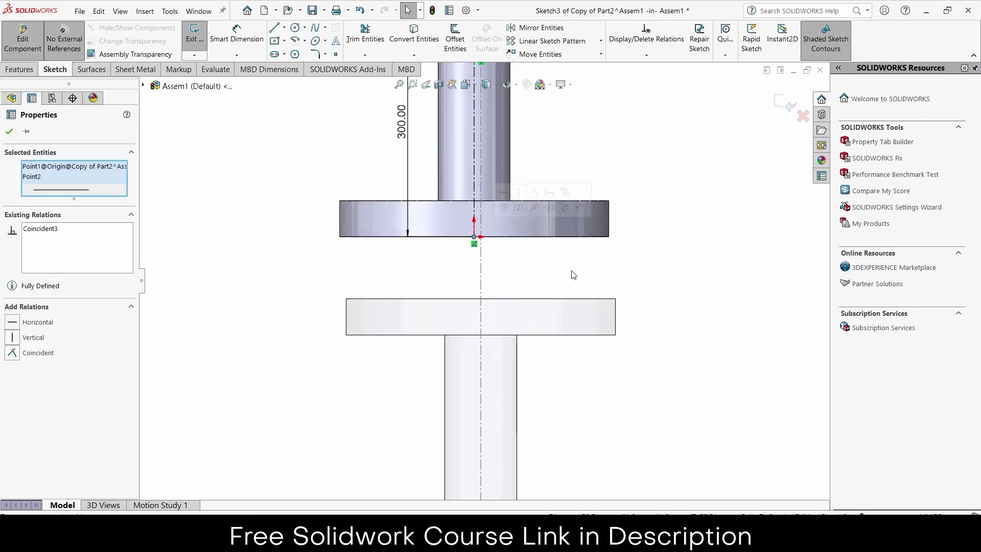
scroll(552, 230, "up", 3)
left_click(782, 101)
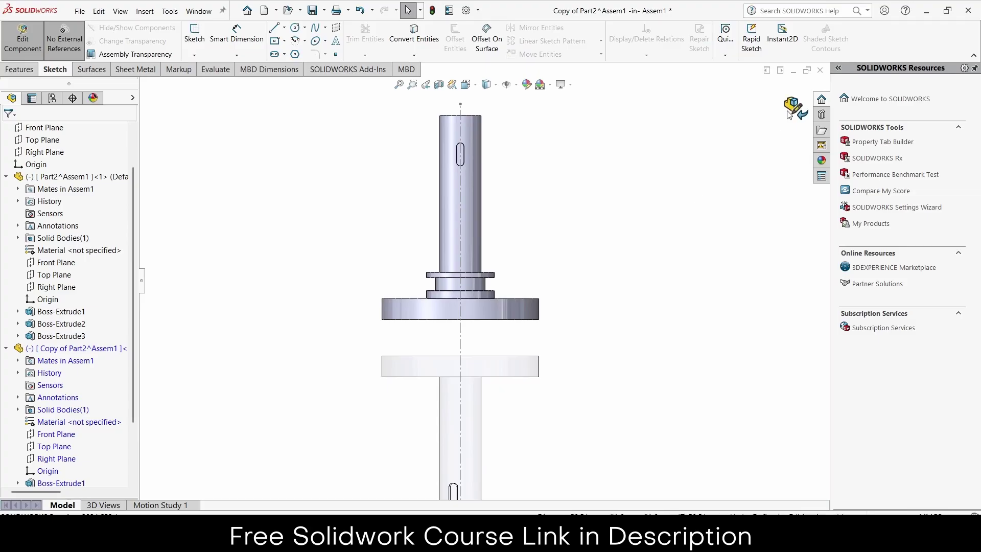
Leave component editing and slide the blue shaft toward the disk
left_click(792, 108)
middle_click_drag(580, 179, 516, 203)
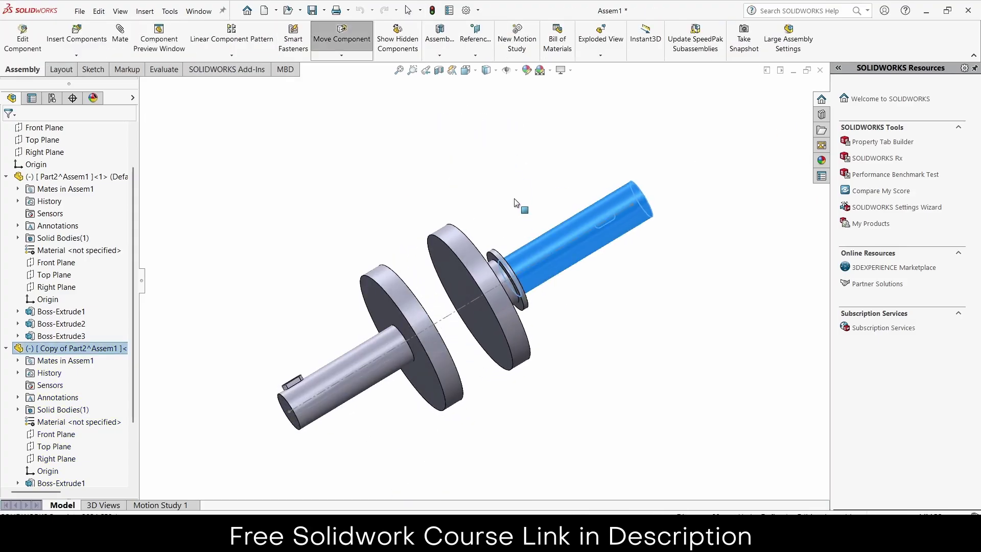
left_click_drag(517, 203, 536, 292)
key("Escape")
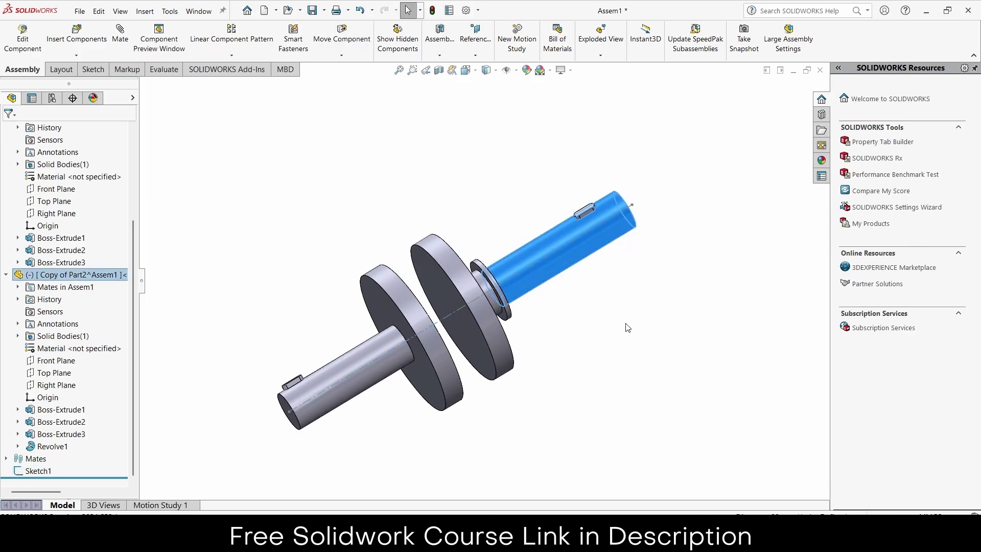
mouse_move(596, 302)
middle_mouse_down()
mouse_move(569, 274)
mouse_move(607, 281)
mouse_move(587, 306)
mouse_move(630, 346)
middle_mouse_up()
key("Escape")
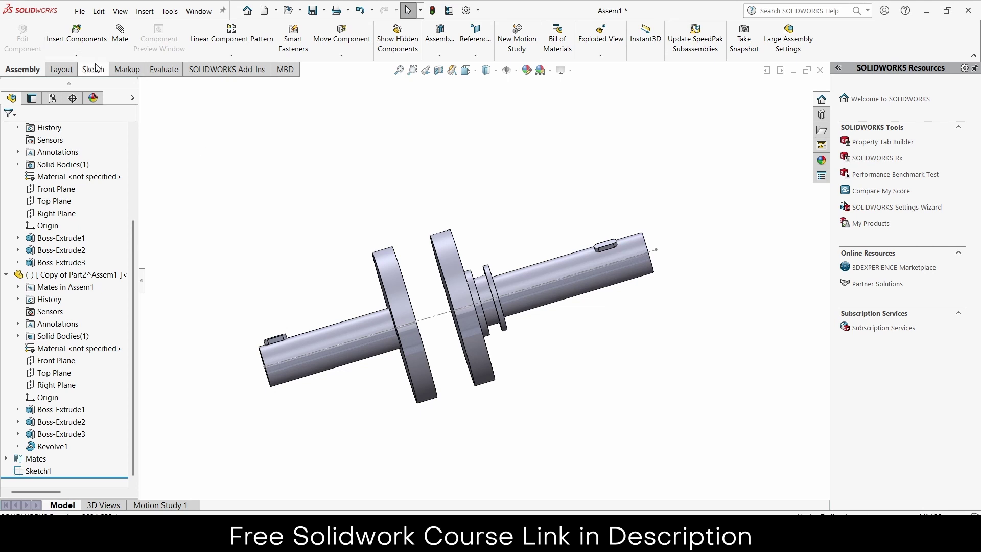
Cancel an existing-component insert and create a new part from the Part template instead
left_click(78, 55)
left_click(84, 68)
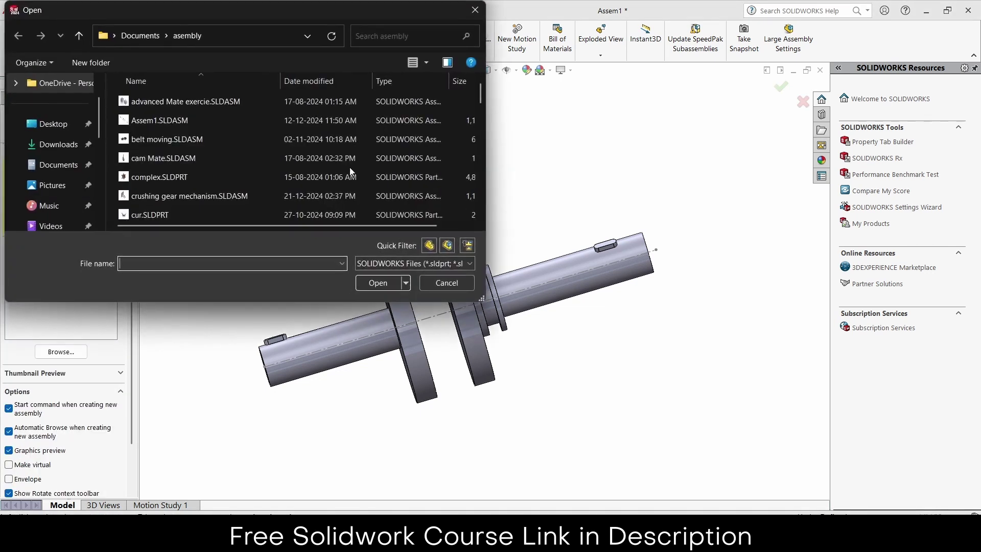
left_click(447, 283)
left_click(29, 134)
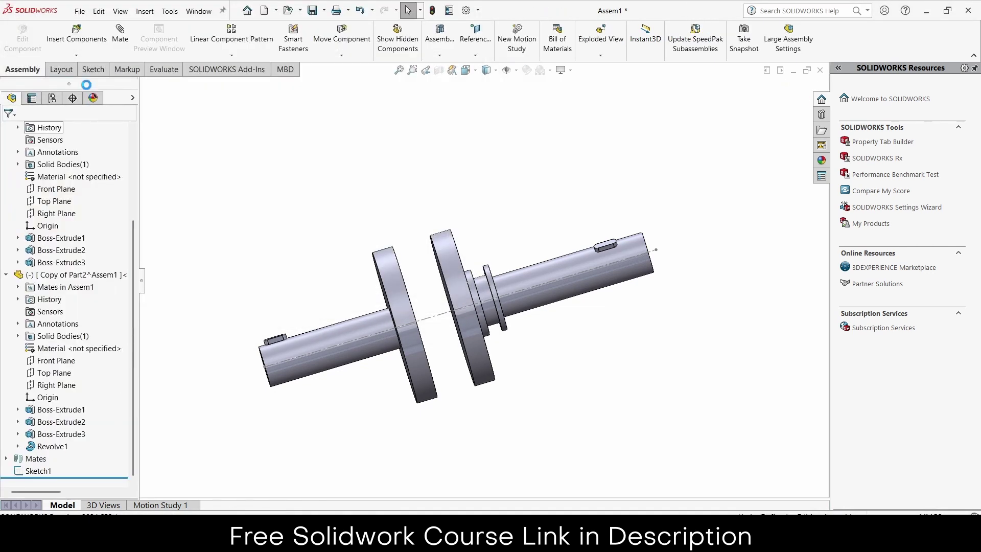
left_click(77, 55)
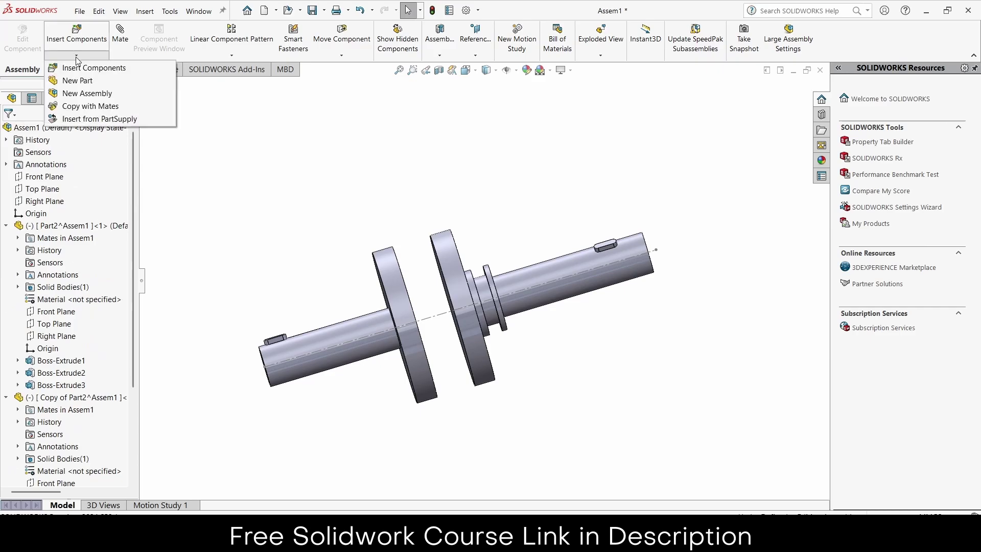
left_click(83, 82)
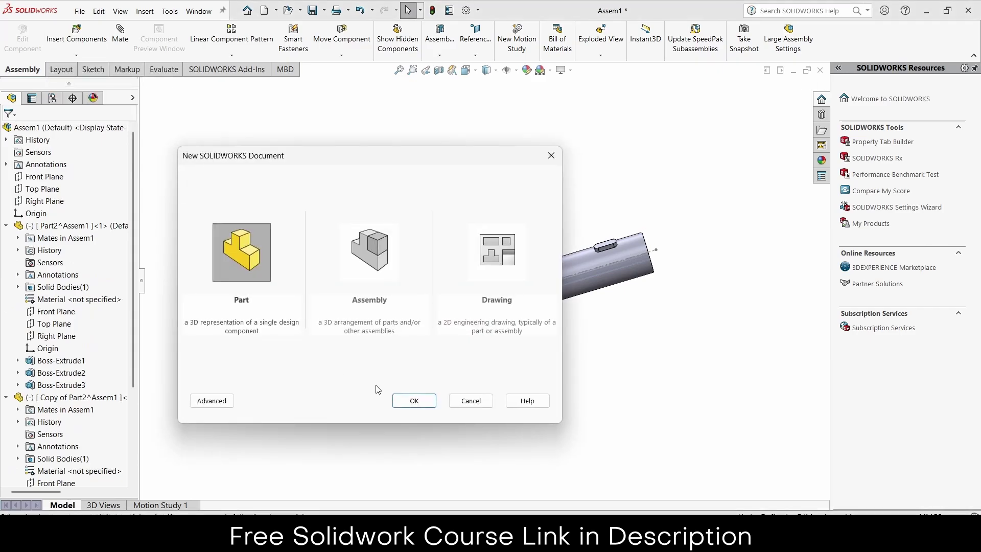
left_click(413, 400)
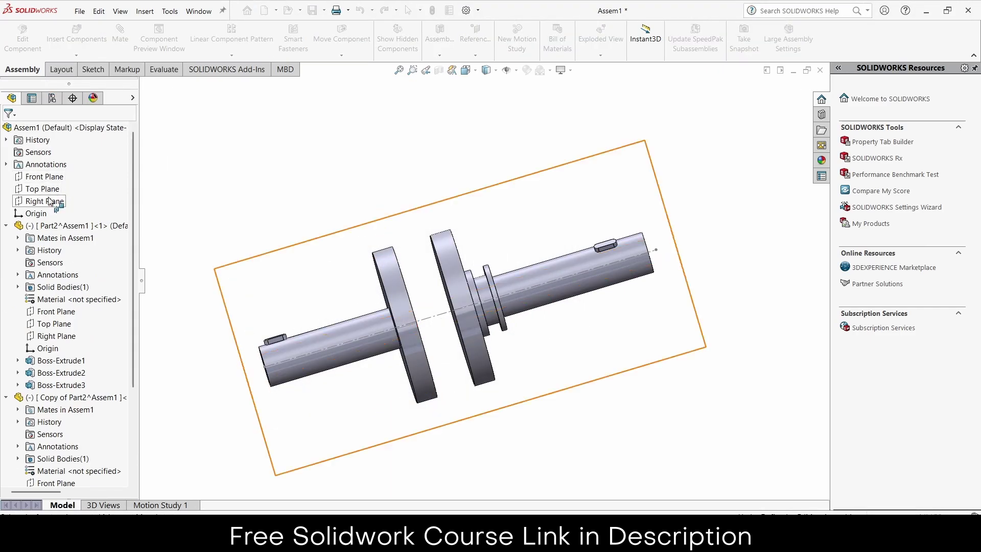
Sketch a corner rectangle on the Right Plane above the left shaft
left_click(50, 202)
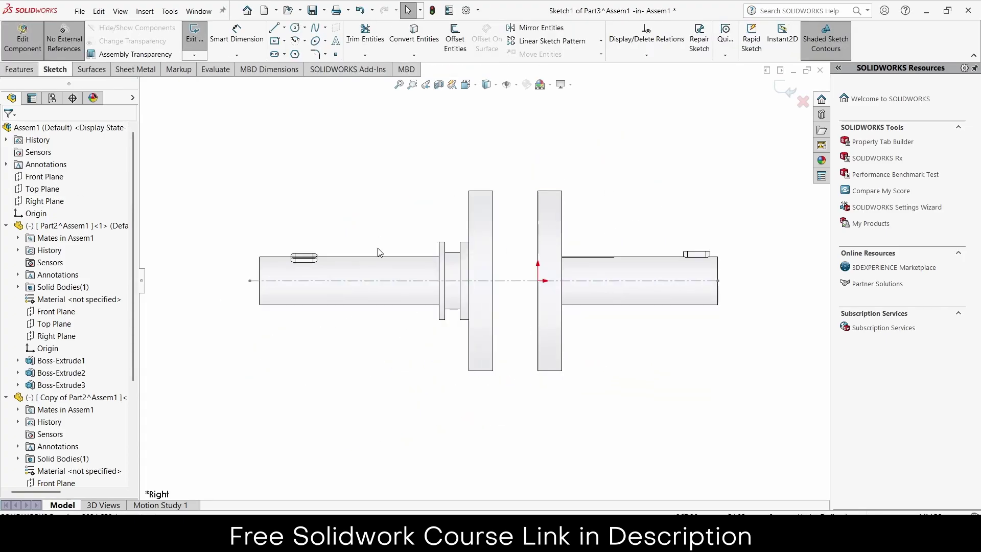
left_click(284, 41)
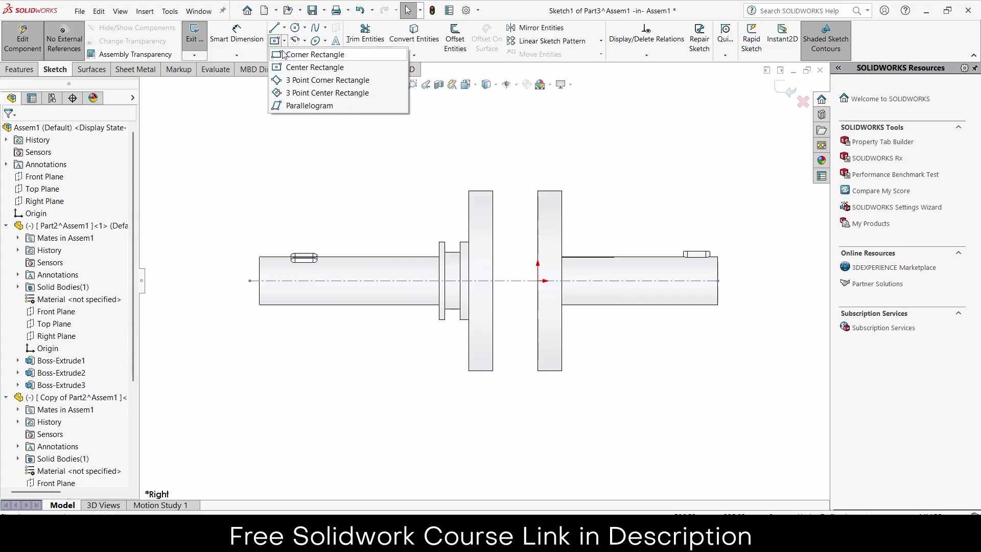
left_click(325, 241)
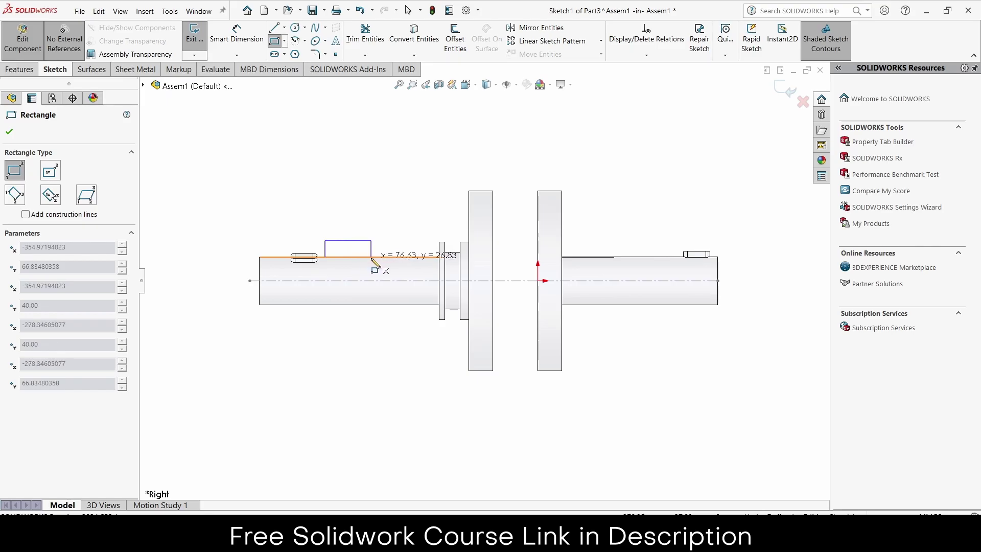
left_click(371, 256)
Dimension the rectangle: 40 mm from the axis, 70 mm wide, 15 mm vertical
left_click(237, 33)
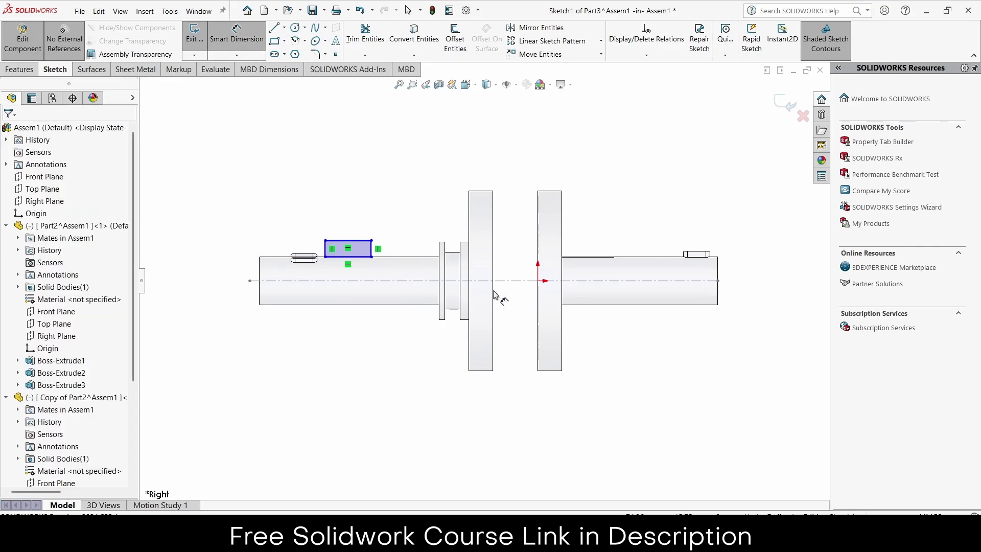
left_click(536, 281)
left_click(358, 257)
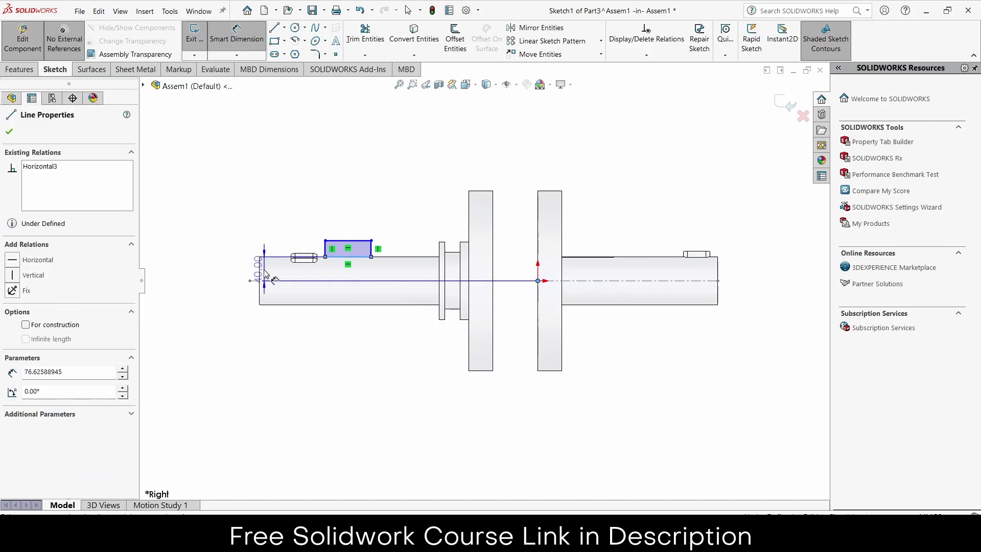
left_click(233, 268)
left_click(198, 250)
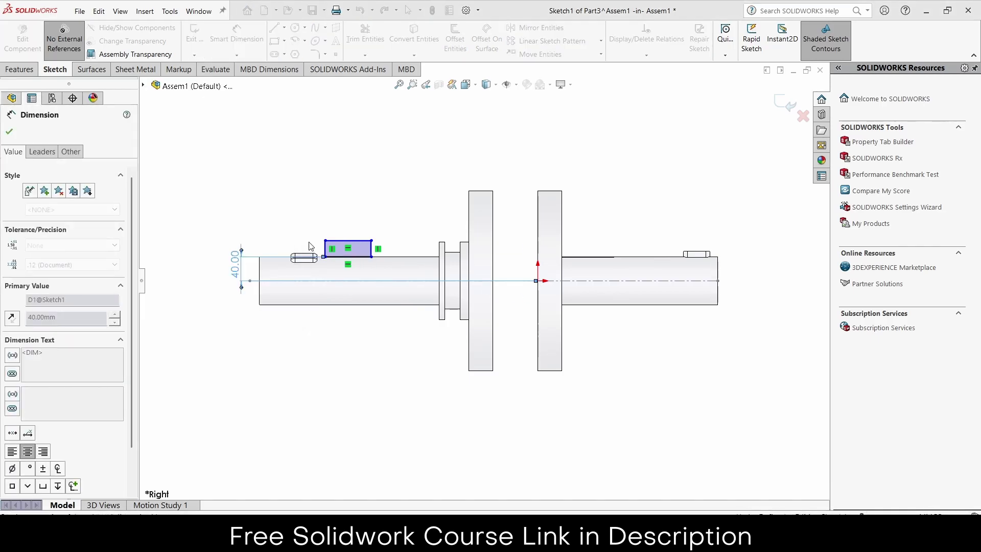
left_click(349, 240)
left_click(343, 217)
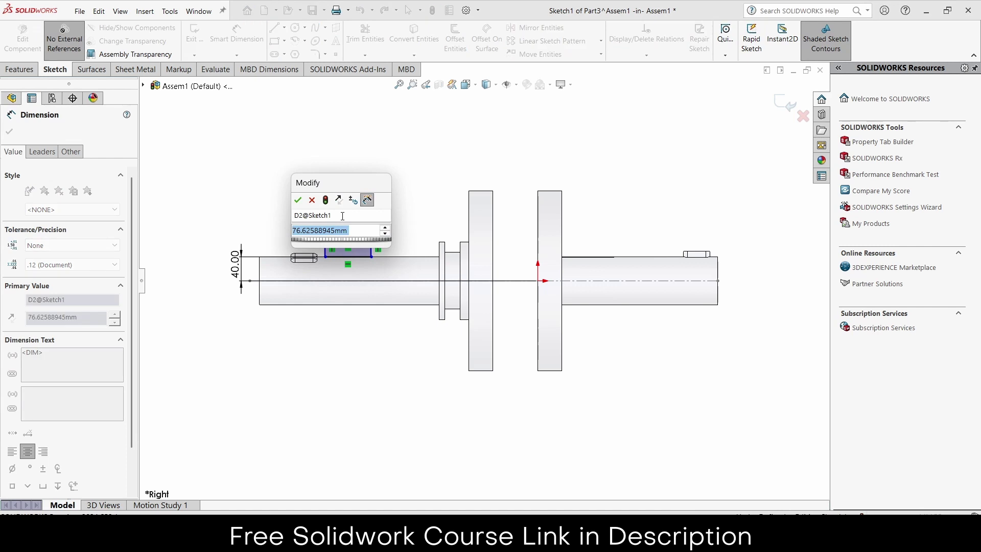
type("70")
key("Return")
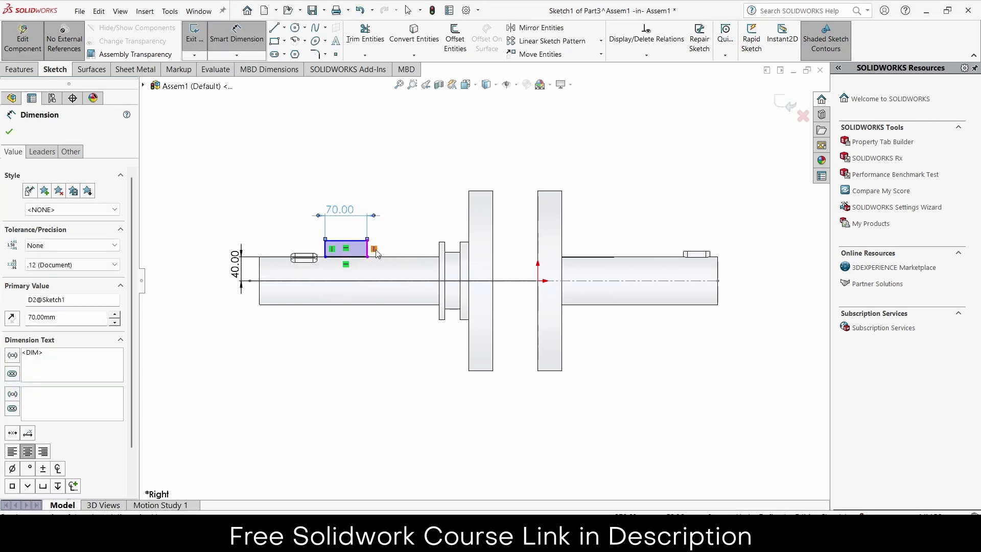
left_click(327, 251)
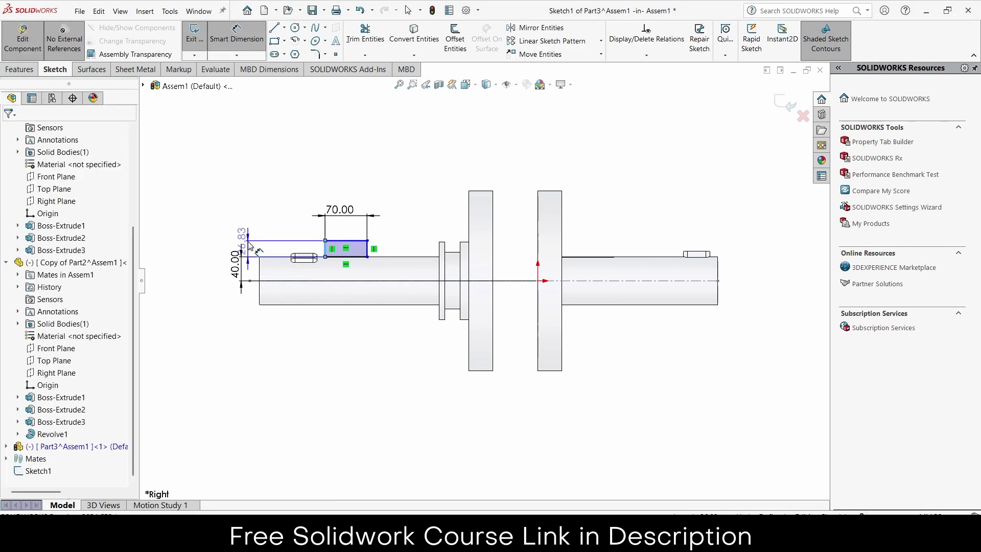
left_click(251, 242)
type("15")
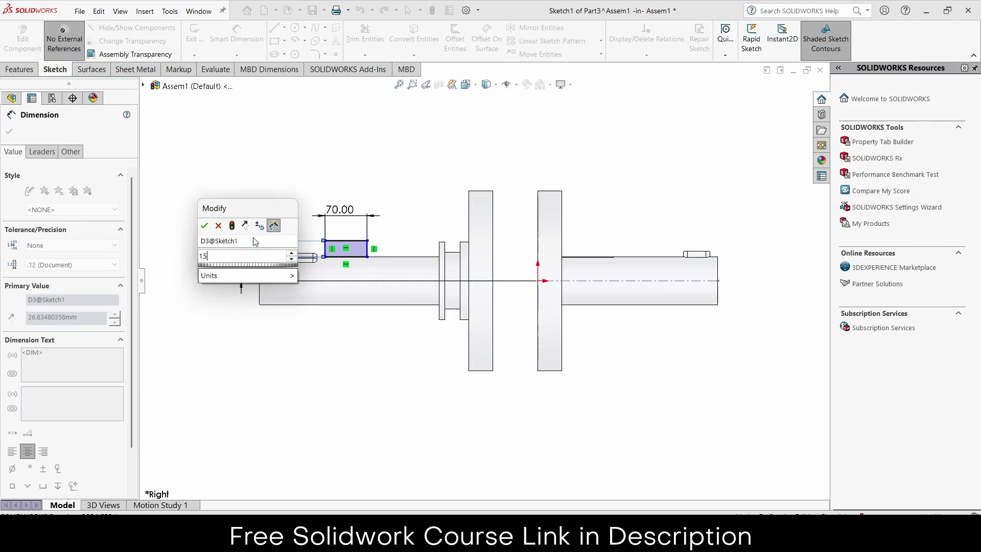
key("Return")
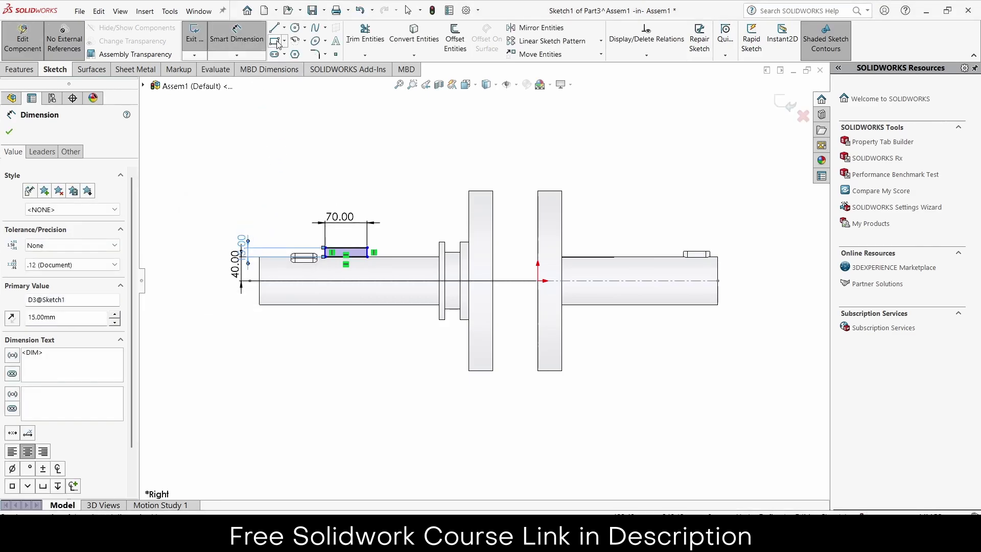
Start a construction line from the origin, then cancel it
left_click(285, 28)
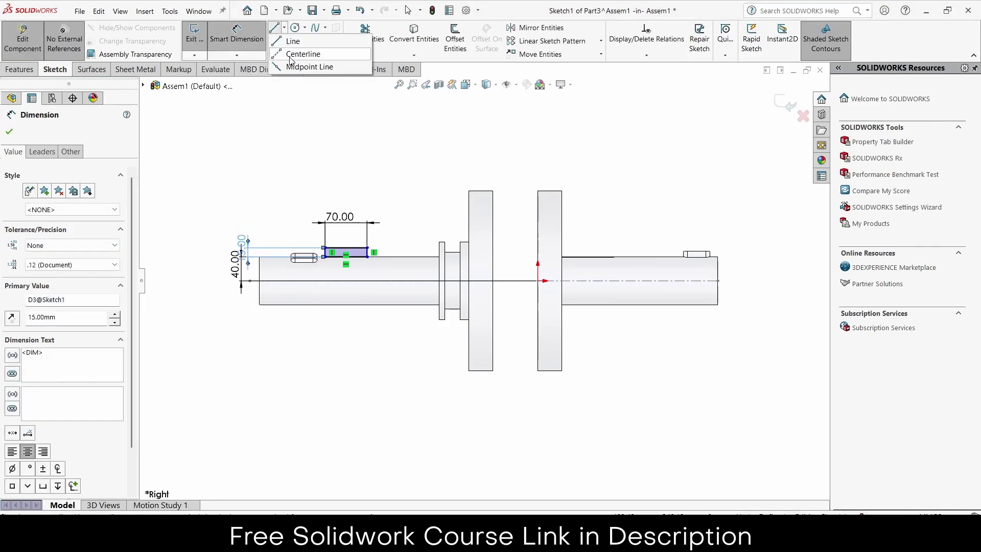
left_click(538, 281)
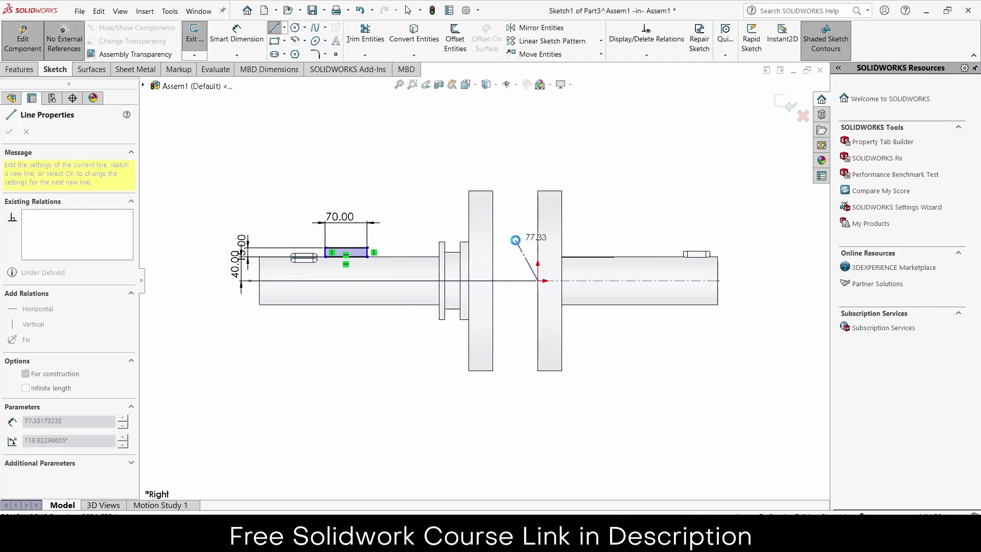
key("Escape")
left_click(22, 70)
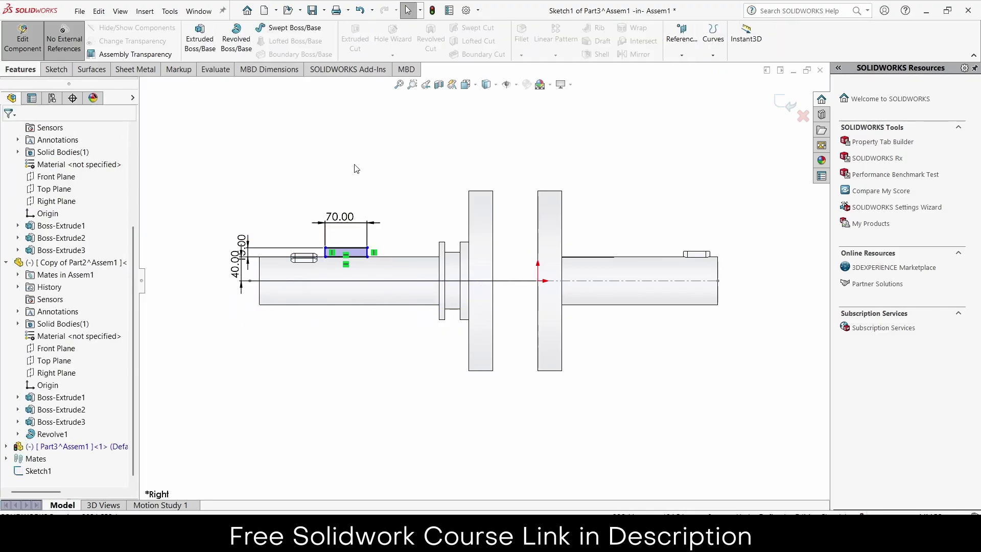
Move the 15.00 dimension label higher and change its value to 20, then 30 mm
left_click_drag(242, 245, 242, 208)
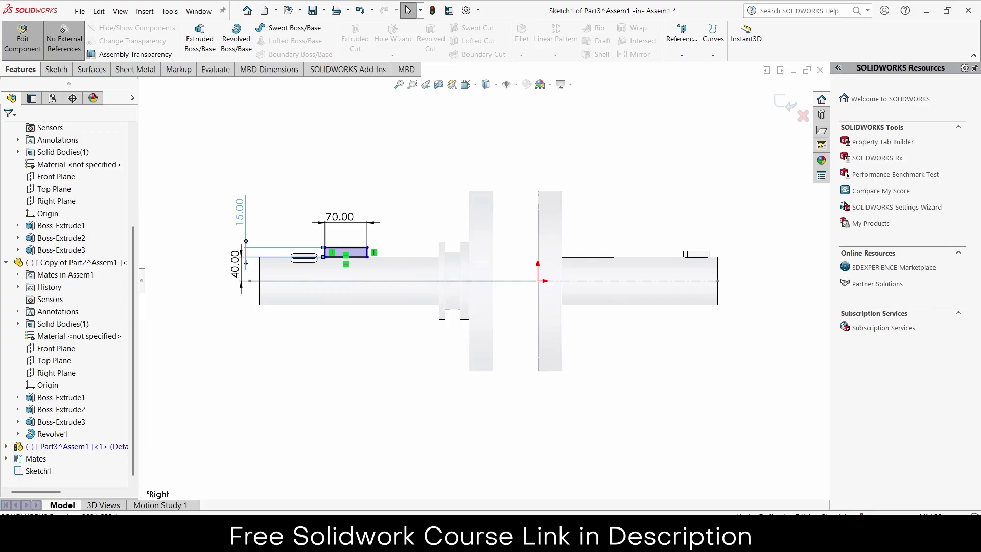
double_click(240, 210)
type("20")
key("Return")
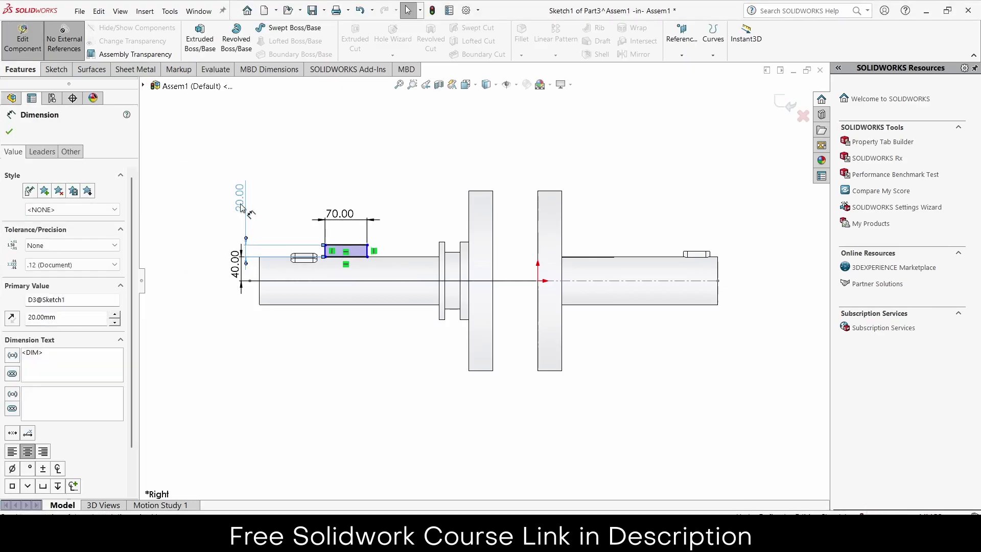
double_click(243, 200)
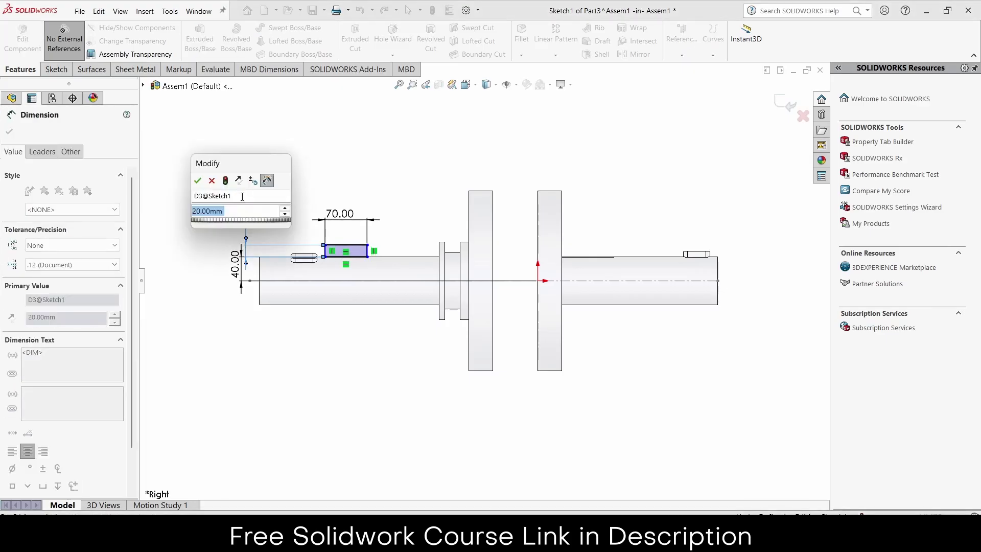
type("30")
key("Return")
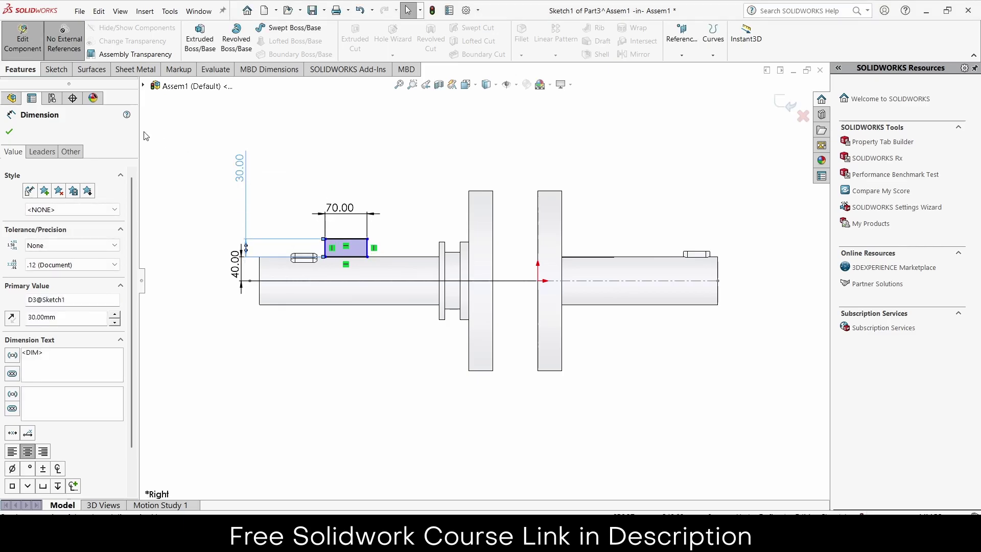
left_click(9, 132)
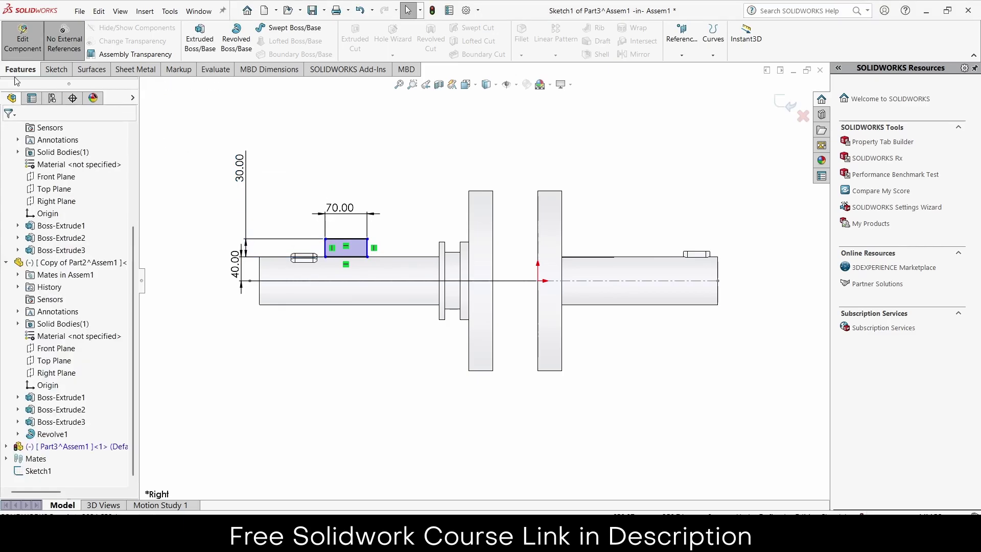
left_click(239, 41)
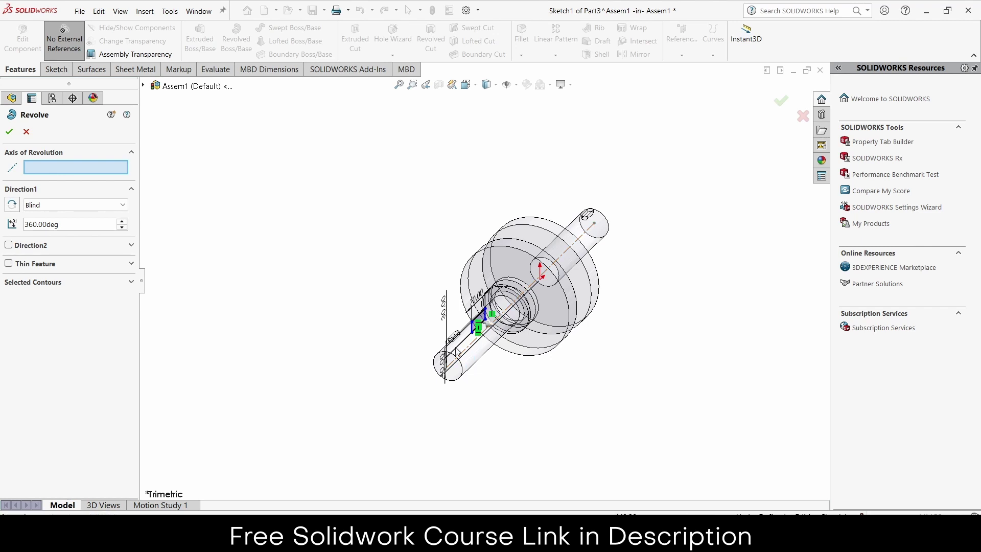
left_click(51, 282)
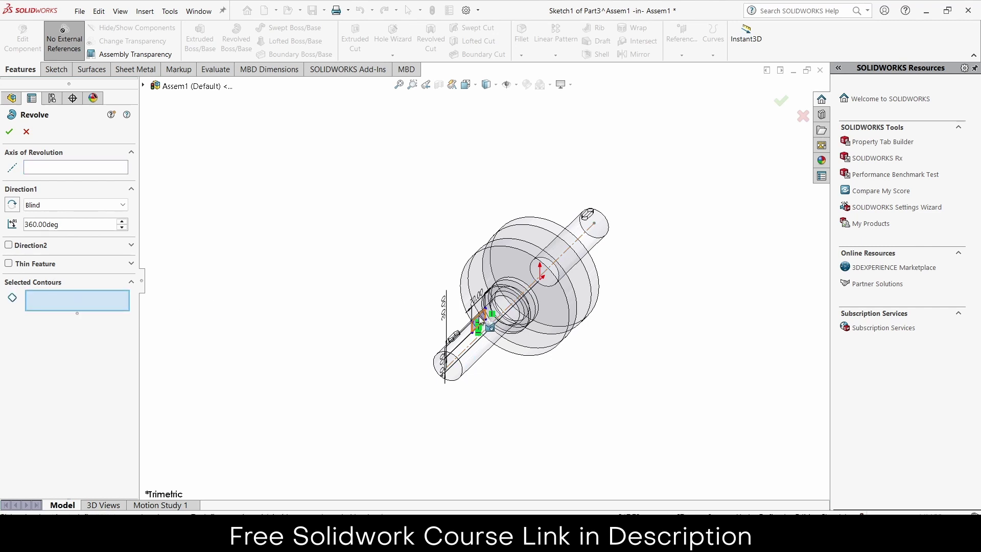
left_click(480, 316)
scroll(400, 322, "down", 2)
scroll(401, 322, "down", 2)
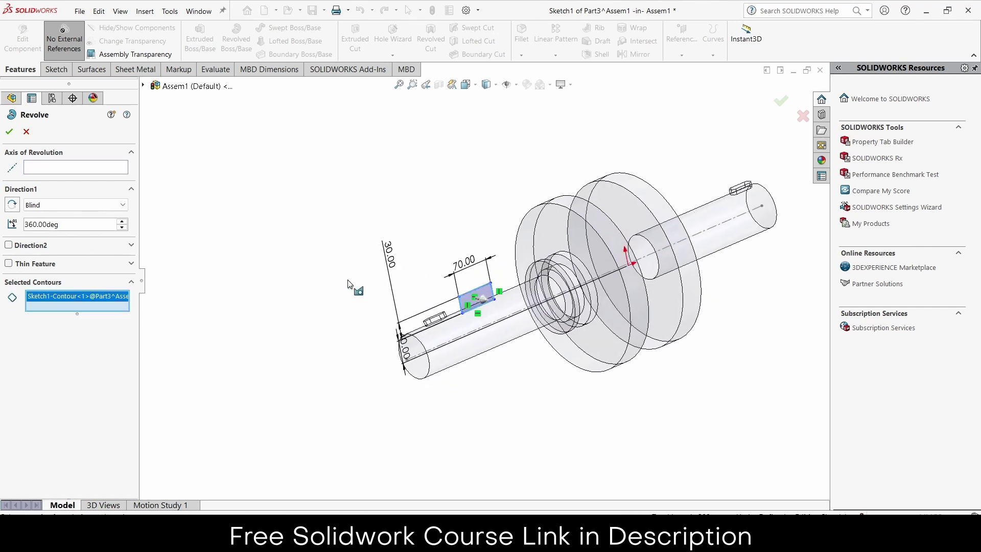
left_click(72, 171)
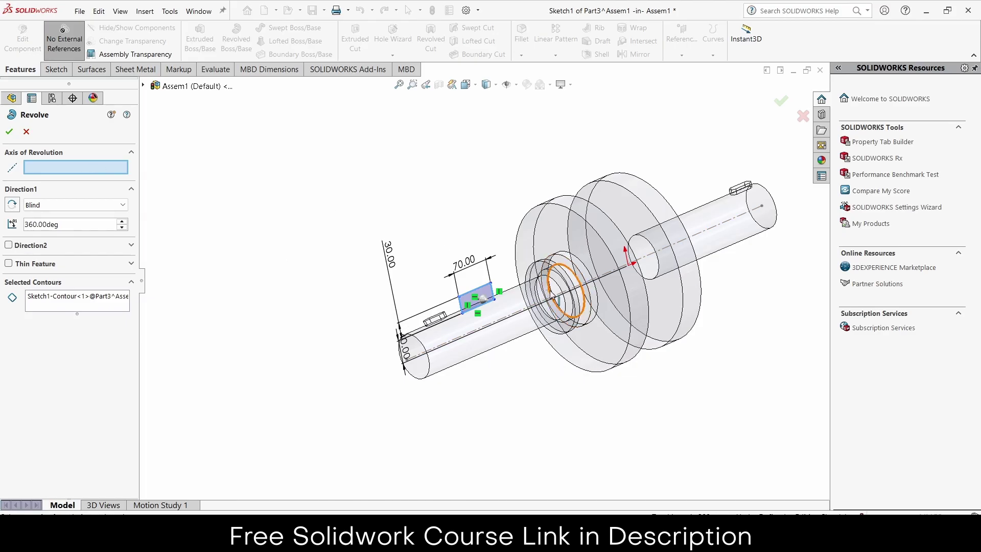
left_click(26, 132)
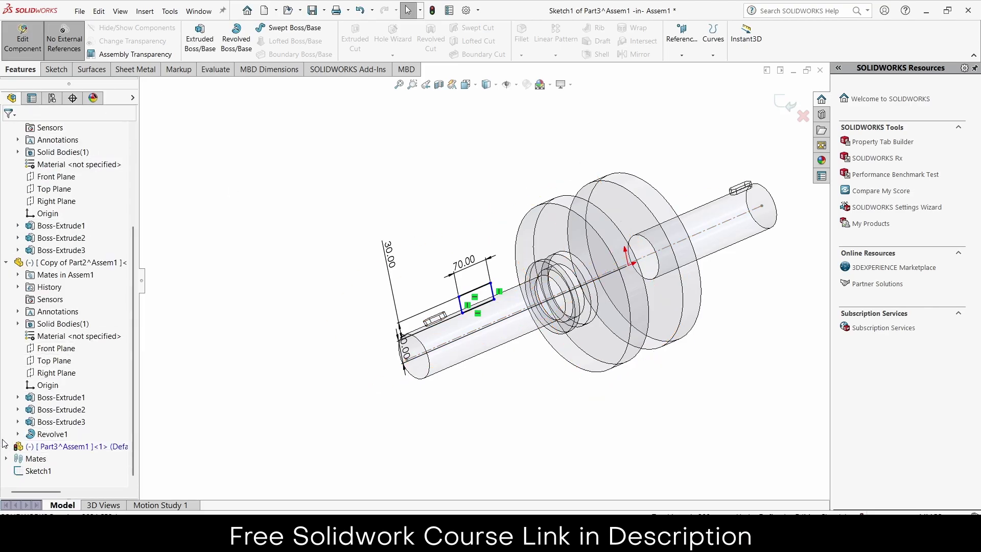
In the ring sketch, draw a horizontal centerline from the origin along the shaft axis
left_click(49, 471)
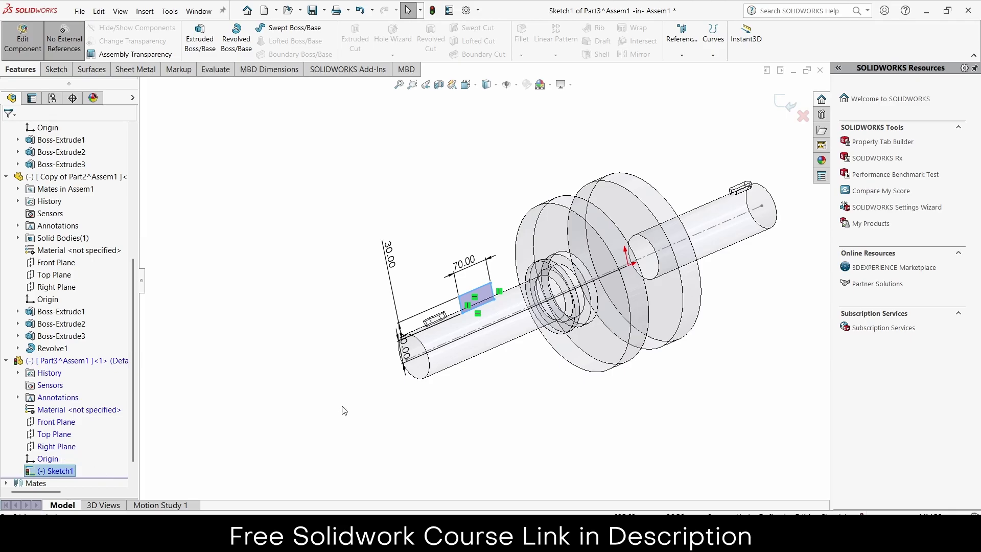
key("ctrl+8")
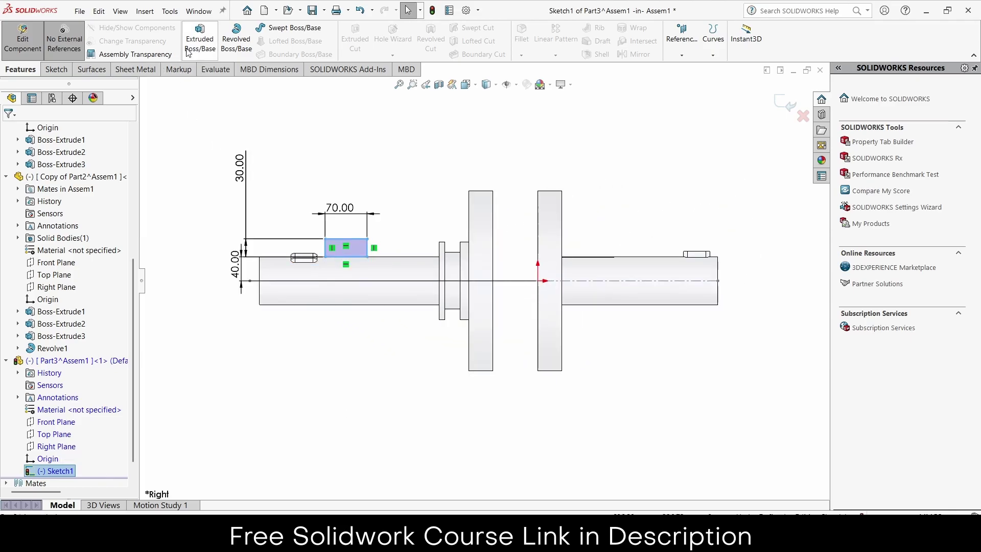
left_click(57, 69)
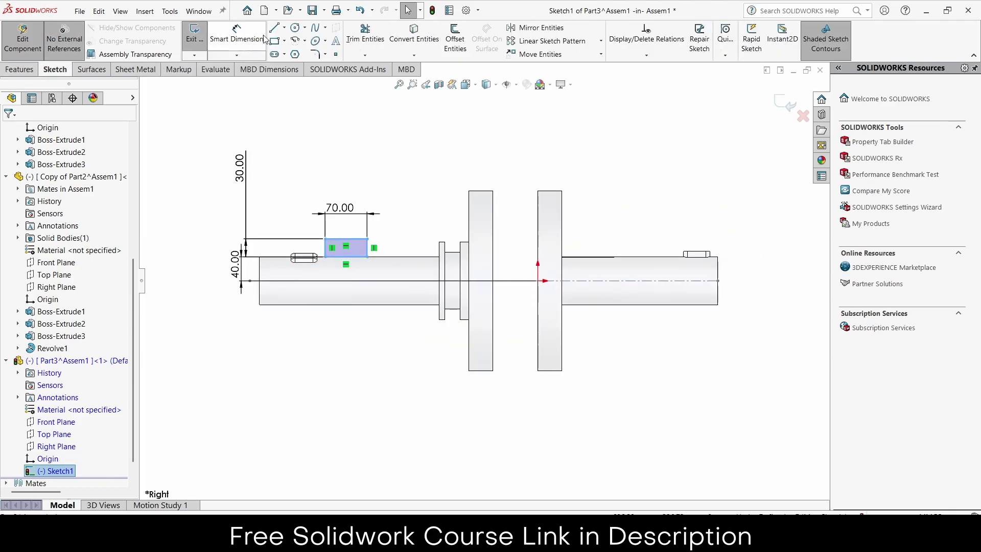
left_click(284, 27)
left_click(300, 53)
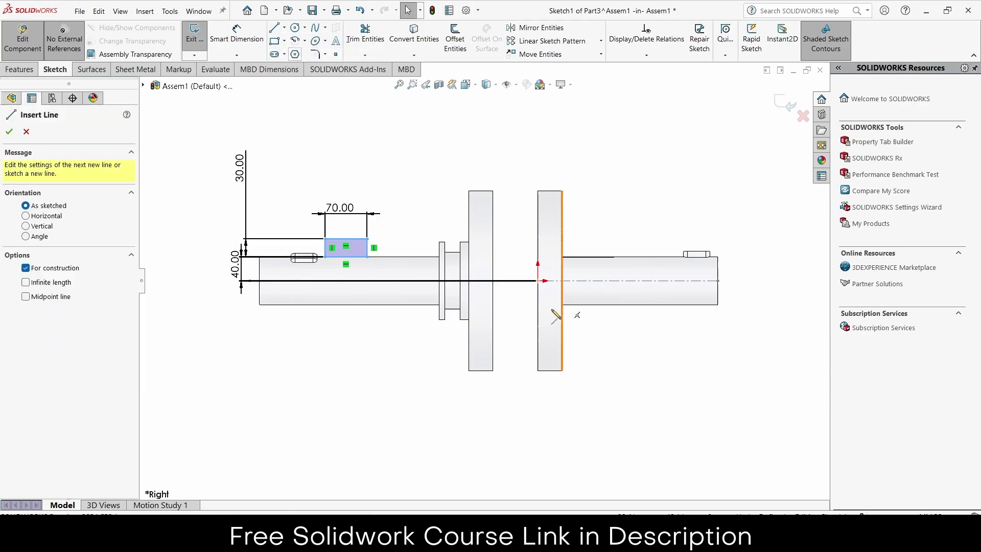
left_click(538, 280)
left_click(203, 281)
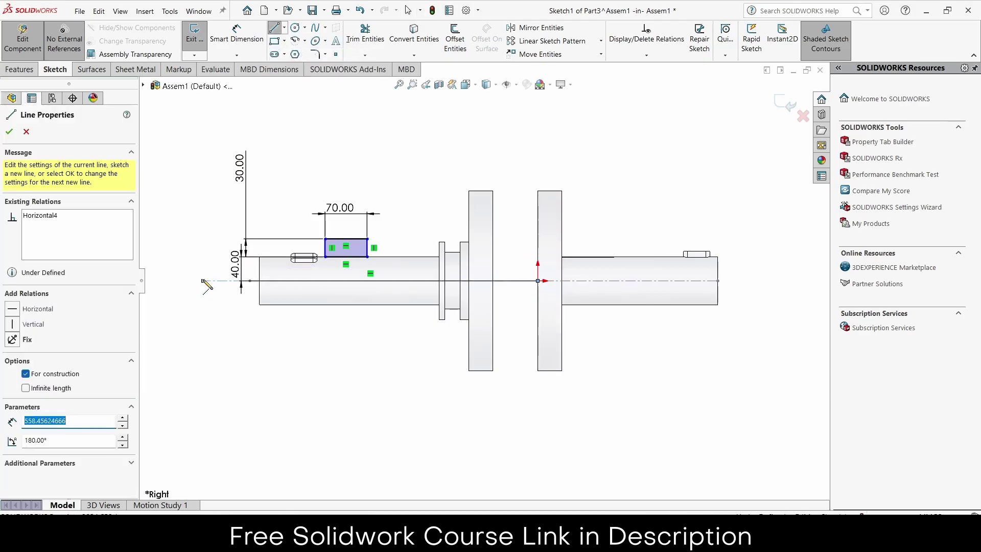
key("Escape")
left_click(225, 281)
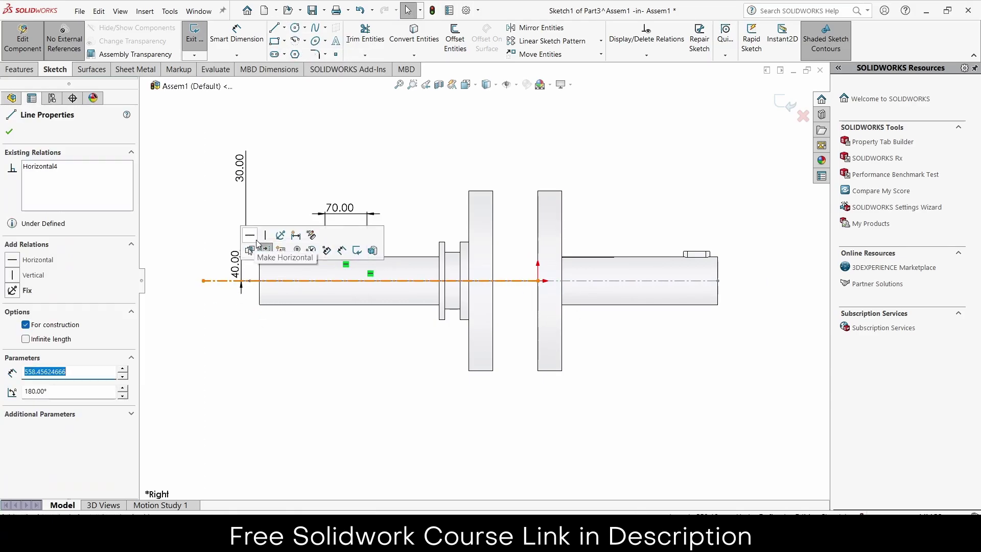
key("Escape")
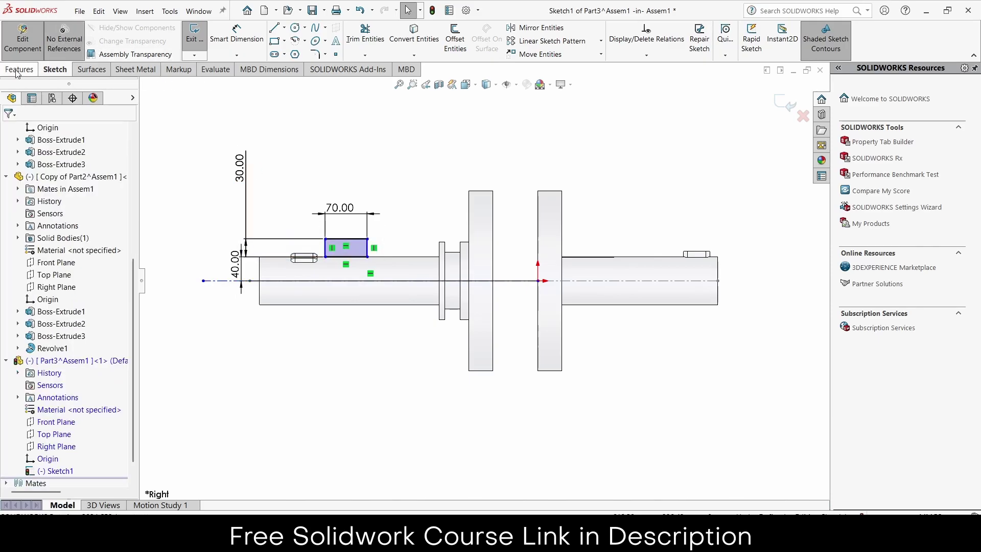
left_click(18, 70)
Revolve the ring sketch 360° around the centerline and return to assembly level
left_click(236, 41)
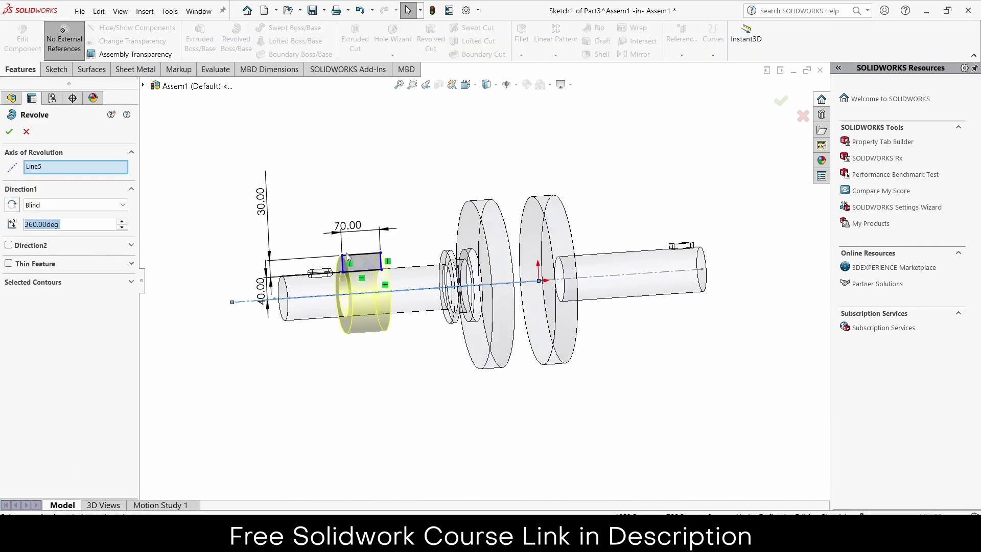
left_click(8, 132)
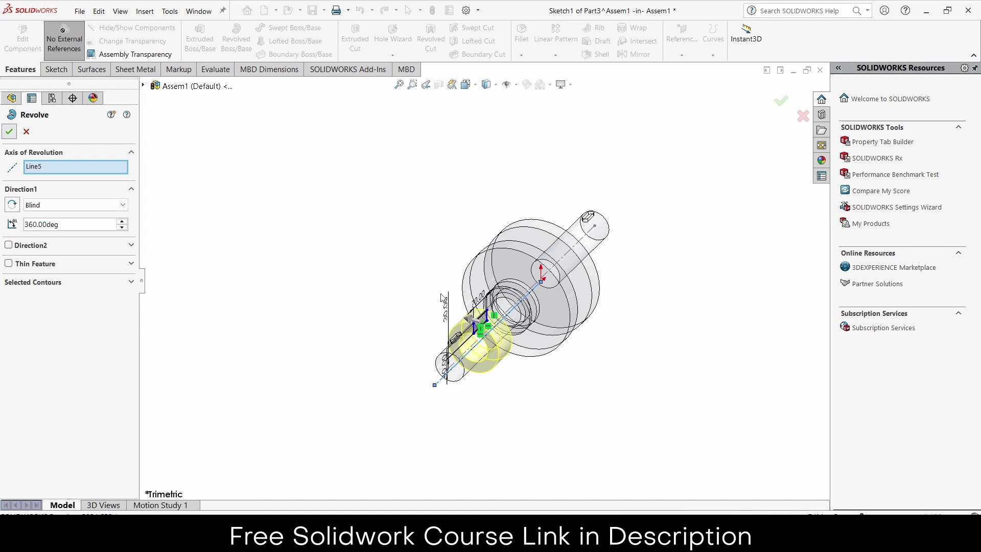
mouse_move(347, 278)
middle_mouse_down()
mouse_move(415, 274)
mouse_move(381, 284)
middle_mouse_up()
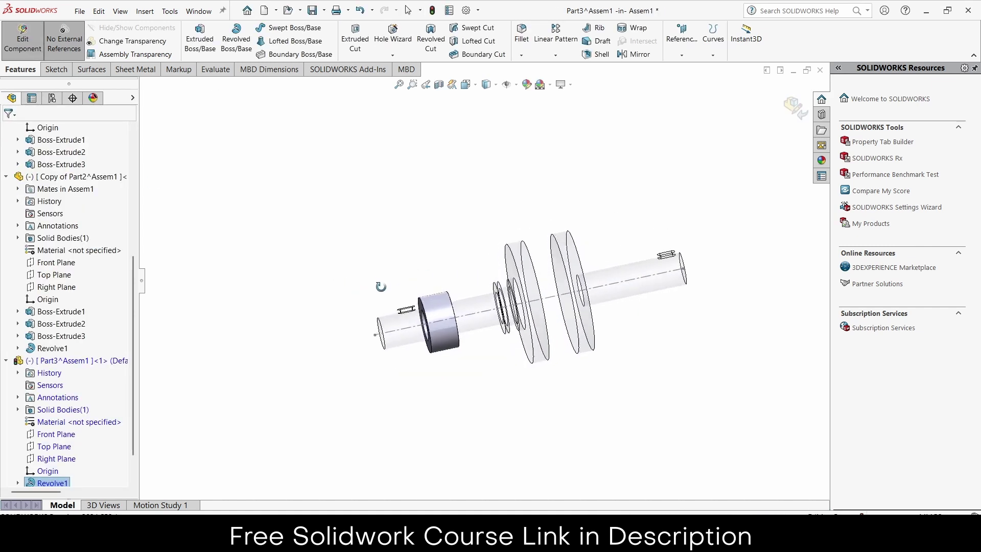
left_click(785, 110)
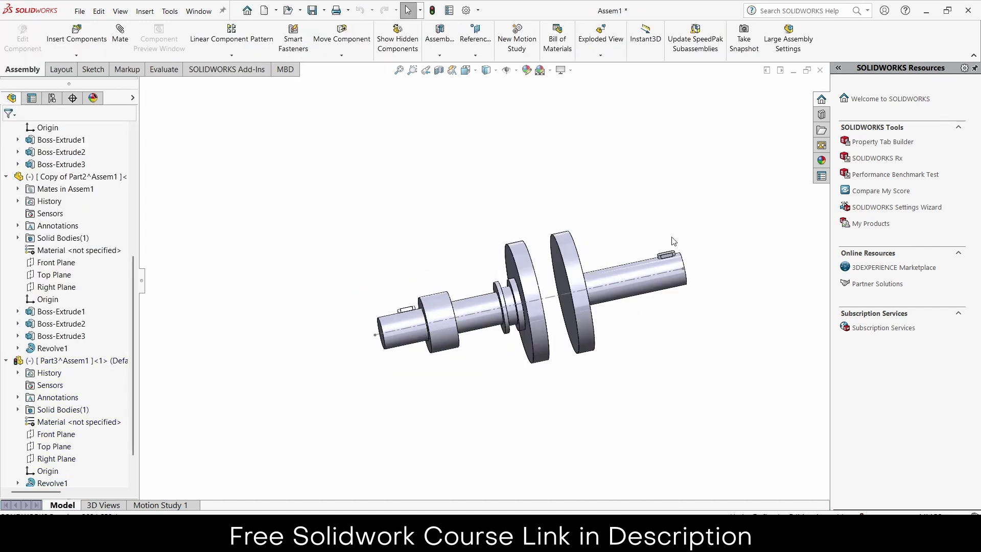
mouse_move(673, 241)
middle_mouse_down()
mouse_move(637, 238)
mouse_move(624, 254)
mouse_move(688, 226)
mouse_move(685, 214)
middle_mouse_up()
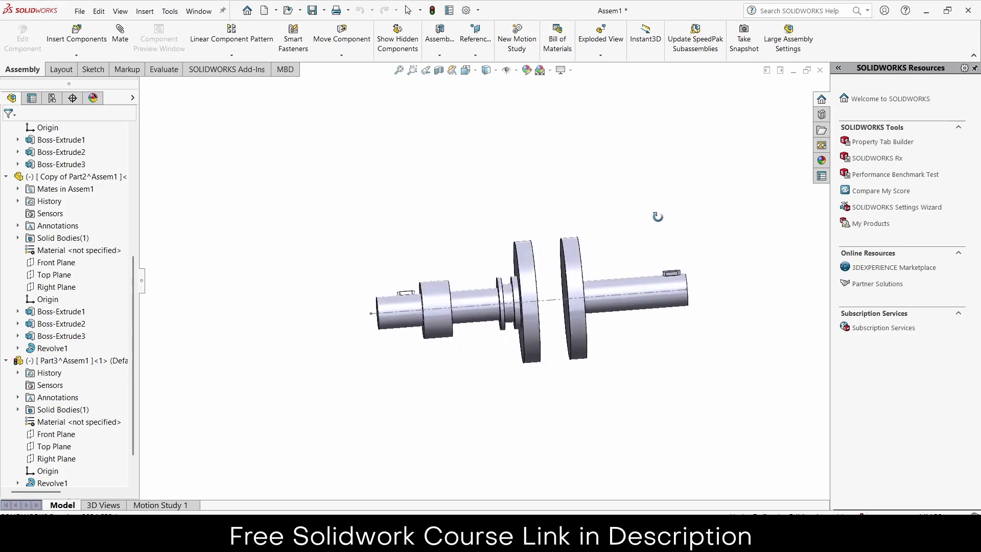
left_click(90, 56)
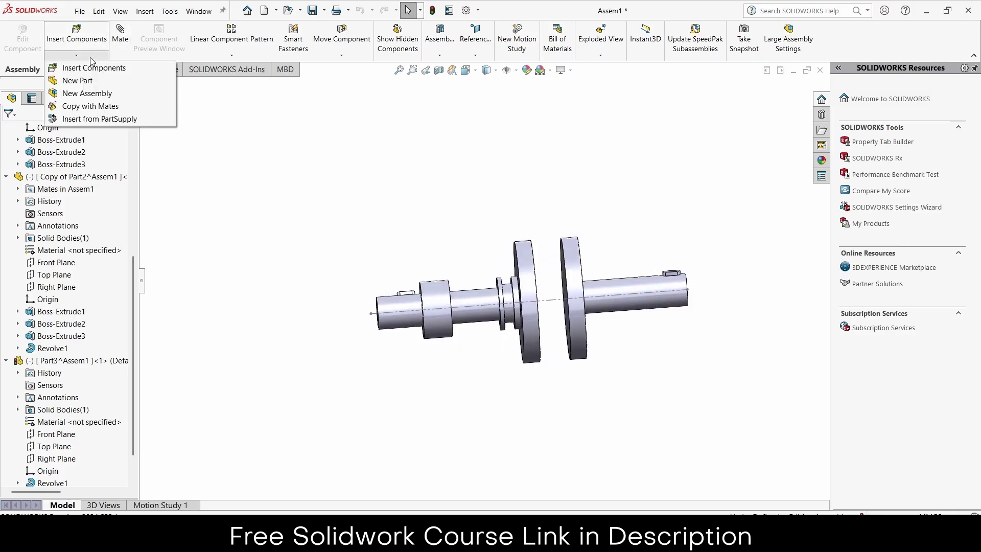
Create new Part4 in the assembly from the Part template and pick its sketch plane
left_click(89, 83)
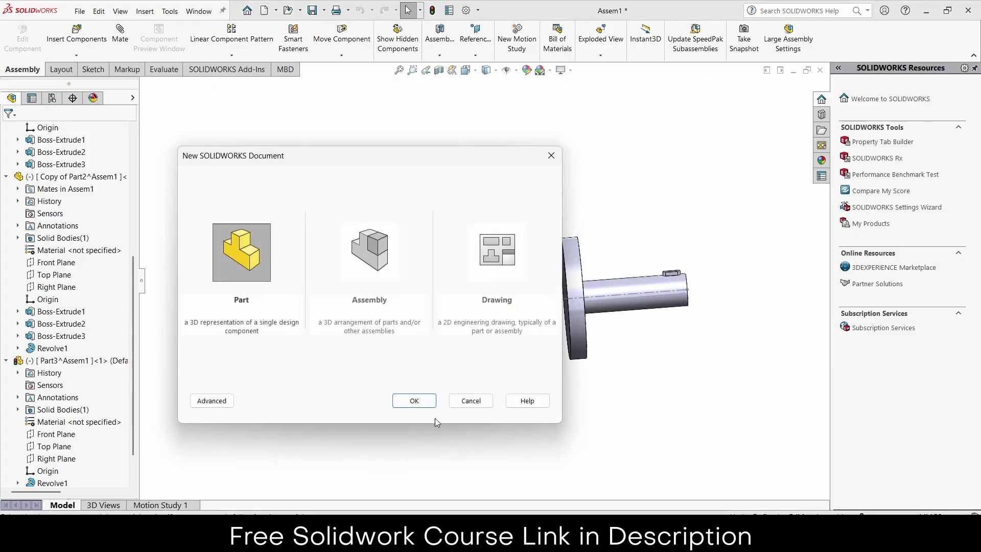
left_click(424, 402)
left_click(45, 176)
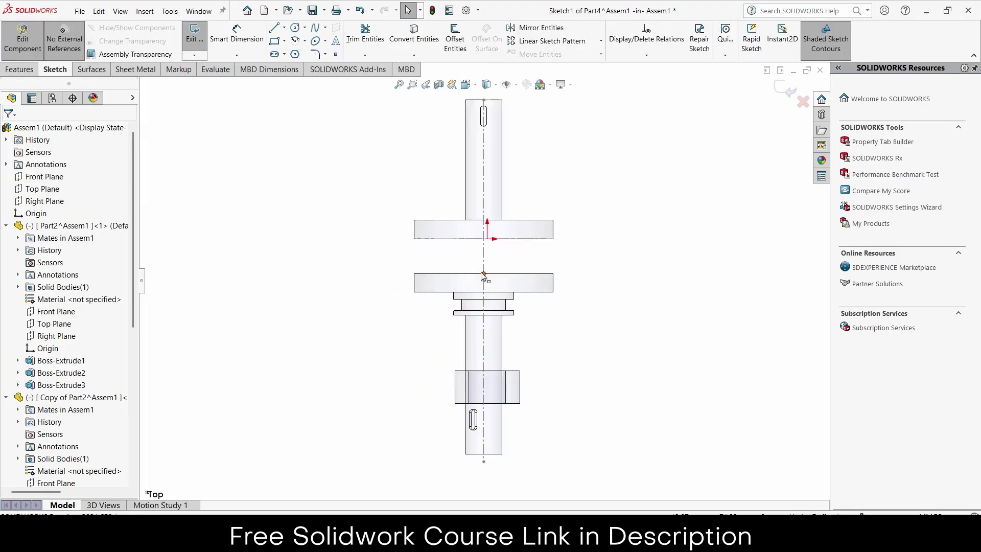
scroll(503, 340, "down", 5)
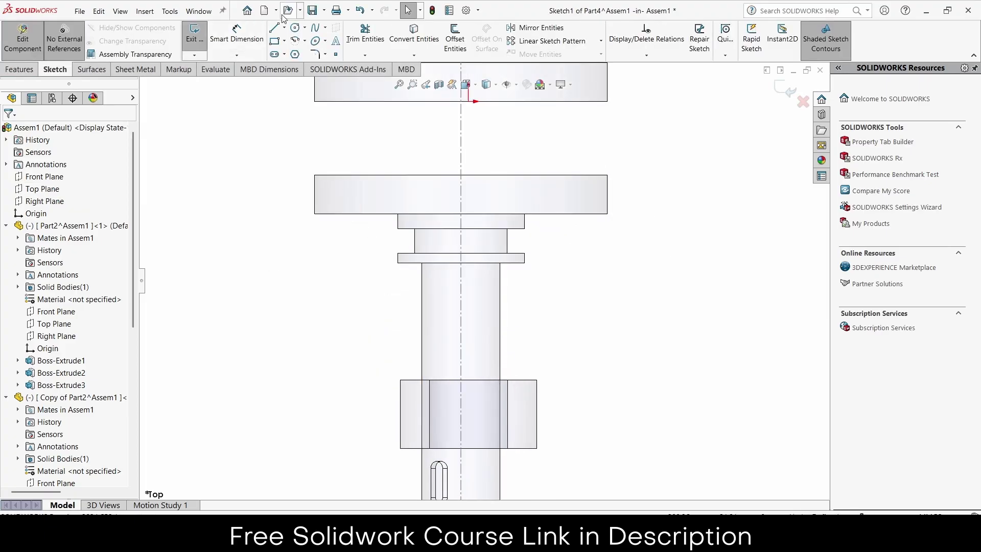
Draw a vertical line along the shaft axis from the collar to the ring and close the sketch
left_click(275, 30)
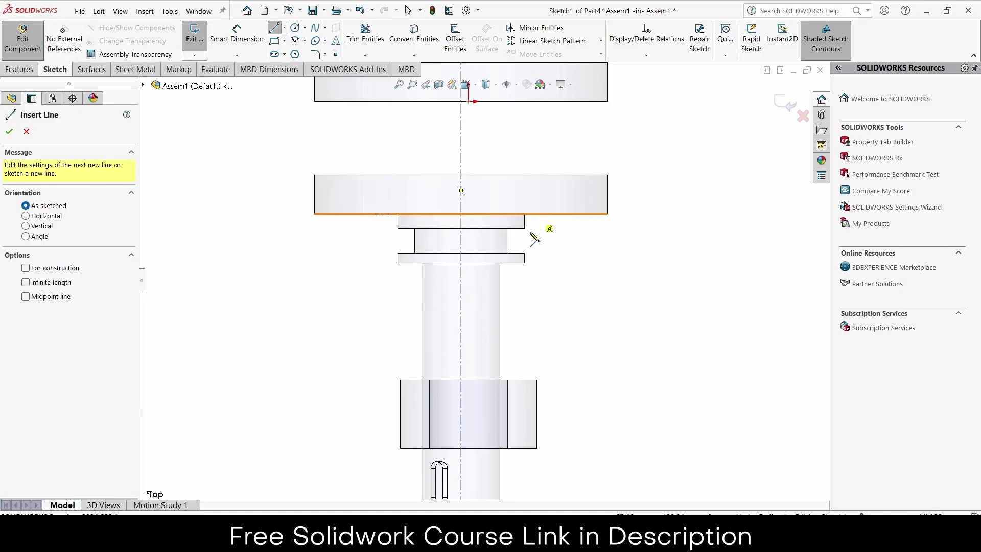
left_click(461, 263)
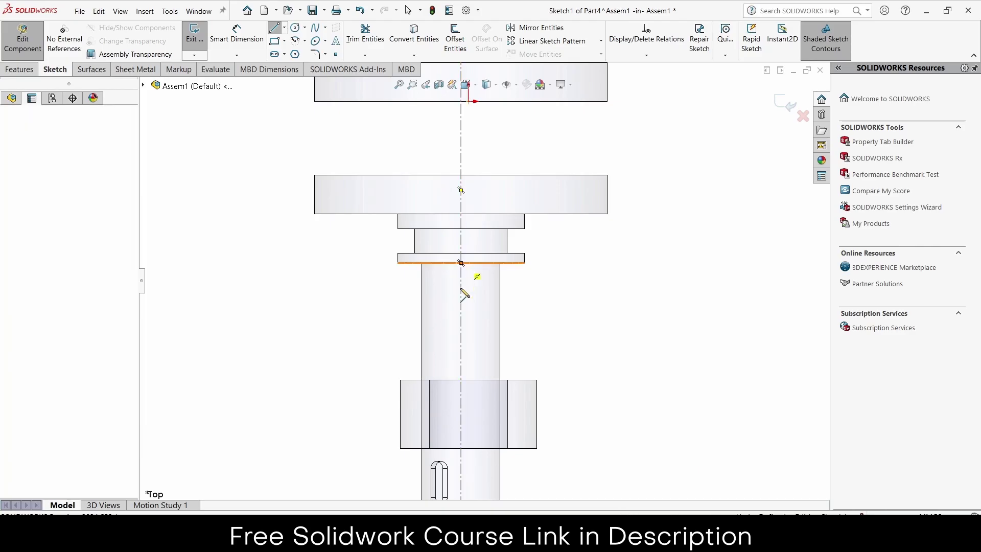
left_click(462, 380)
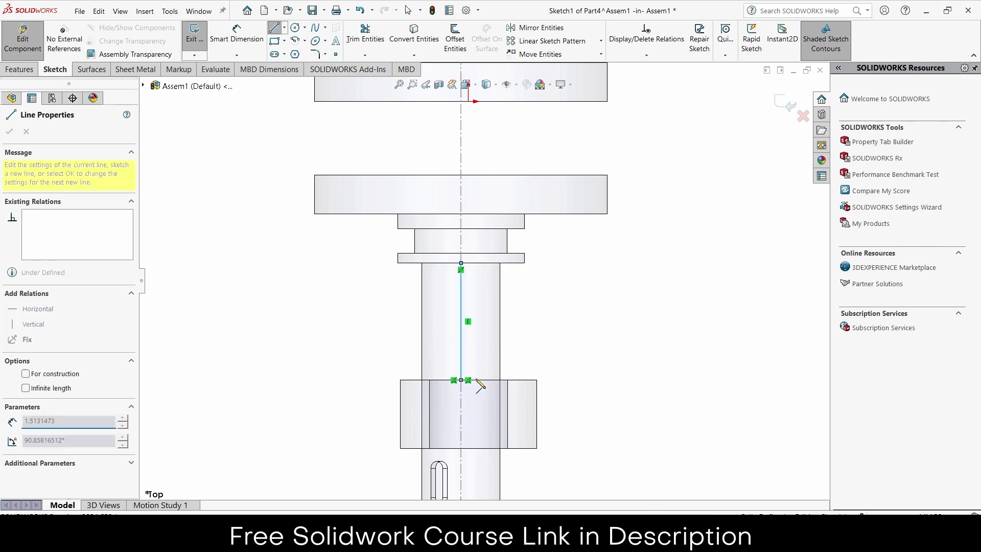
key("Escape")
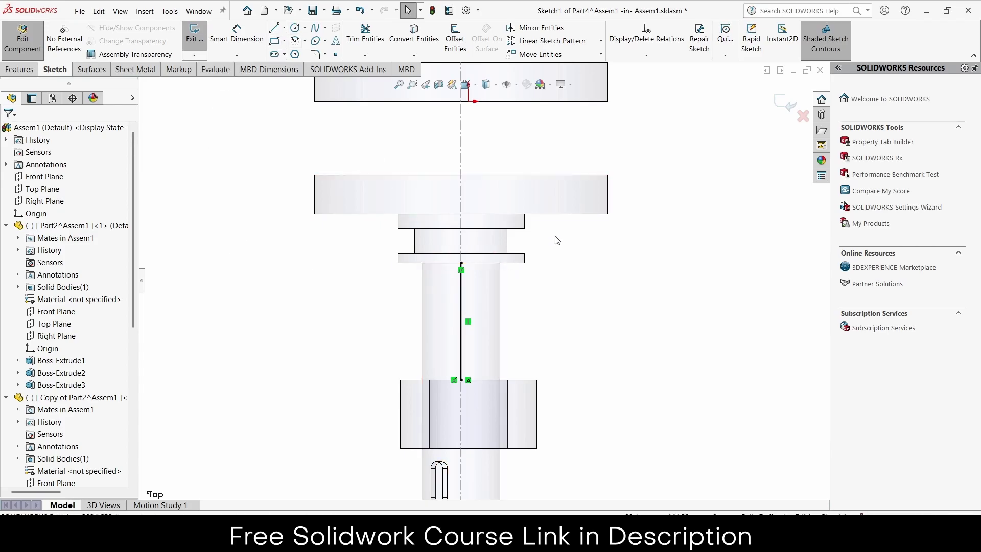
left_click(790, 104)
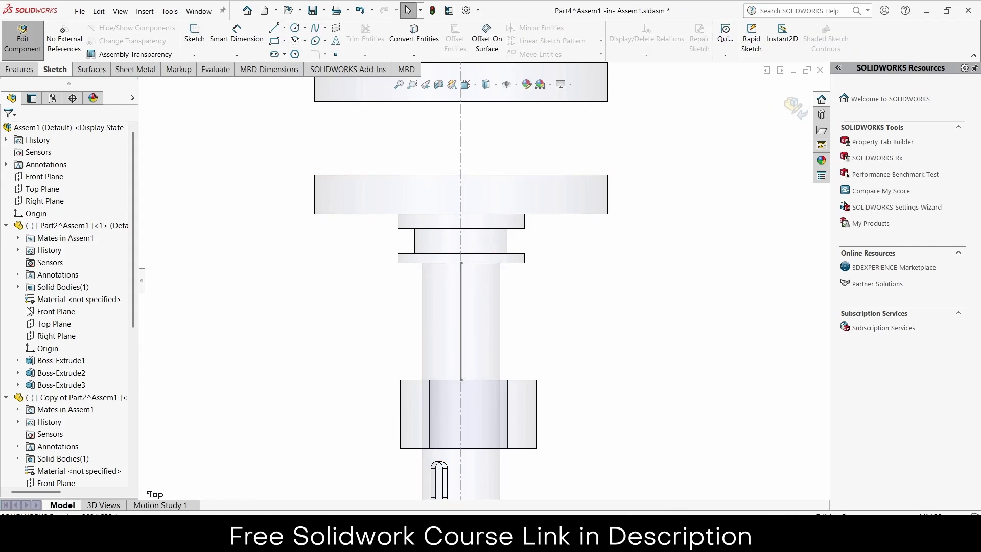
Start Sketch2 on Part4's Front Plane and draw a small circle at the ring's edge
scroll(36, 348, "down", 4)
scroll(20, 399, "down", 4)
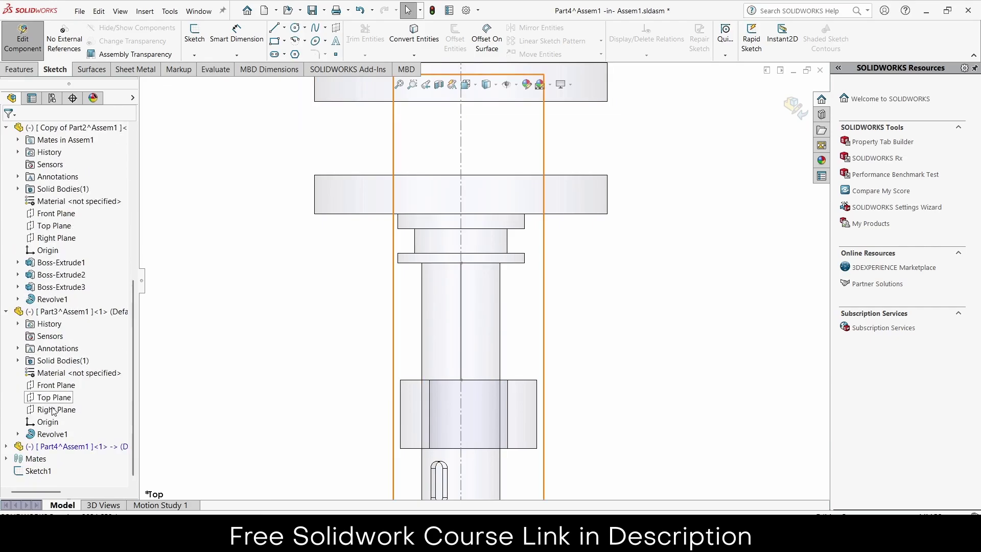
scroll(8, 448, "down", 2)
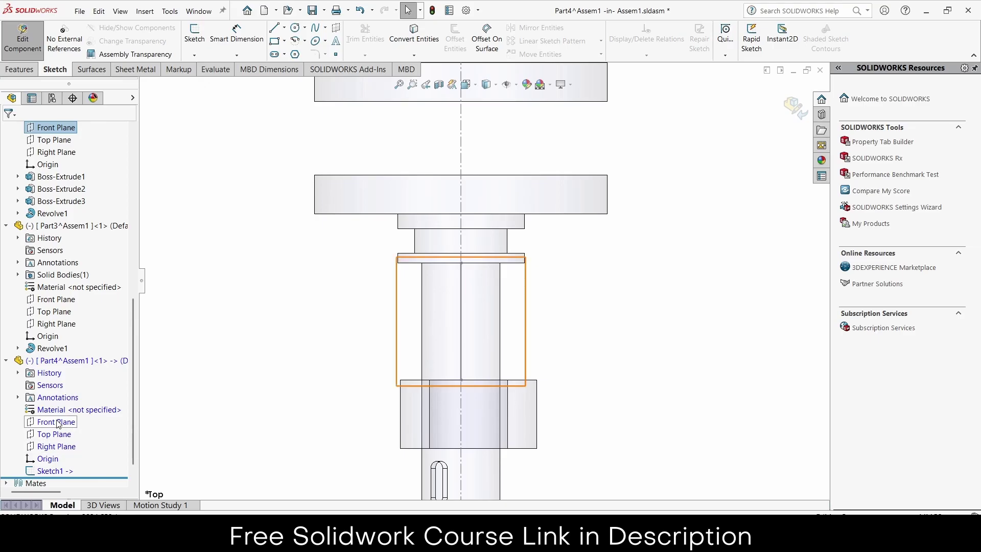
left_click(57, 423)
left_click(76, 404)
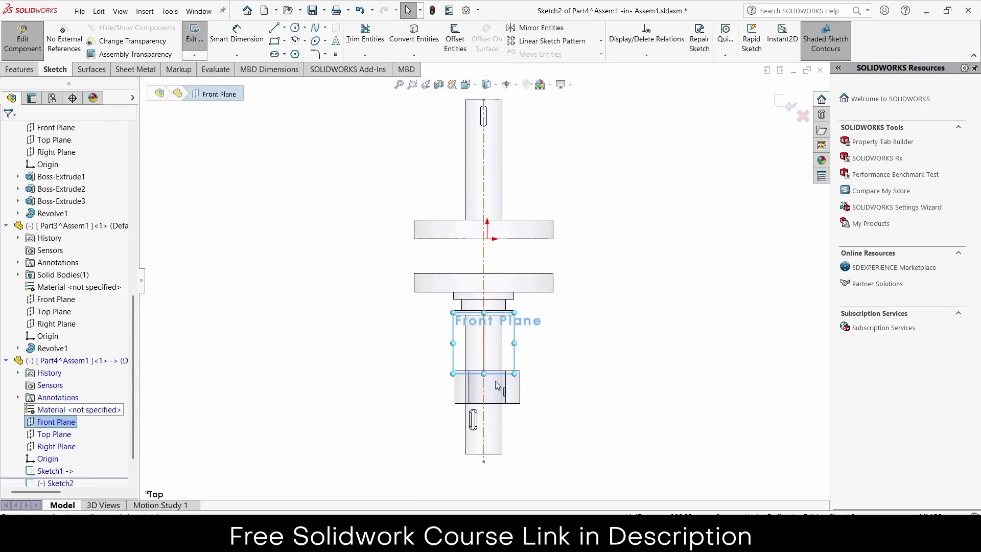
scroll(496, 386, "down", 2)
scroll(504, 368, "down", 3)
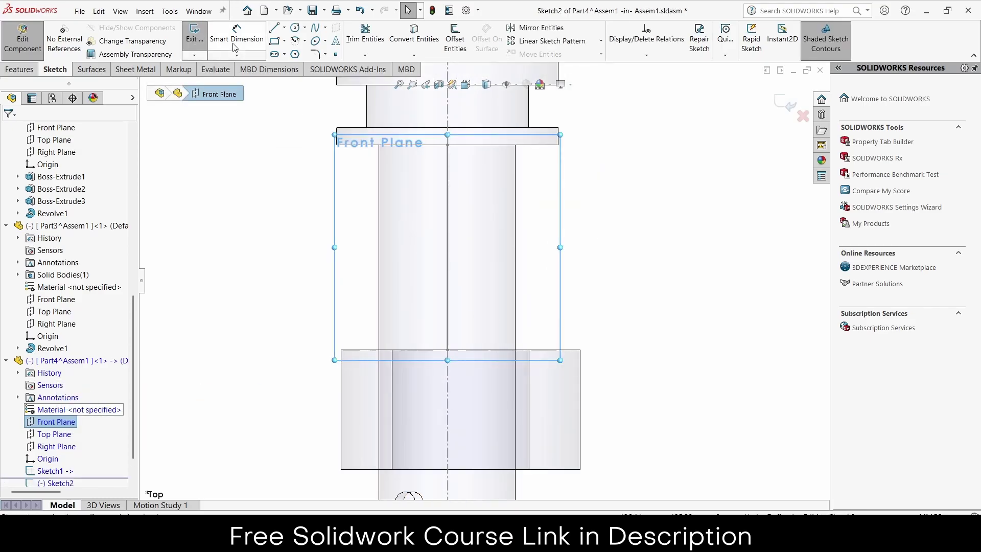
left_click(529, 351)
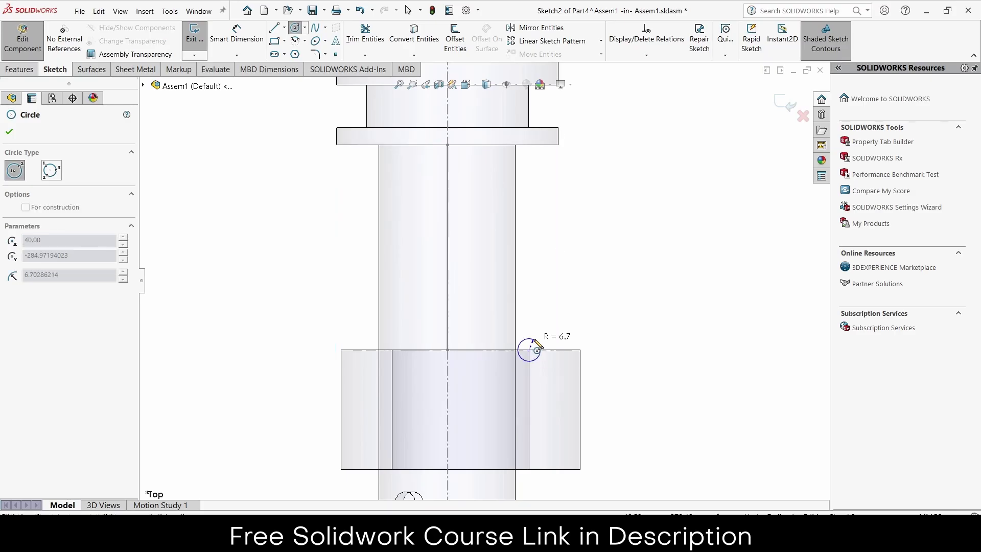
left_click(537, 340)
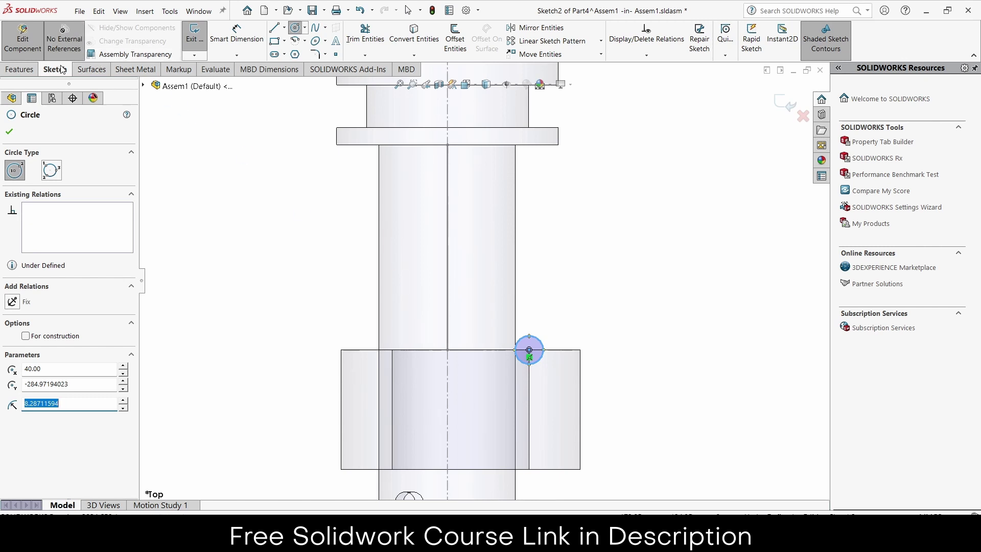
Start a sweep with the circle as profile and the vertical centre line as path
left_click(15, 70)
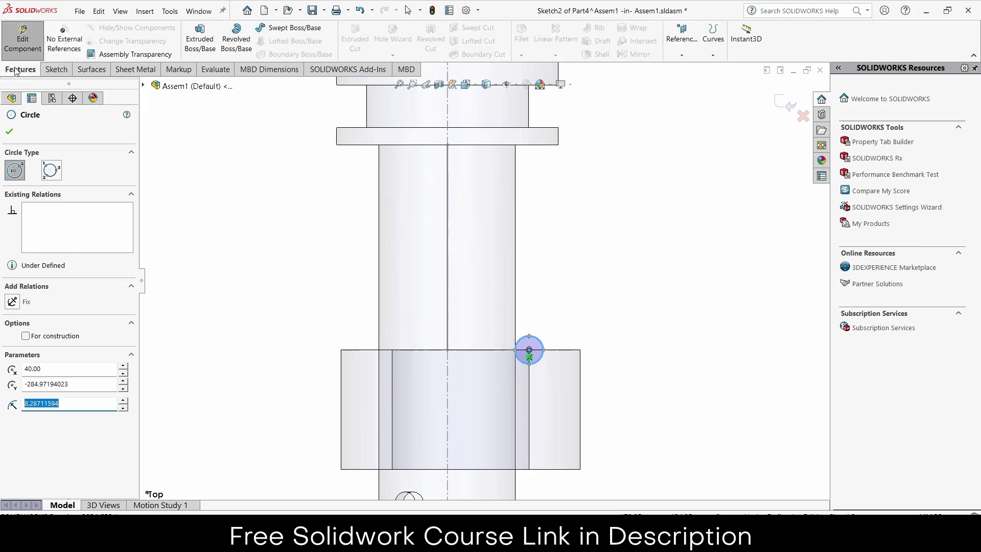
left_click(288, 28)
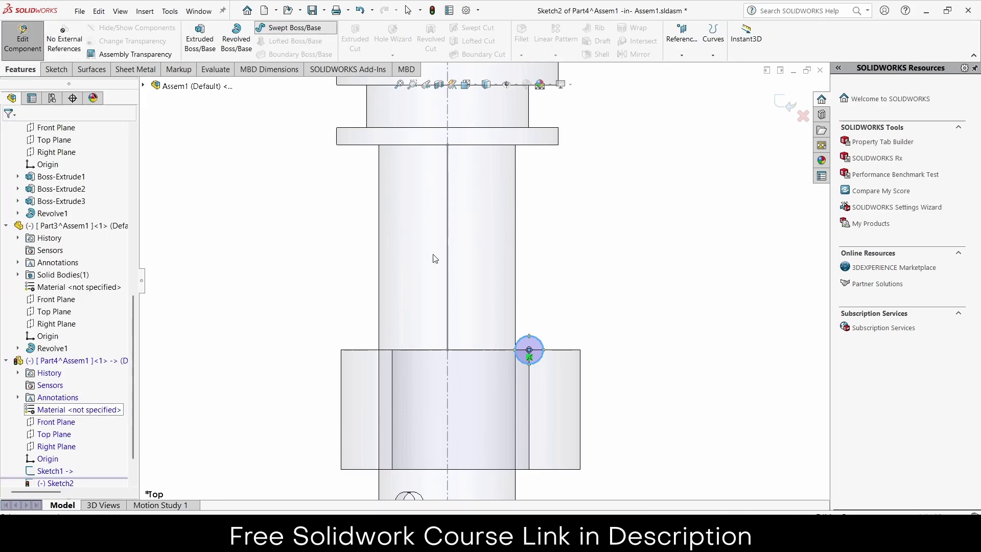
left_click(449, 260)
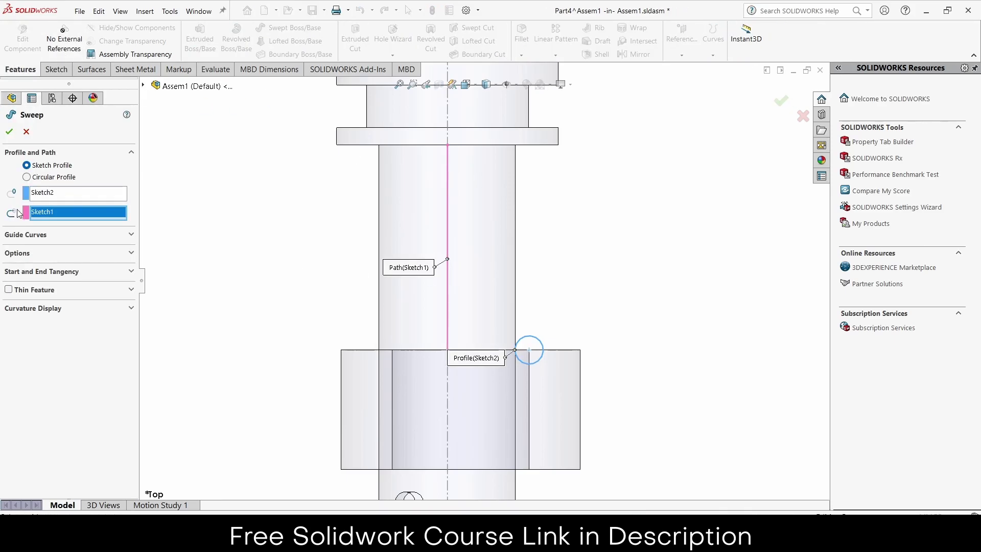
Set the sweep's profile twist to a specified value of 5 revolutions
left_click(72, 238)
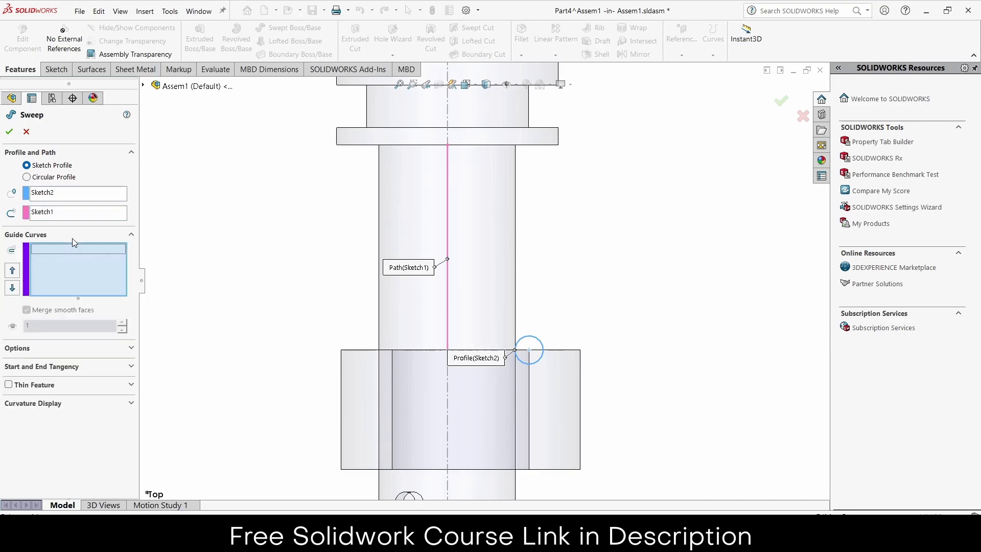
left_click(70, 355)
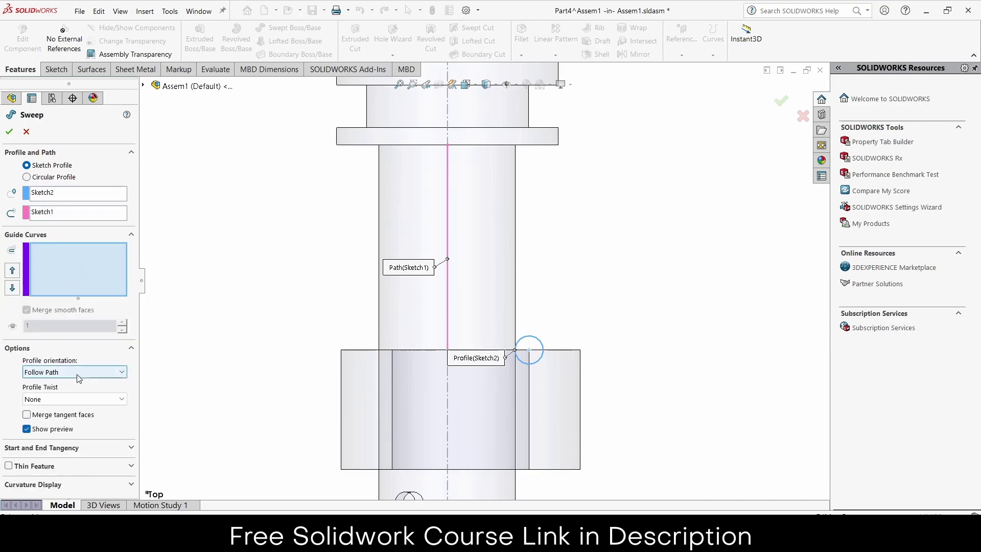
left_click(79, 377)
left_click(41, 384)
left_click(74, 399)
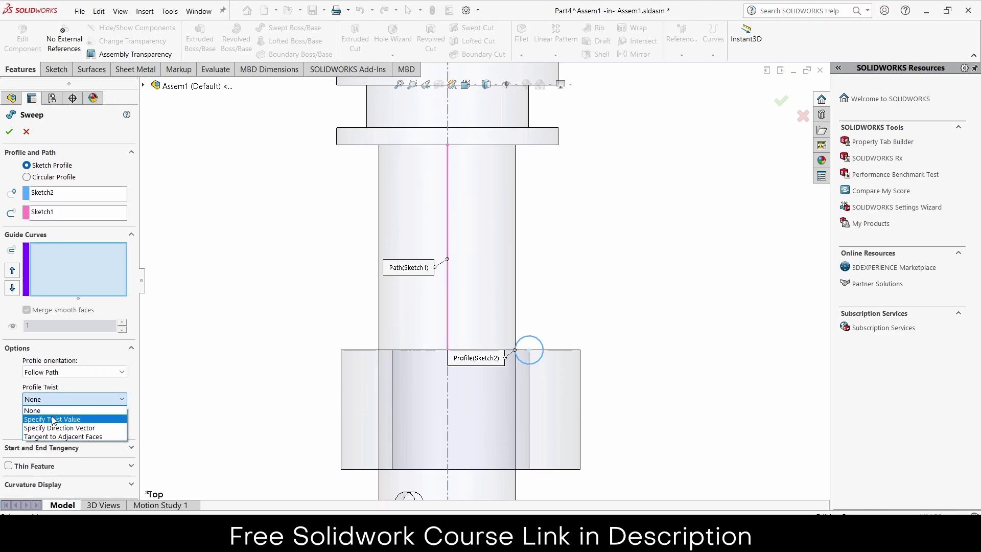
left_click(59, 418)
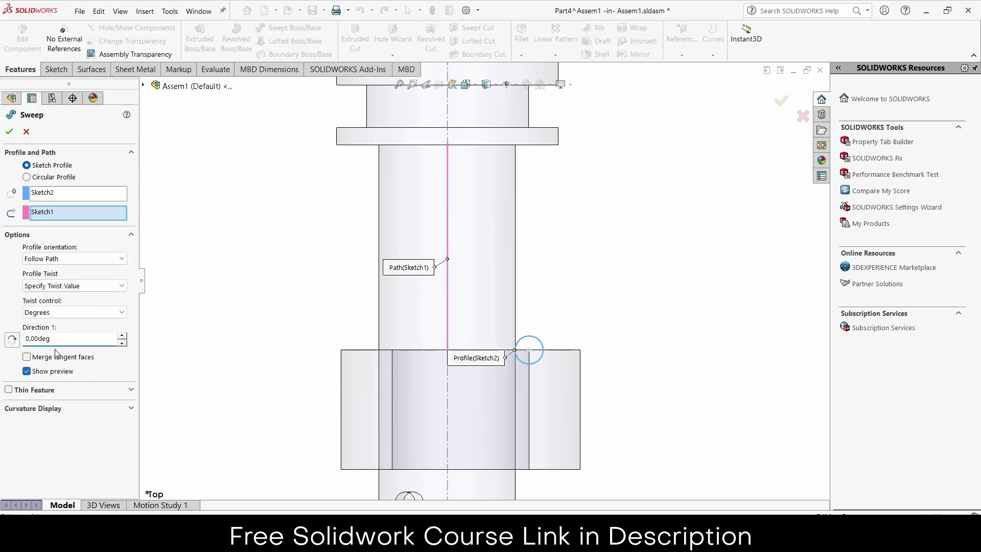
left_click(79, 319)
left_click(81, 339)
key("Return")
Accept the sweep to create the spring coil and return to the assembly
scroll(536, 263, "up", 2)
scroll(536, 263, "up", 2)
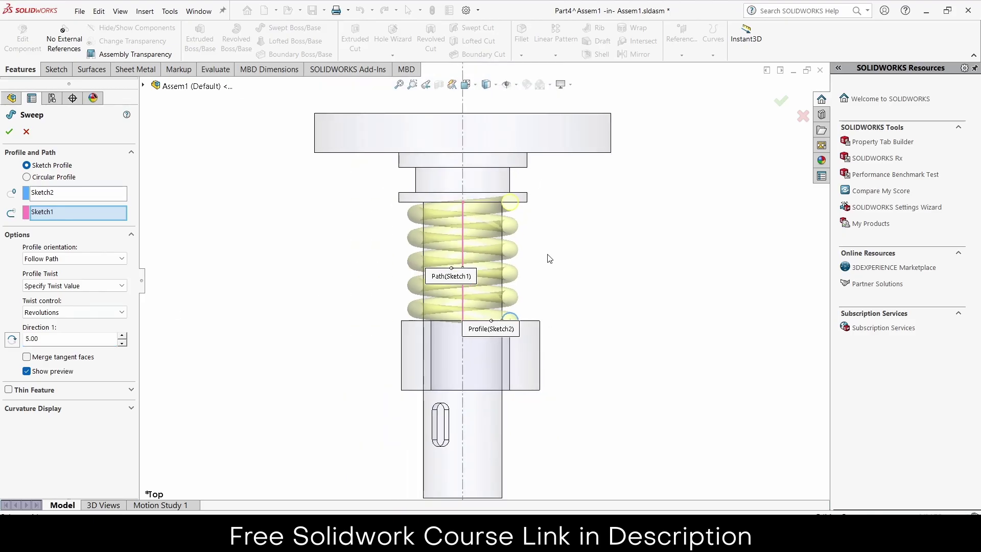
mouse_move(535, 263)
middle_mouse_down()
mouse_move(563, 214)
mouse_move(458, 200)
middle_mouse_up()
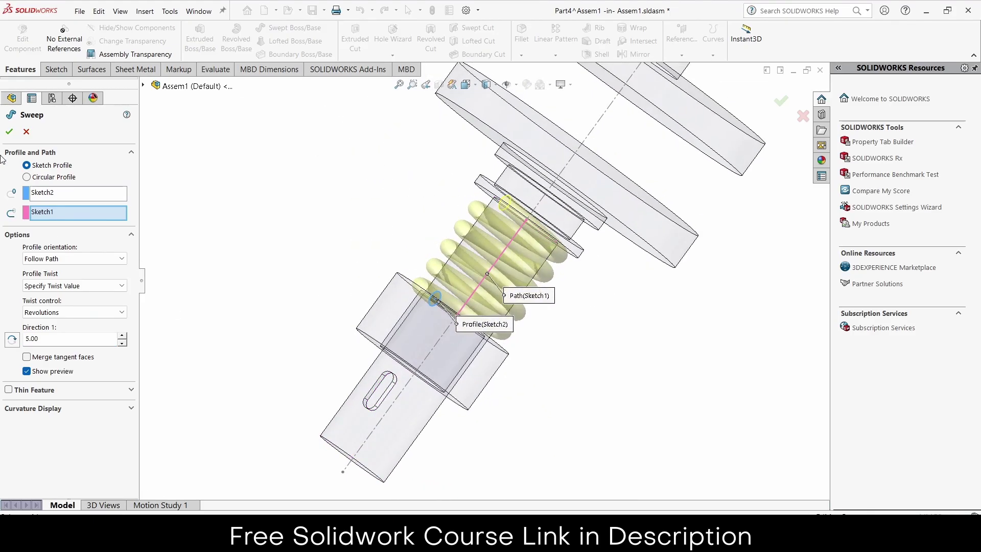
left_click(8, 132)
scroll(601, 274, "up", 2)
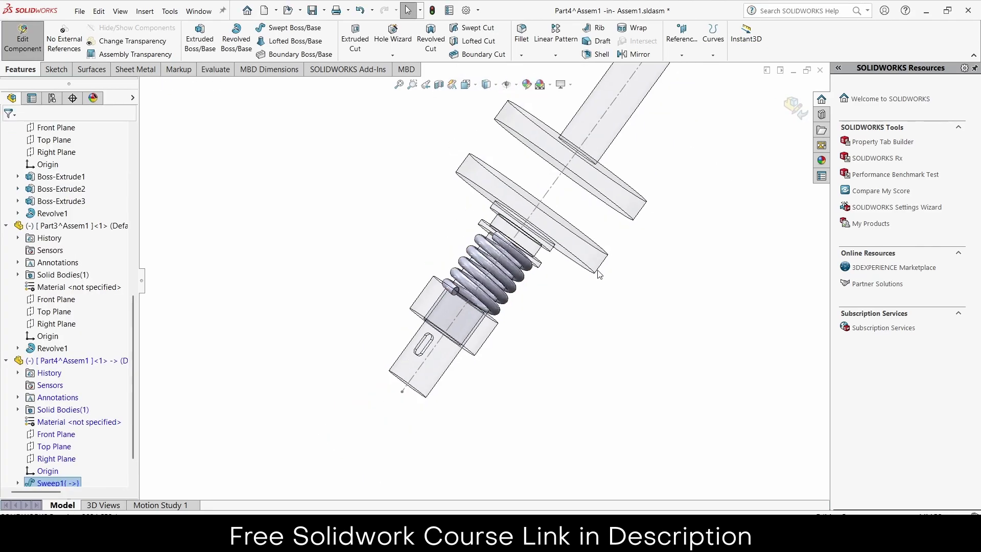
scroll(667, 181, "up", 1)
left_click(790, 110)
Try sliding the left disc along the shaft, then undo the move and deselect it
mouse_move(528, 302)
middle_mouse_down()
mouse_move(519, 201)
mouse_move(541, 214)
middle_mouse_up()
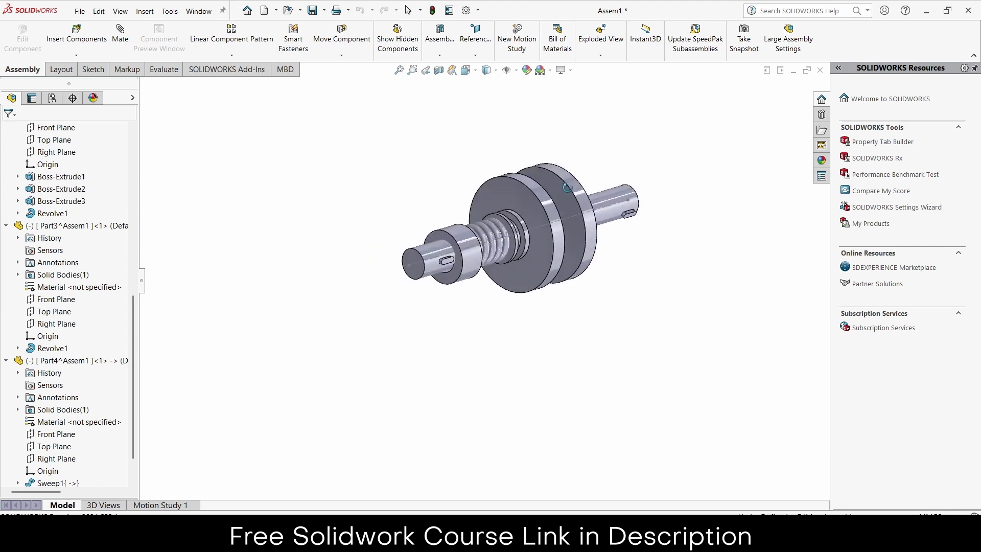
scroll(541, 217, "down", 3)
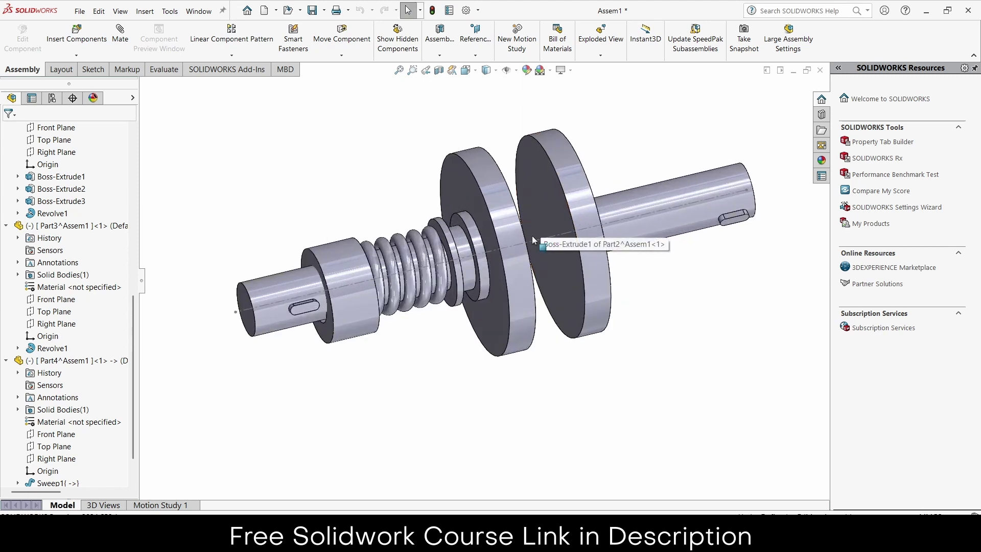
left_click(506, 220)
left_click_drag(506, 220, 525, 216)
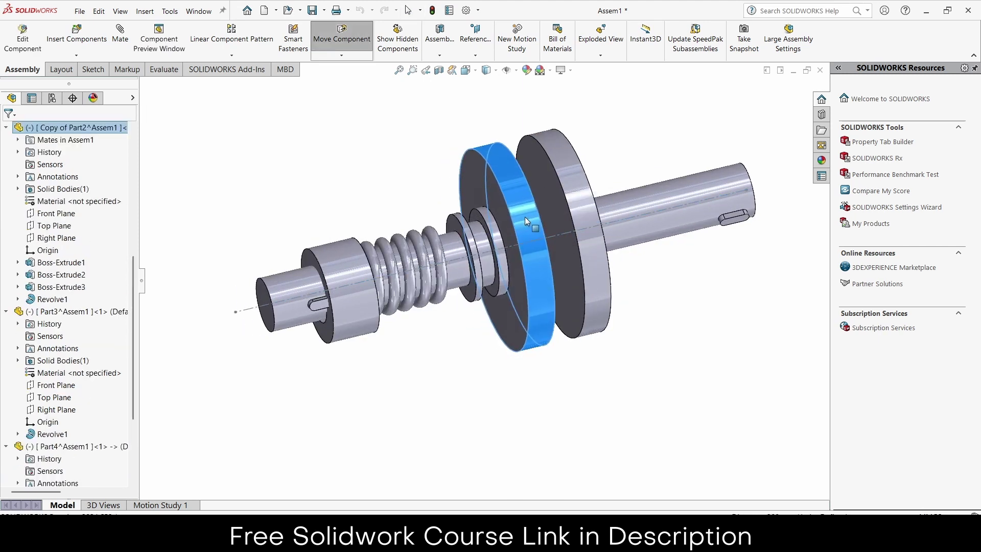
left_click(433, 10)
left_click(398, 172)
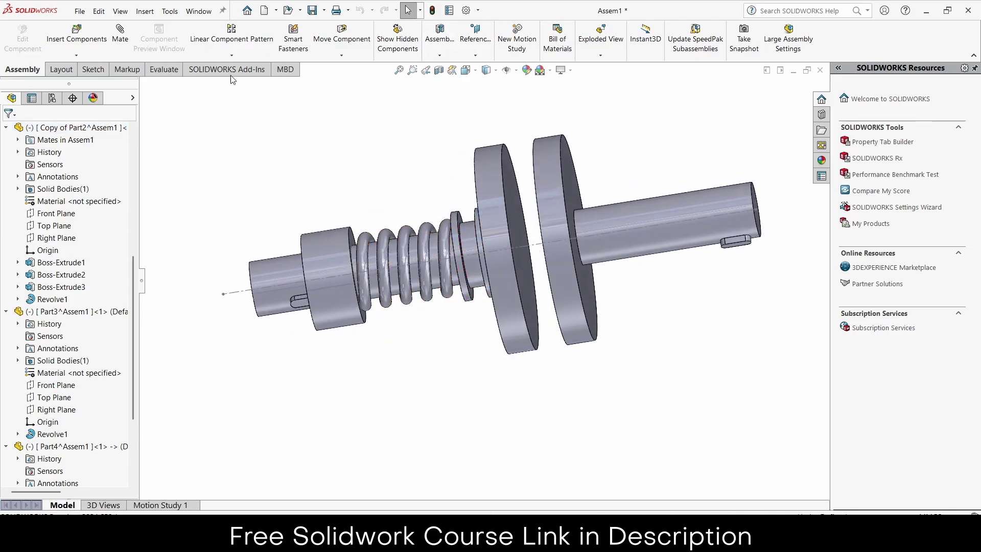
Mate the collar's cylindrical face concentric with Sketch1's axis line, then rebuild
left_click(120, 45)
left_click(327, 256)
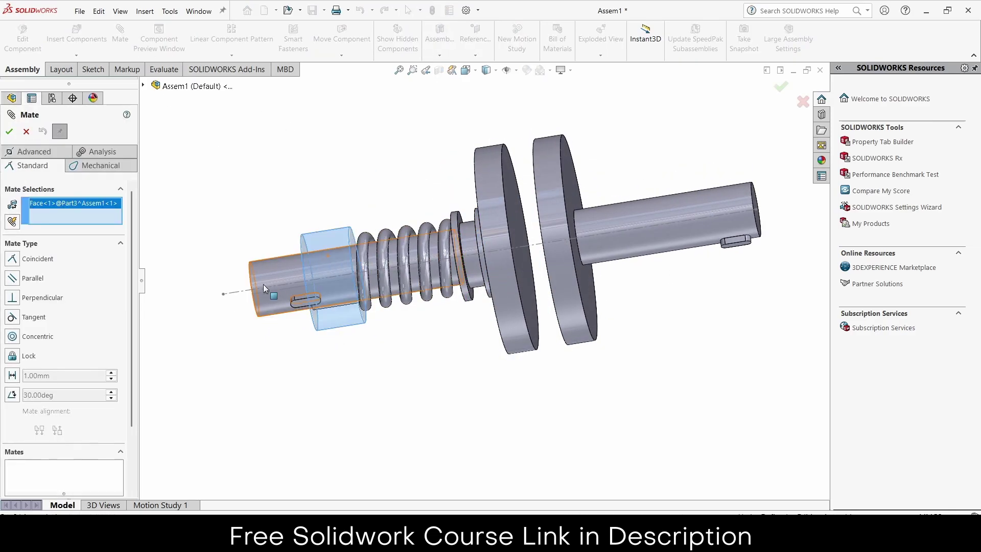
left_click(239, 293)
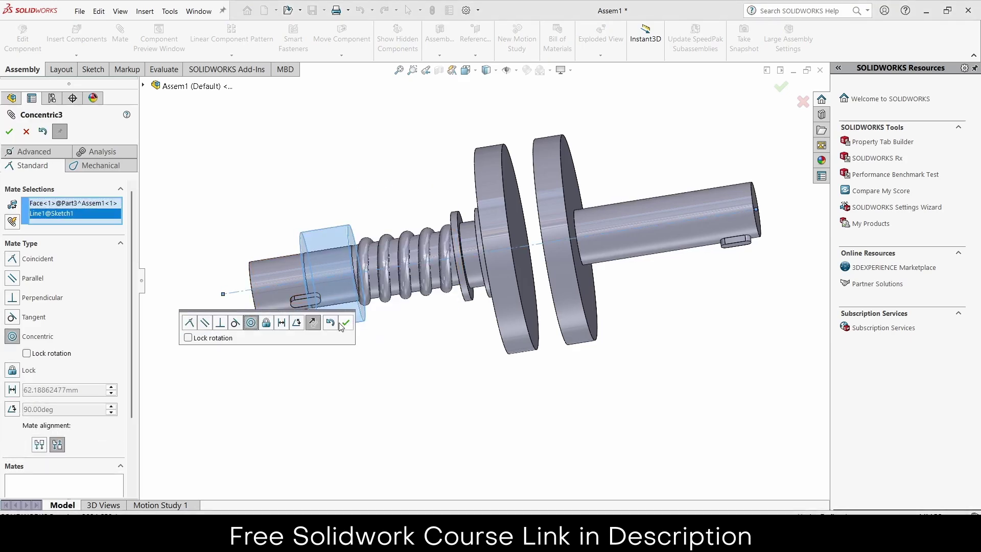
left_click(330, 322)
middle_click_drag(420, 336, 446, 267)
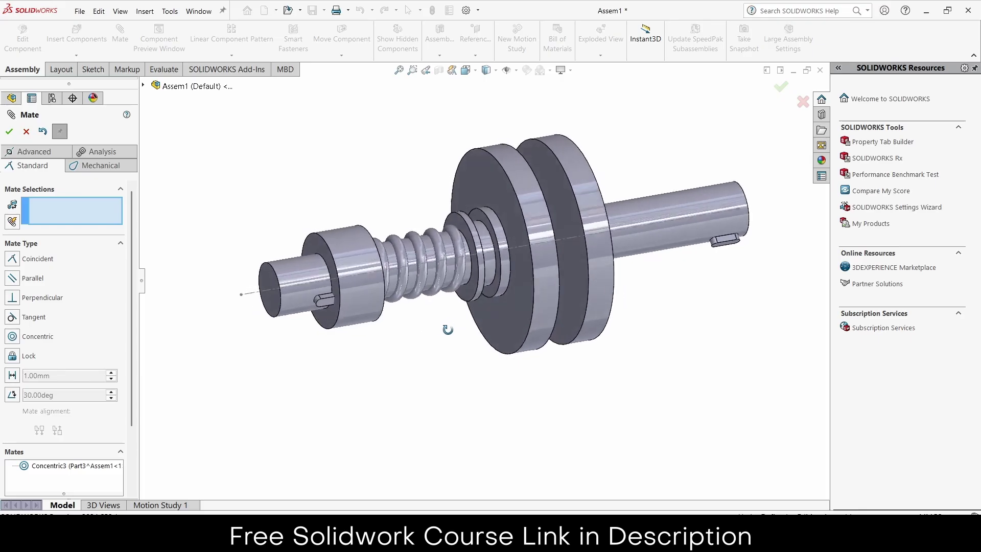
scroll(357, 278, "down", 3)
left_click_drag(284, 286, 254, 287)
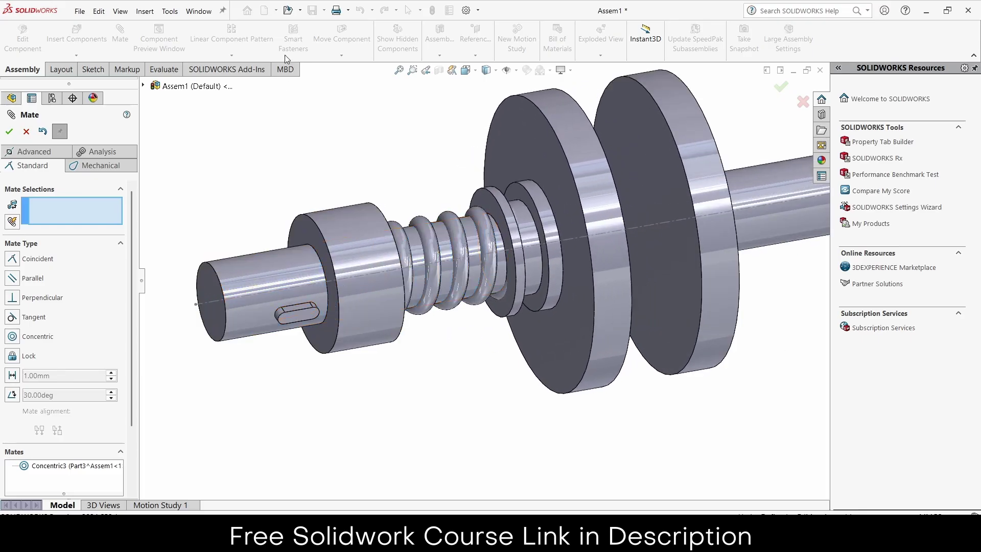
left_click(27, 132)
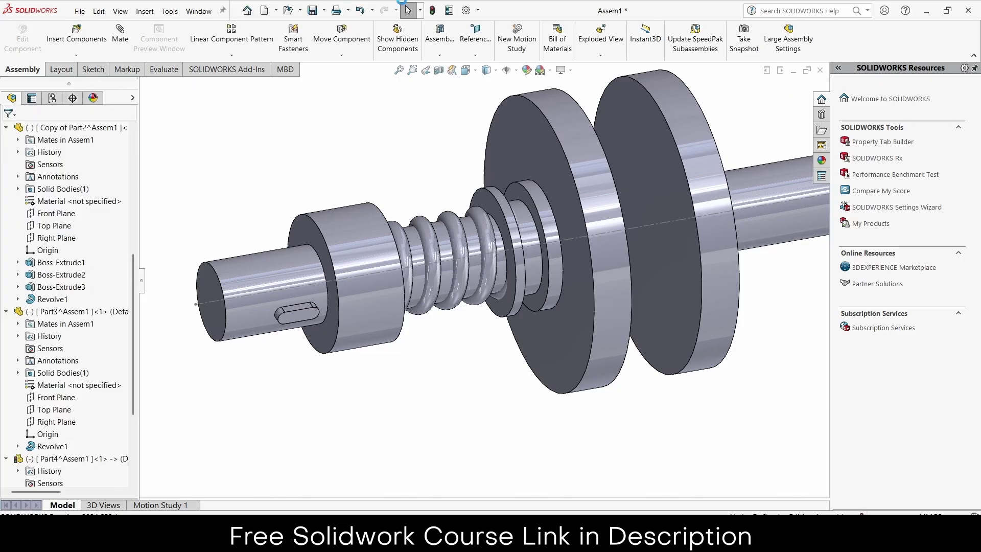
left_click(433, 11)
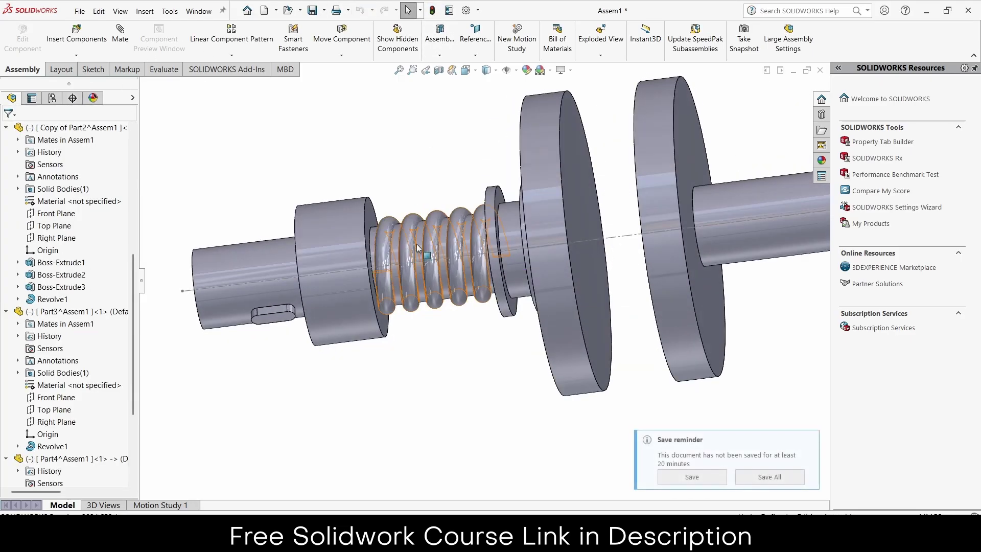
Edit the spring part in place and open the sweep's profile sketch
left_click(417, 248)
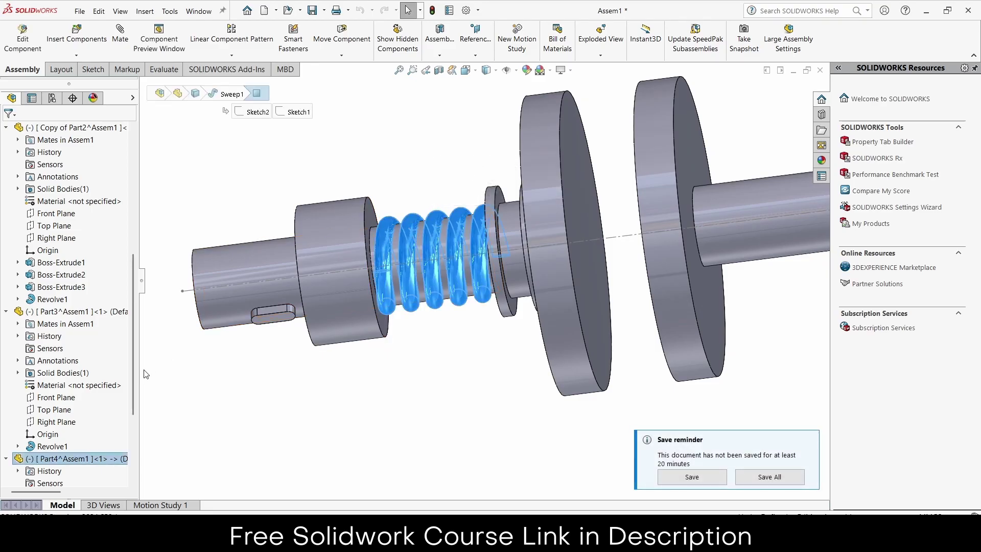
left_click(20, 31)
left_click(587, 195)
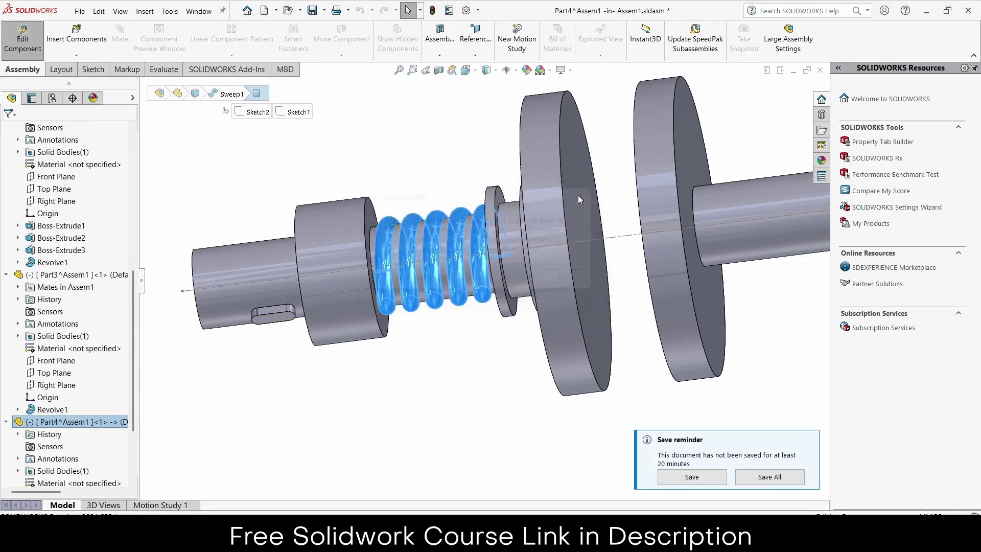
scroll(77, 435, "down", 2)
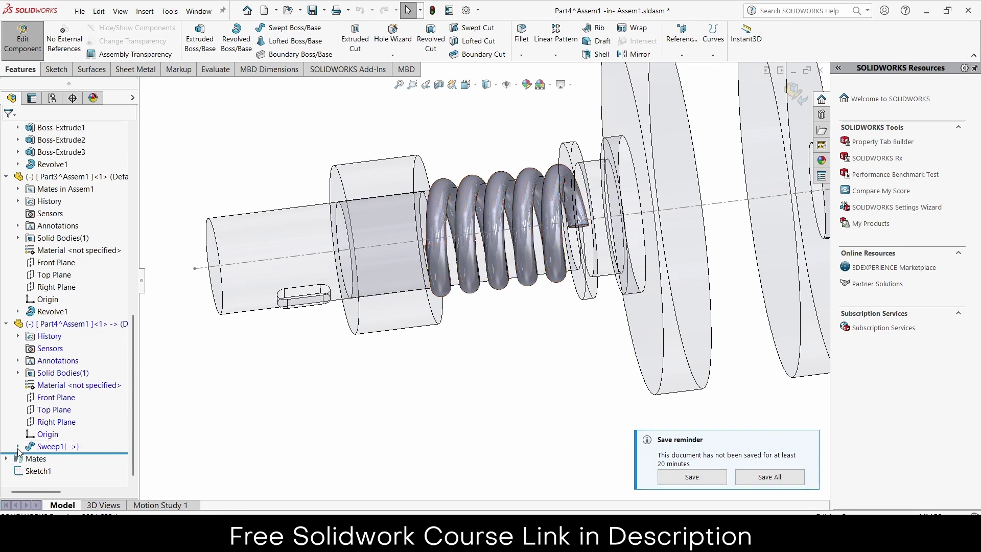
left_click(18, 446)
left_click(57, 458)
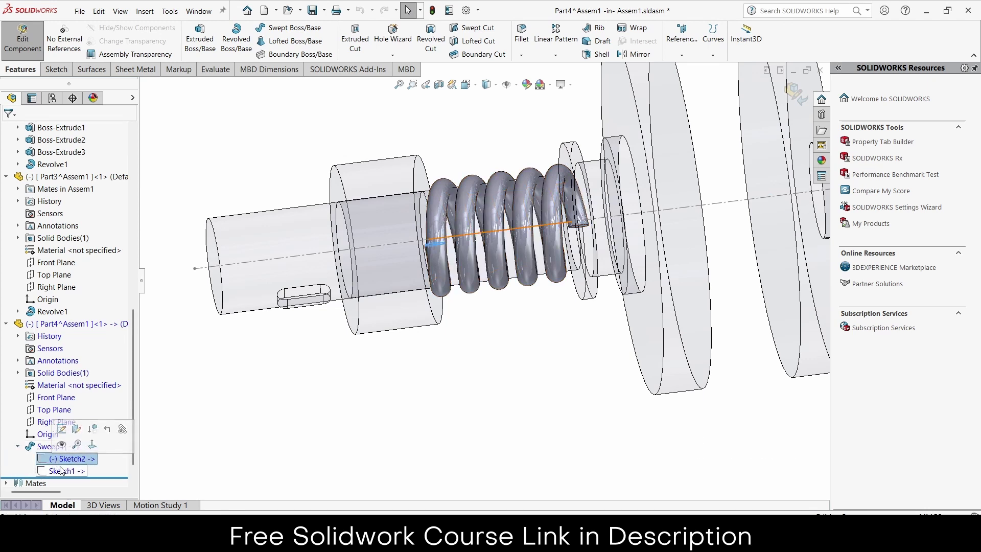
left_click(61, 470)
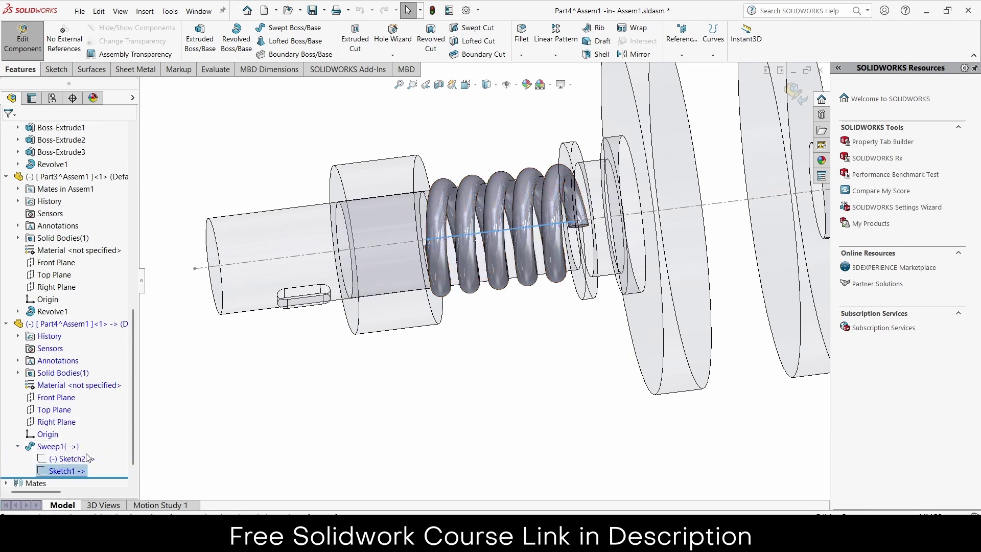
left_click(84, 459)
left_click(93, 429)
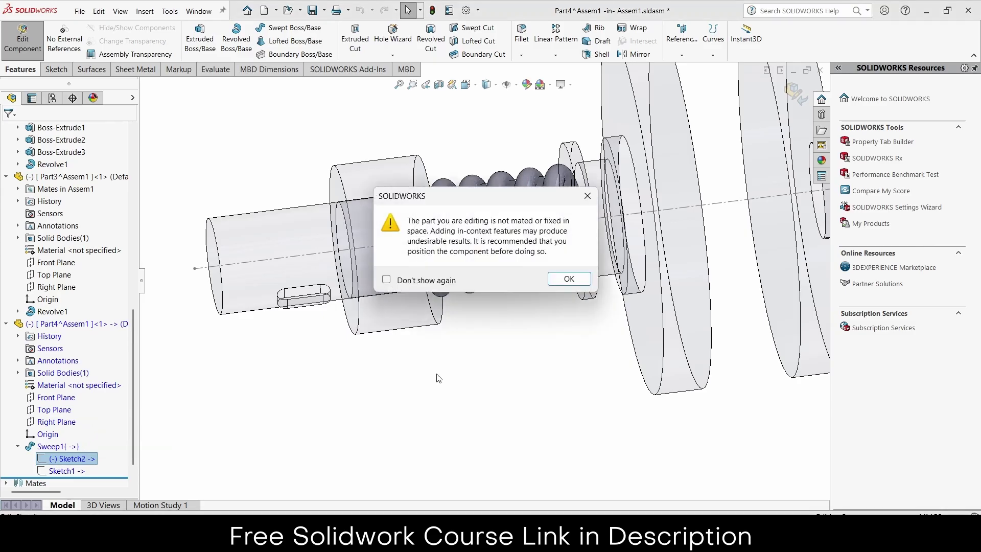
left_click(568, 280)
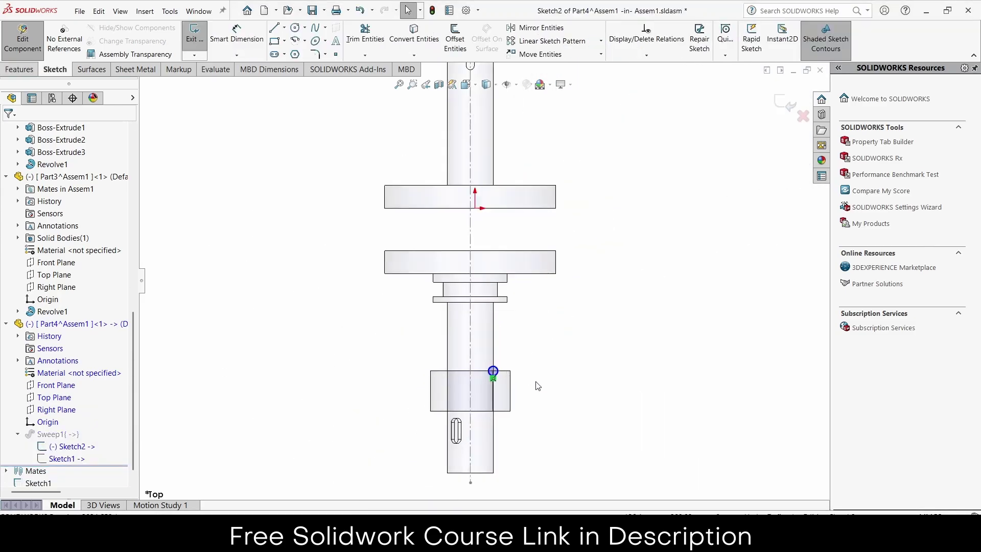
Drag the profile circle's centre further out from the shaft axis
scroll(462, 368, "down", 2)
scroll(470, 351, "down", 2)
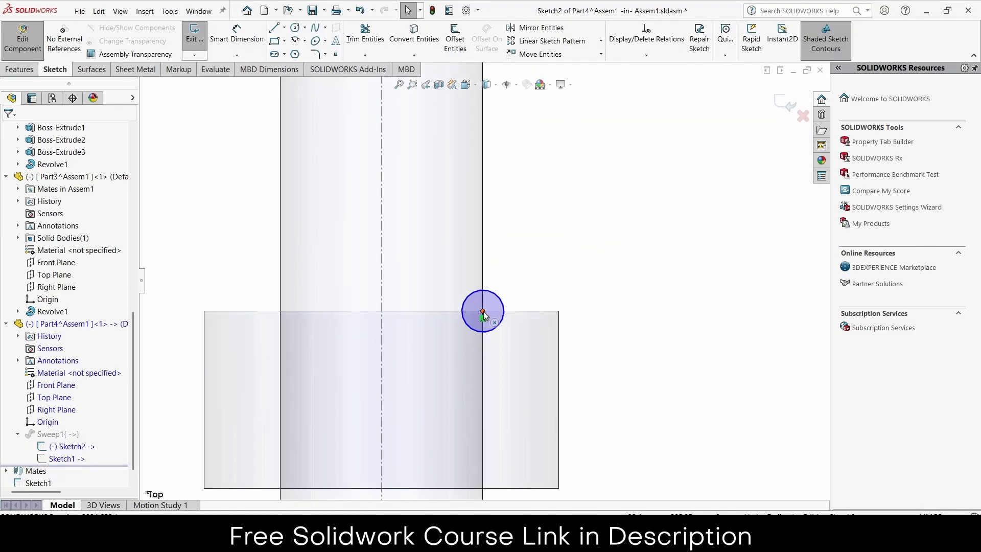
left_click(483, 313)
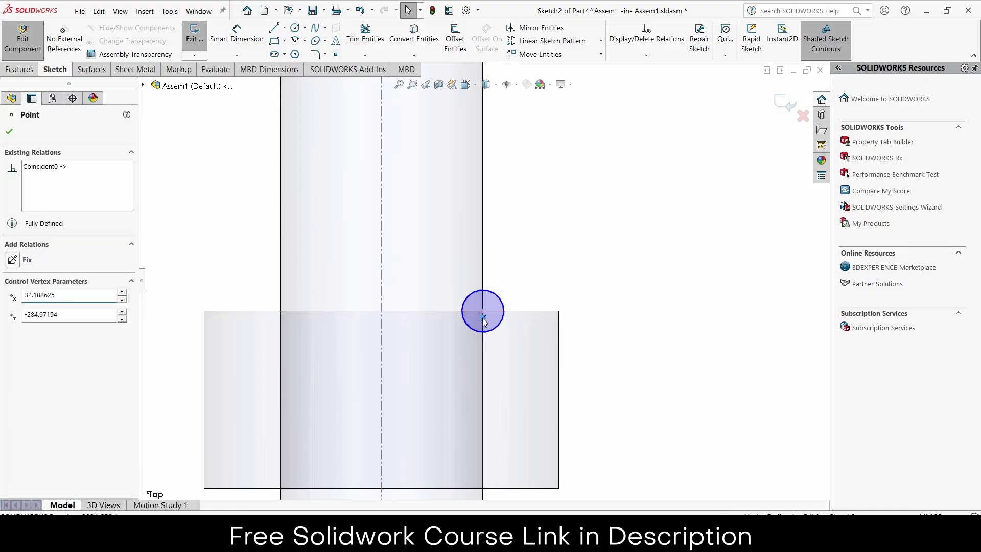
left_click_drag(483, 311, 512, 310)
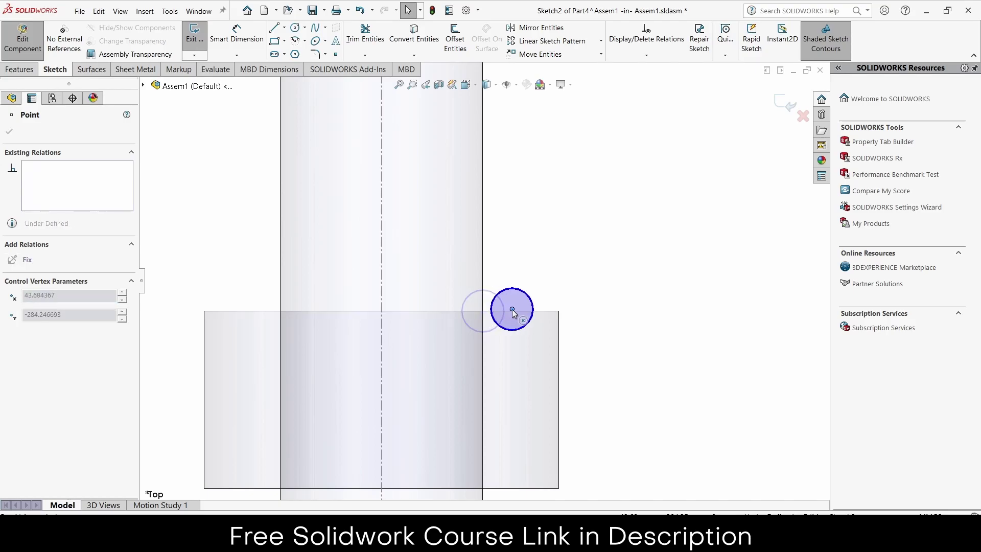
Dimension the profile circle to a 15 mm diameter
left_click(237, 33)
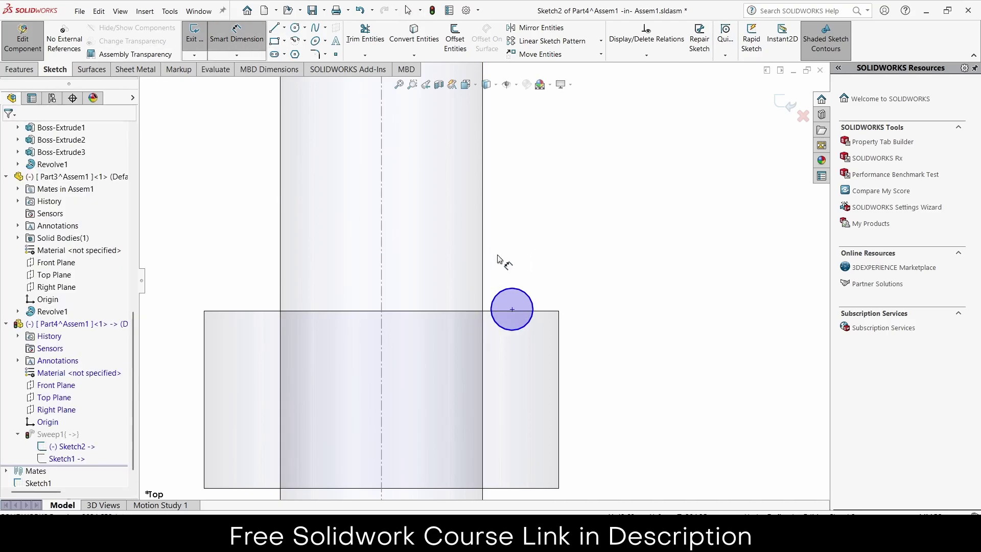
left_click(522, 292)
left_click(629, 257)
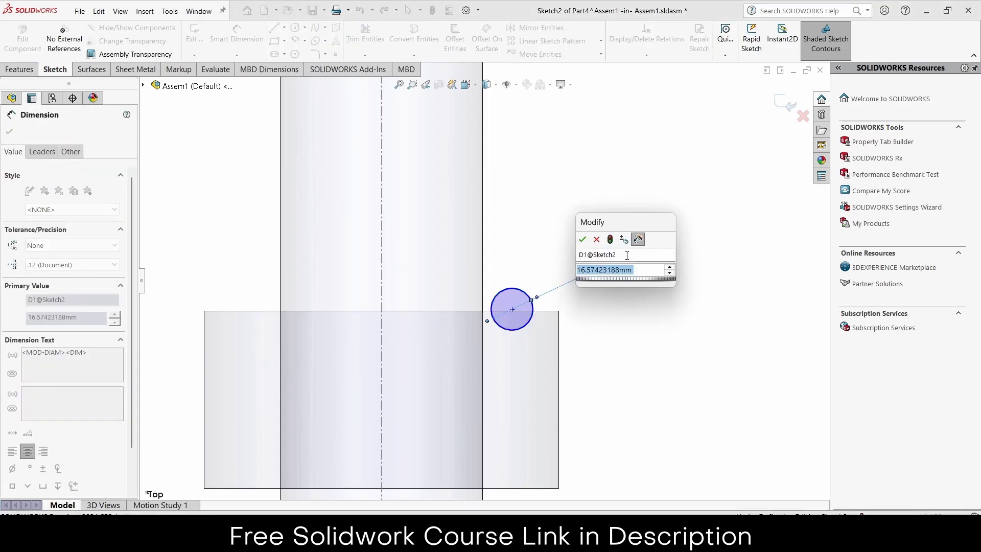
type("15")
key("Return")
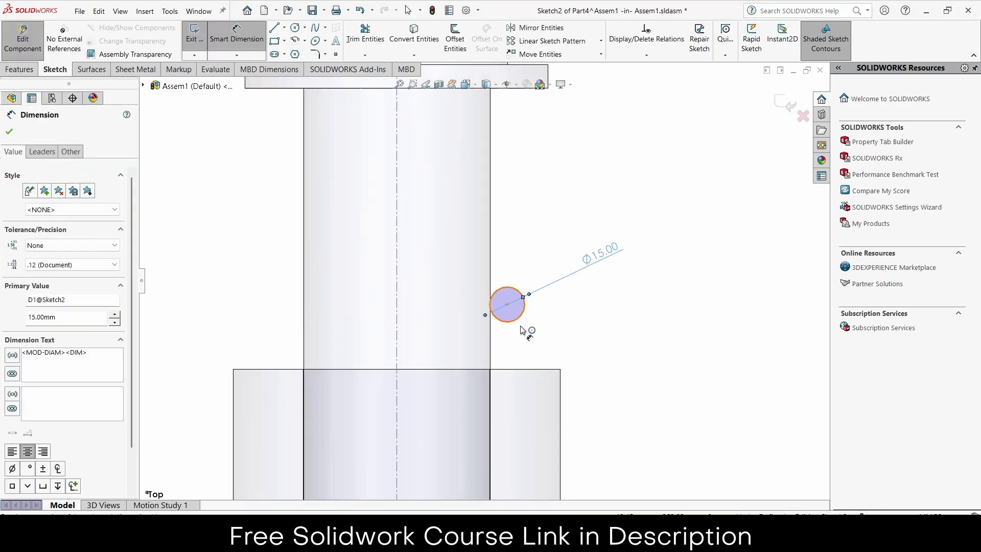
scroll(511, 307, "up", 3)
scroll(491, 286, "up", 4)
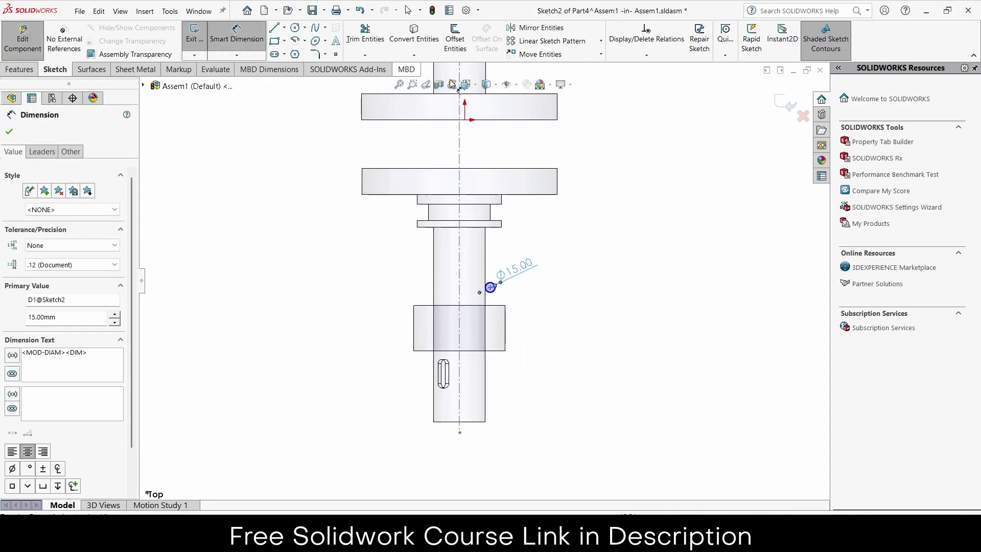
key("Escape")
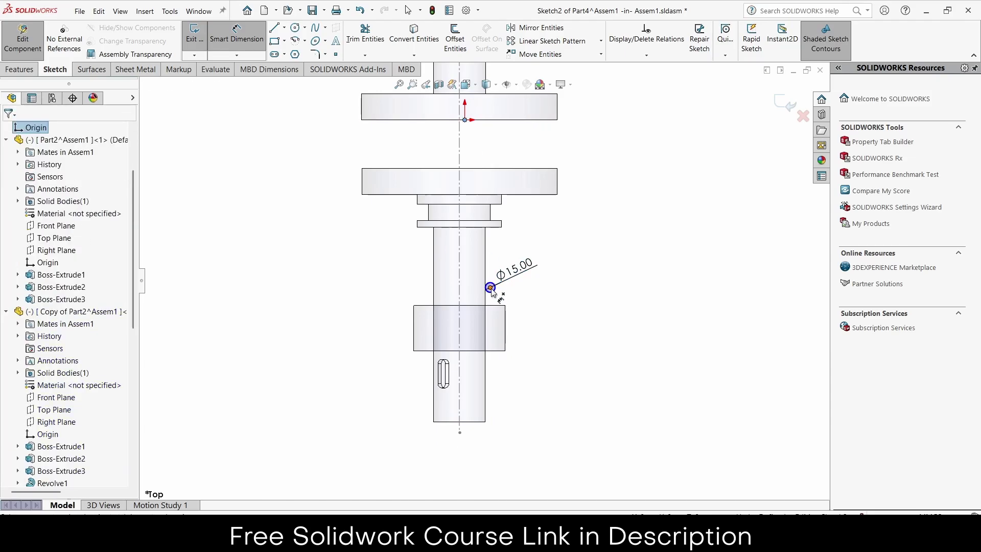
Dimension the circle centre 280 mm from the origin and exit the sketch
left_click(491, 288)
left_click(463, 120)
left_click(424, 241)
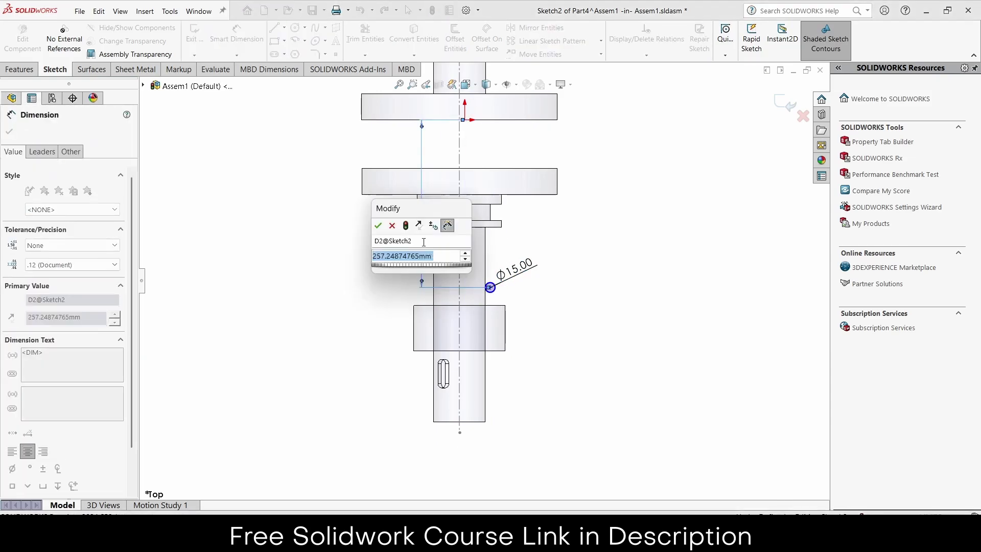
type("280")
key("Return")
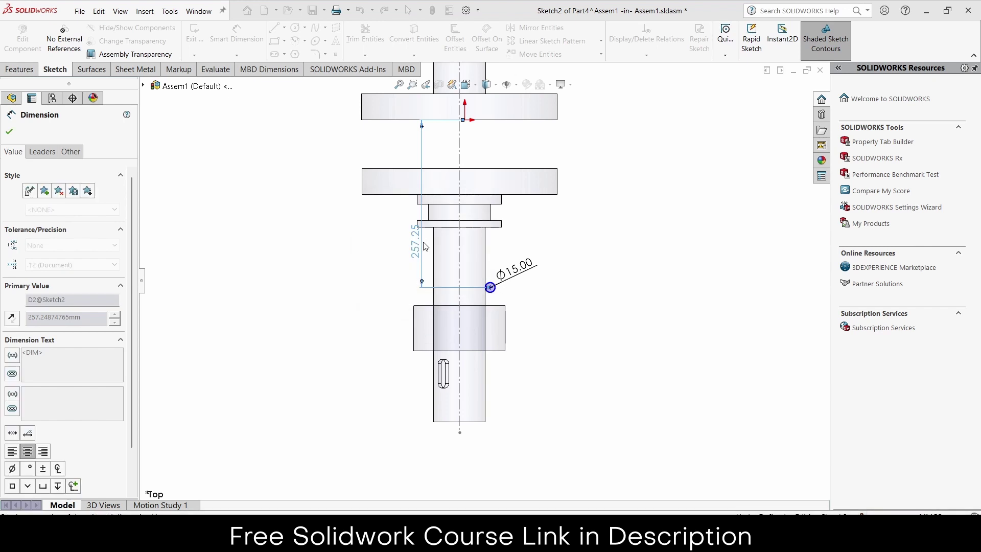
scroll(495, 301, "down", 2)
scroll(503, 307, "down", 2)
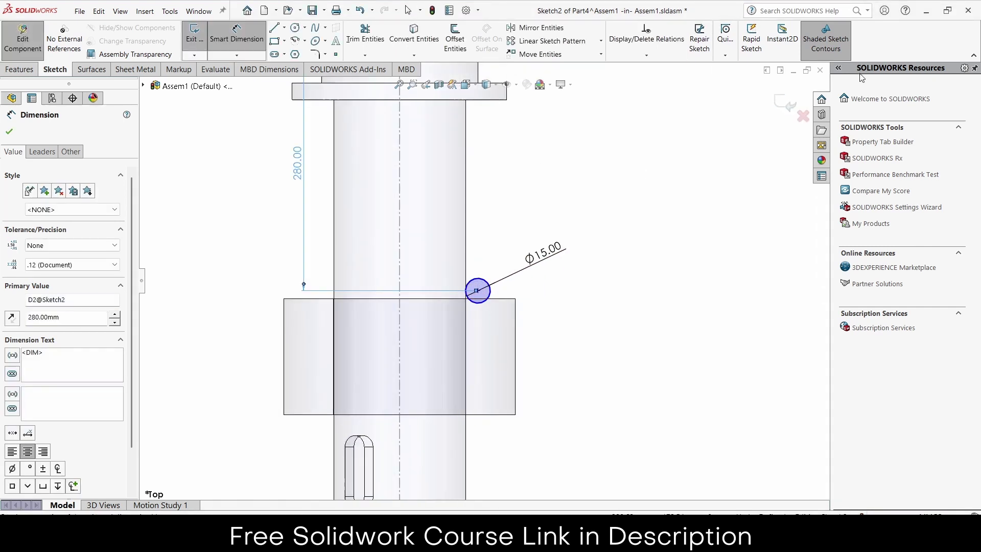
left_click(783, 103)
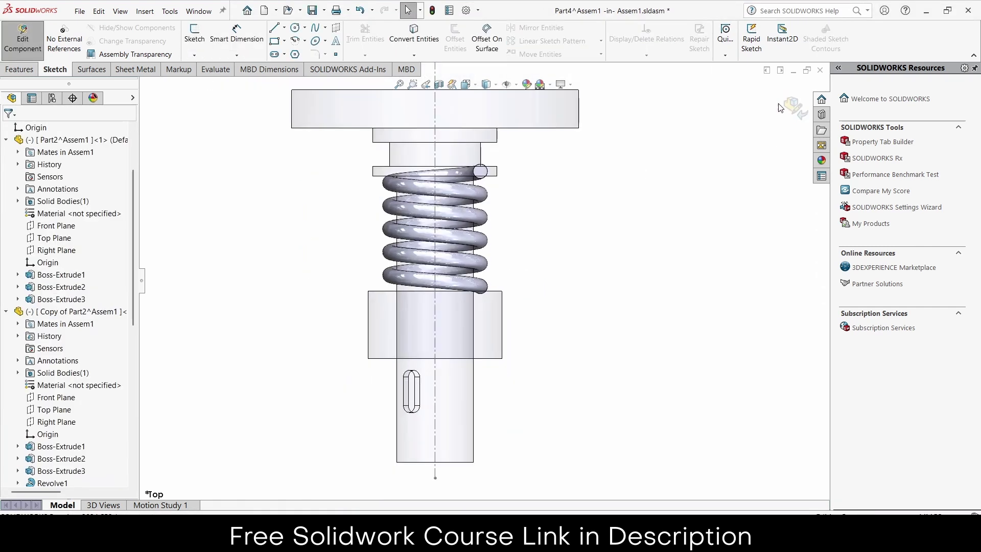
Back in the assembly, mate the copied shaft's cylindrical face concentric with Line1
left_click(792, 105)
mouse_move(716, 190)
middle_mouse_down()
mouse_move(559, 193)
mouse_move(460, 212)
mouse_move(496, 189)
middle_mouse_up()
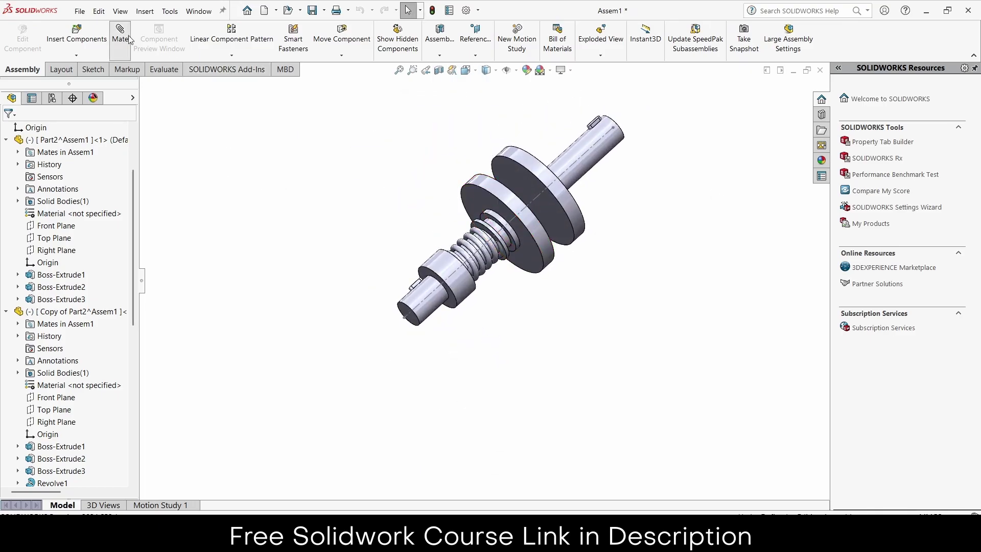
left_click(430, 305)
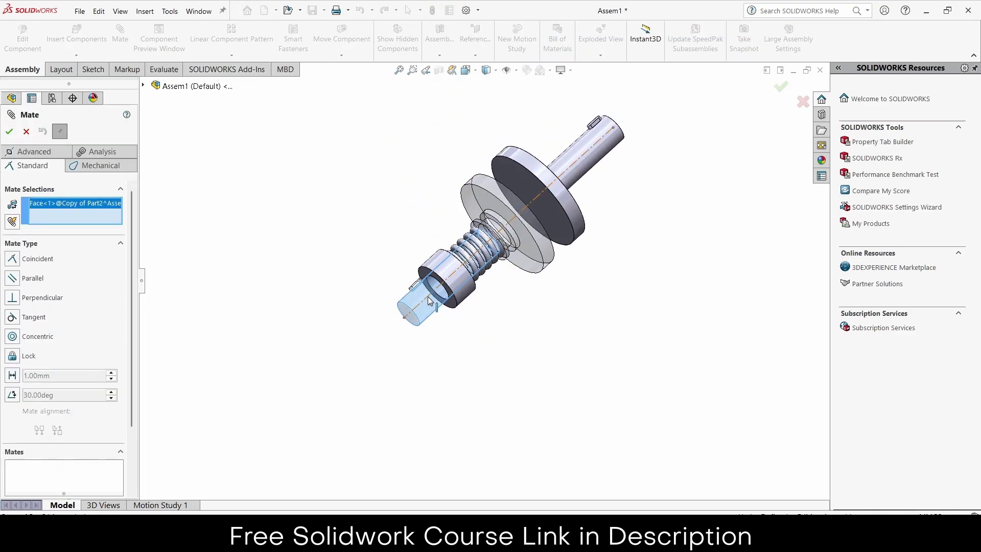
left_click(429, 298)
left_click(505, 316)
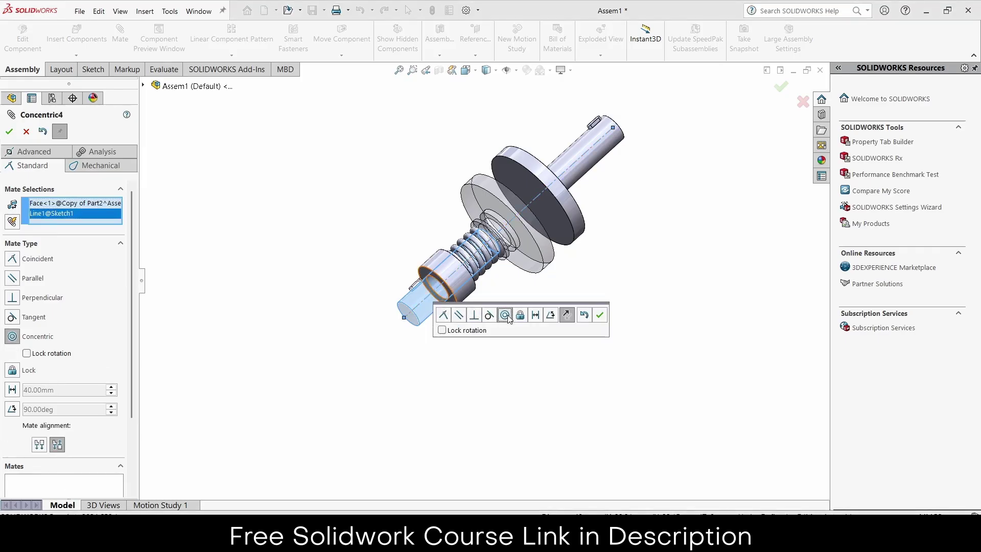
left_click(602, 316)
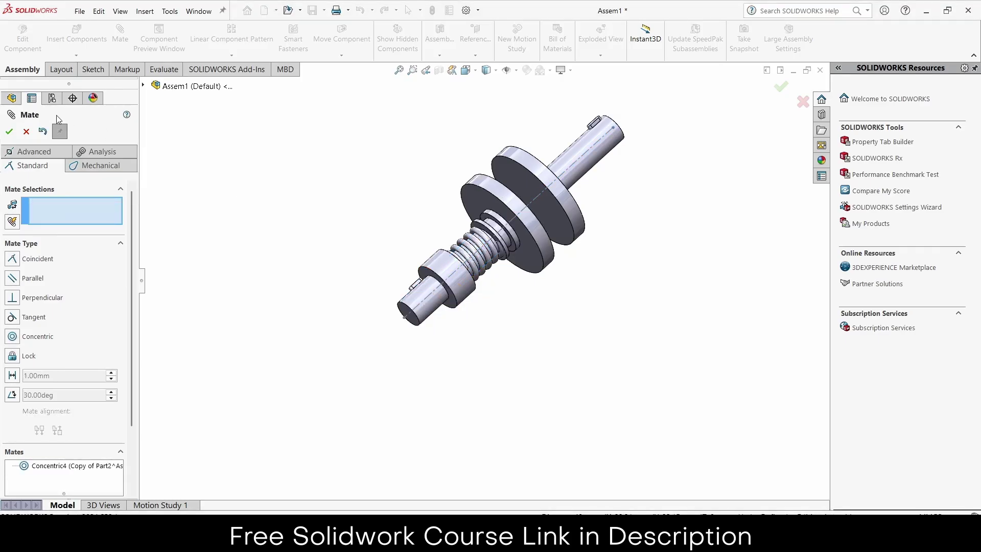
left_click(9, 132)
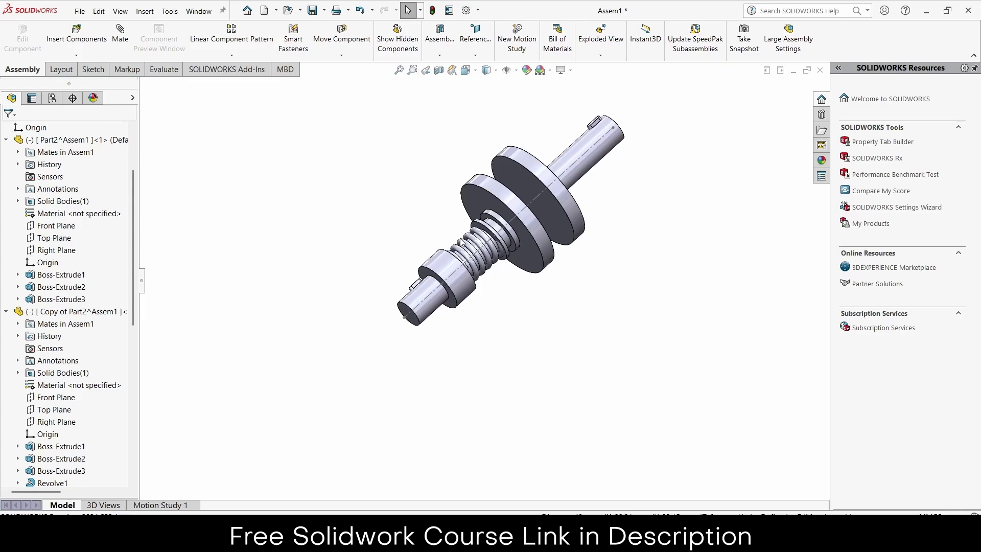
Slide the disk along the shaft and rebuild so the spring regenerates compressed
middle_click_drag(461, 242, 480, 226)
scroll(481, 226, "down", 5)
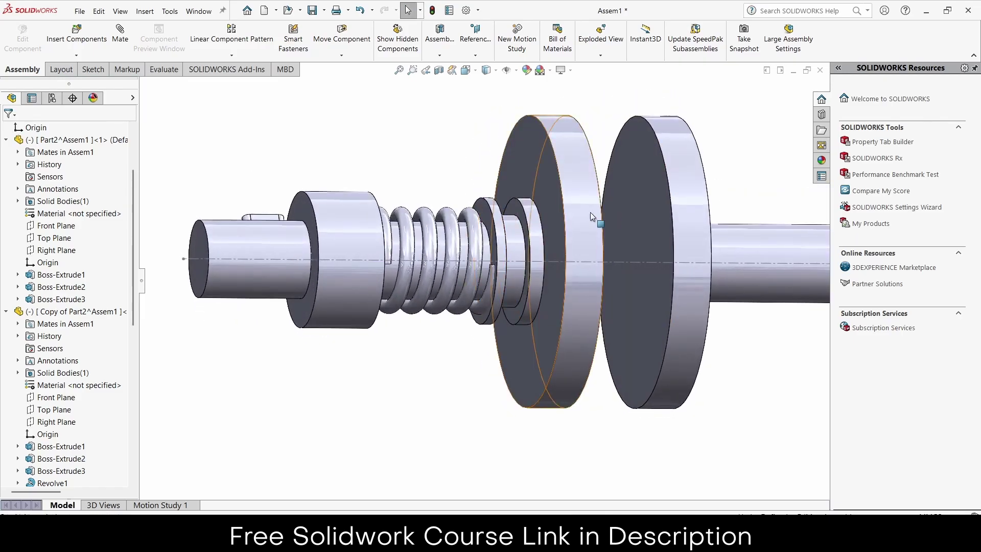
left_click_drag(590, 212, 630, 210)
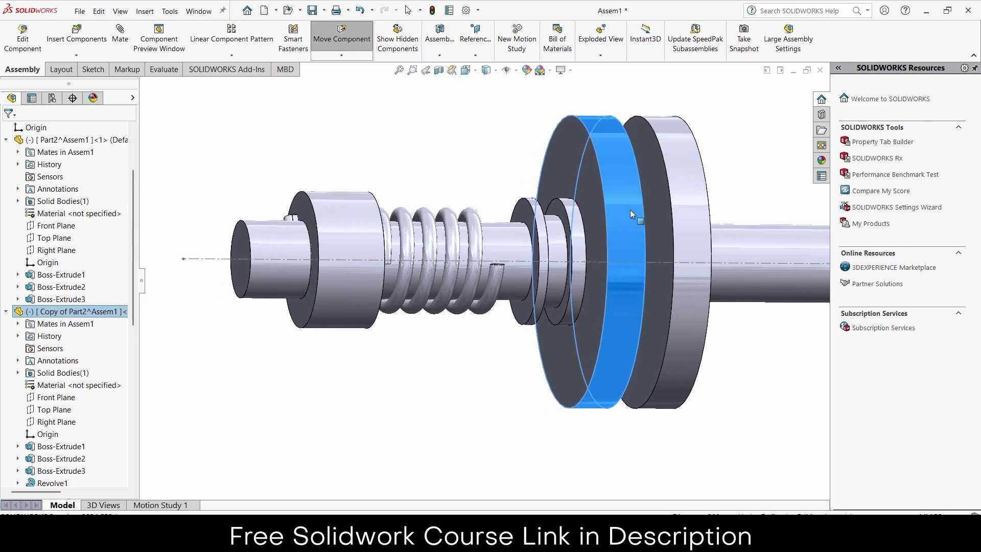
key("Escape")
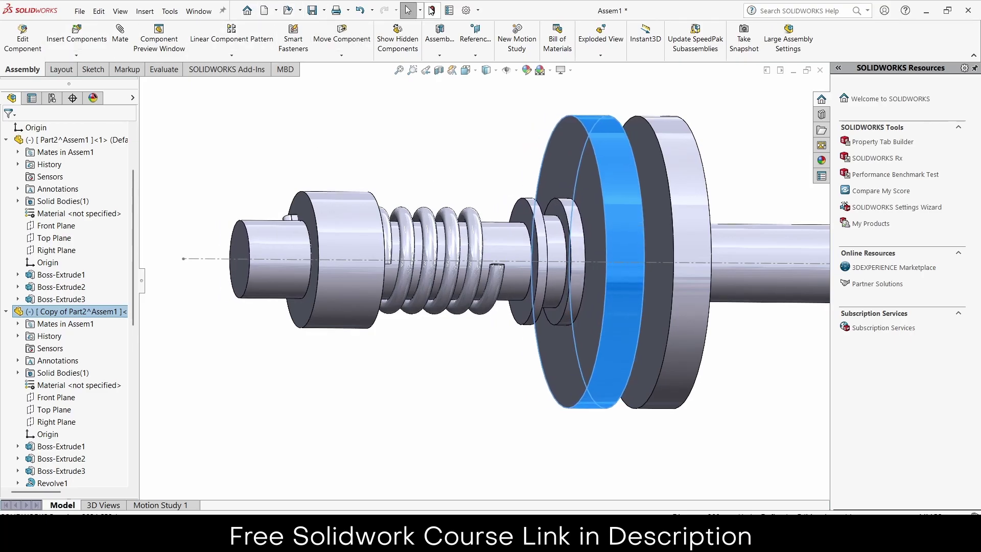
left_click(433, 11)
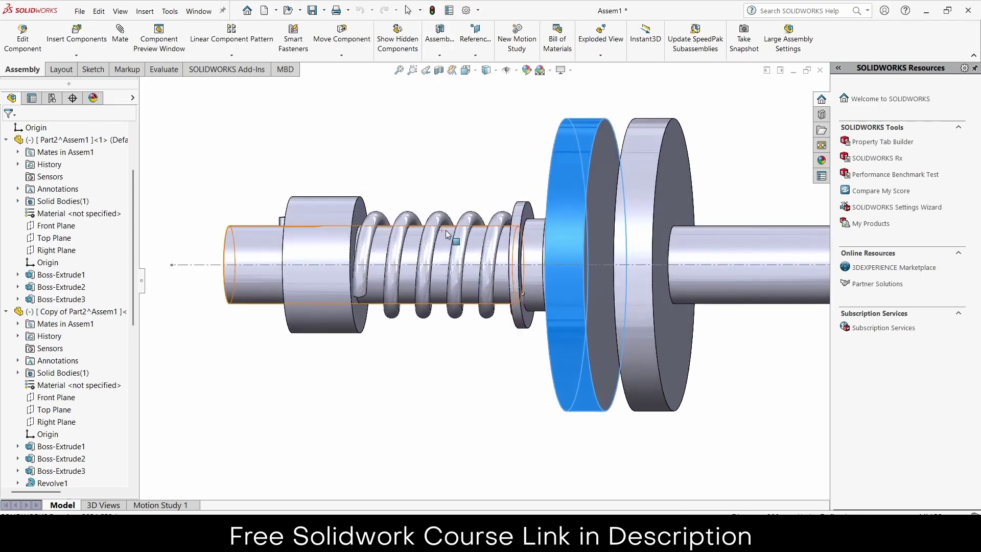
left_click_drag(554, 216, 481, 207)
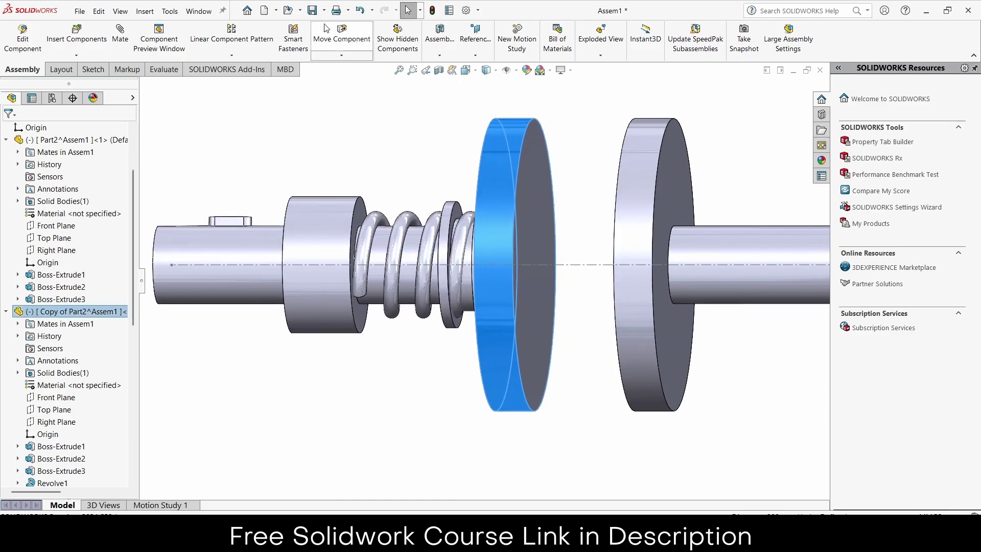
left_click(433, 11)
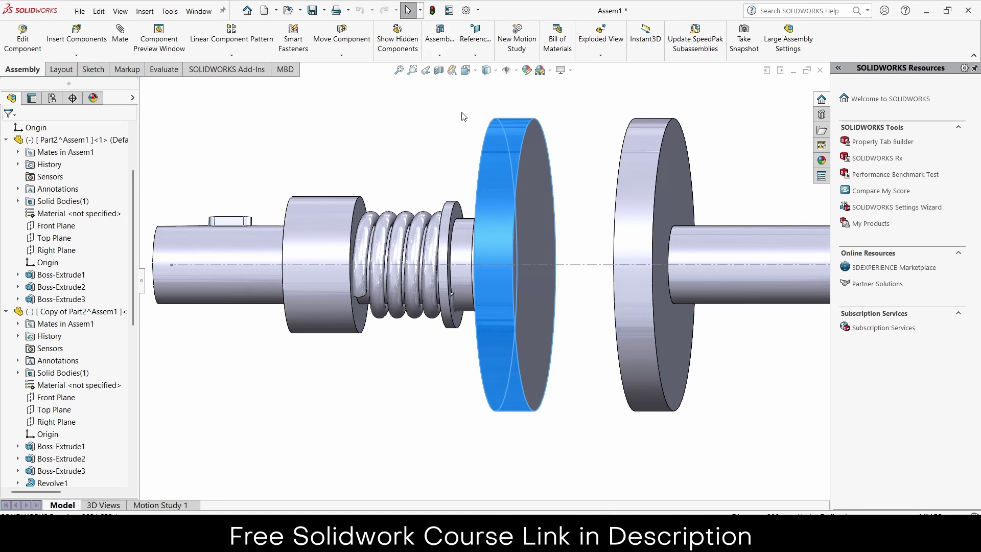
Rotate the right shaft so its keyway sits on top
middle_click_drag(467, 117, 483, 151)
left_click(671, 184)
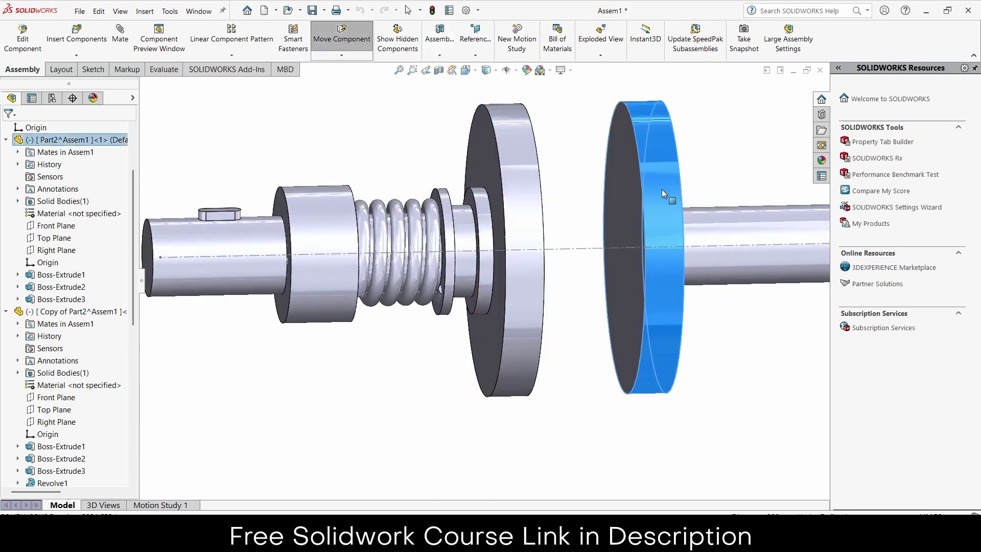
key("f")
mouse_move(660, 244)
left_mouse_down()
mouse_move(668, 264)
mouse_move(620, 255)
left_mouse_up()
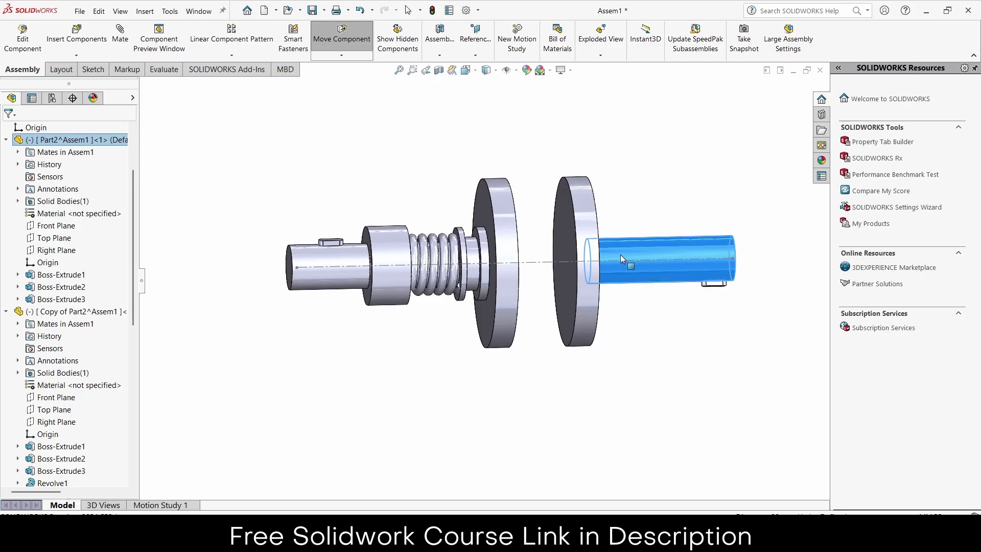
key("Escape")
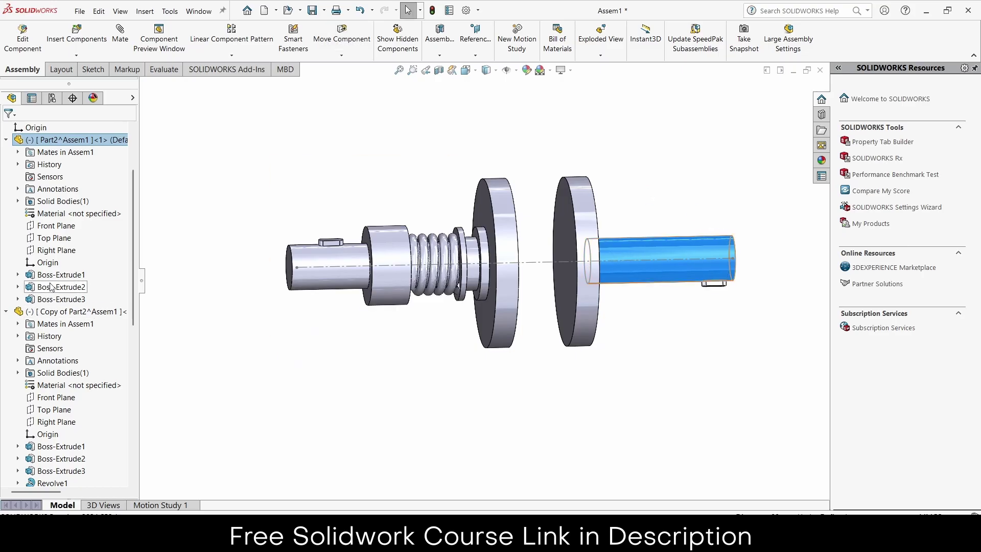
Expand the assembly's mates and open Coincident3 for editing
scroll(81, 225, "up", 3)
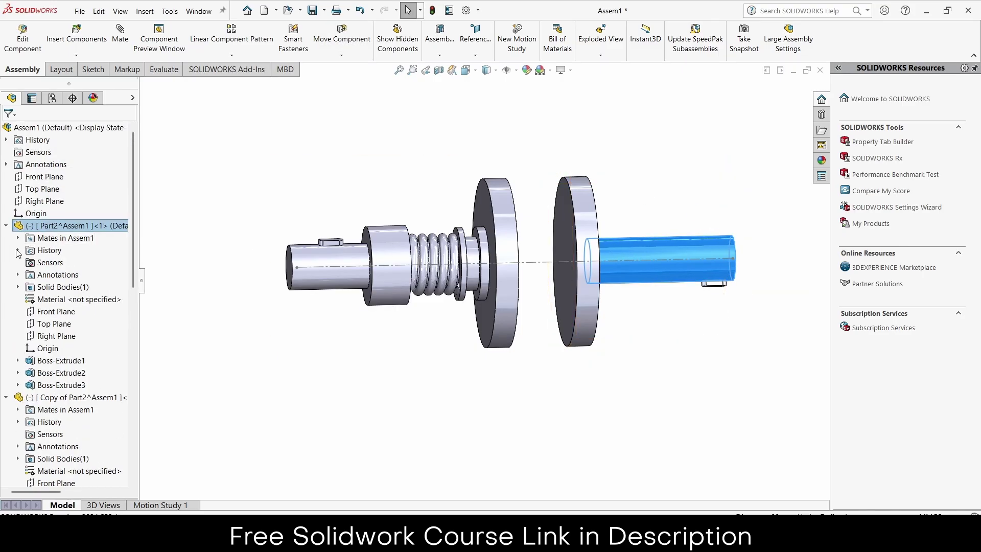
left_click(18, 238)
left_click(71, 262)
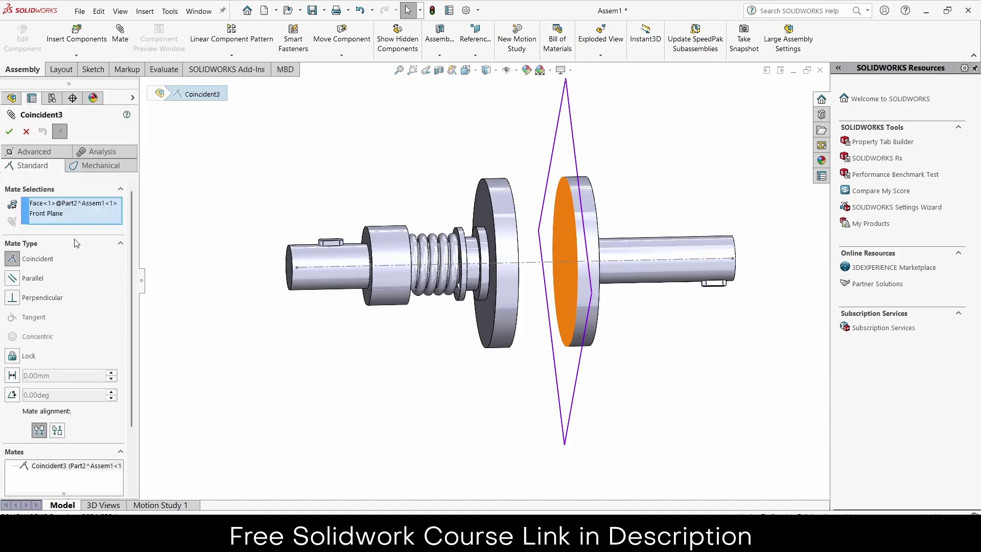
Turn Coincident3 into a flipped Distance mate, stepping it from 10 mm up to 50 mm
left_click(34, 151)
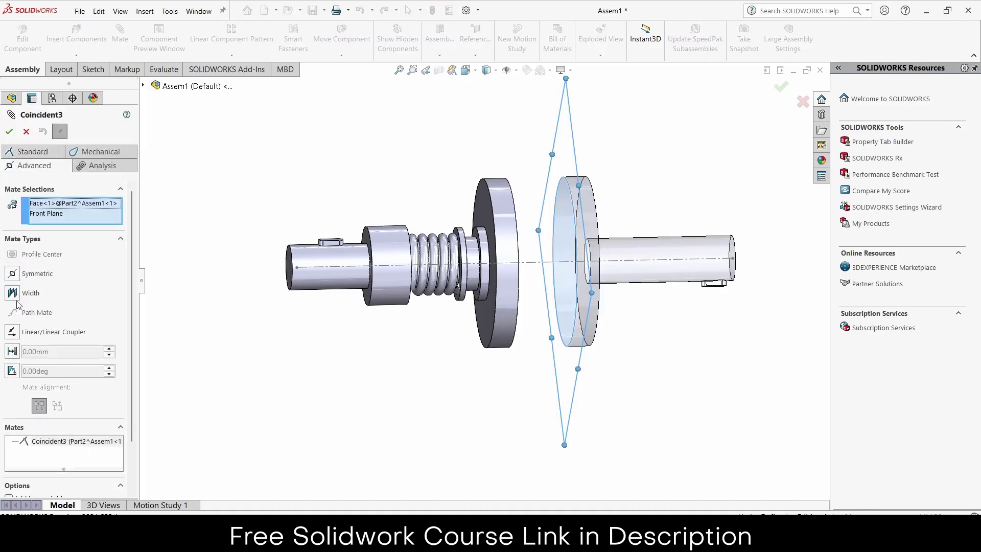
left_click(32, 151)
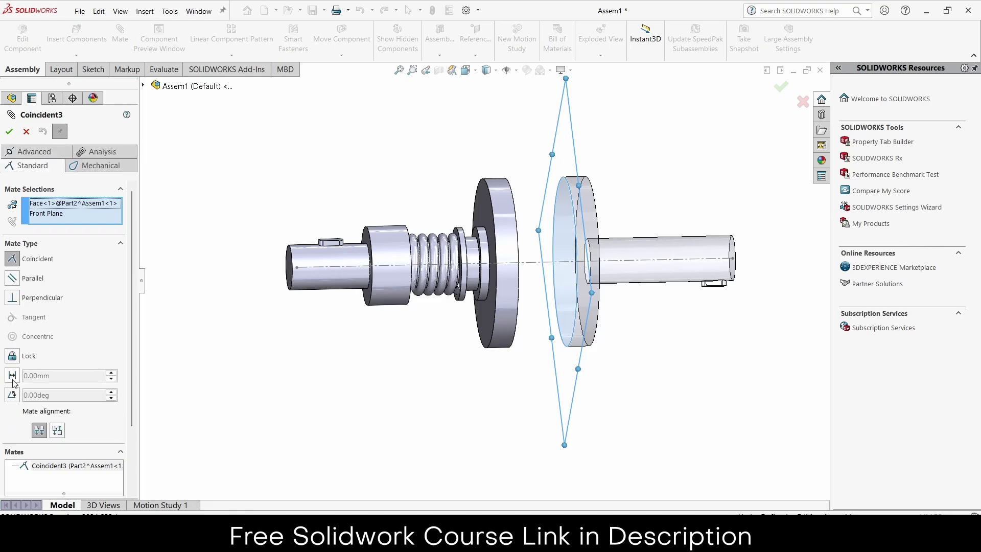
left_click(12, 377)
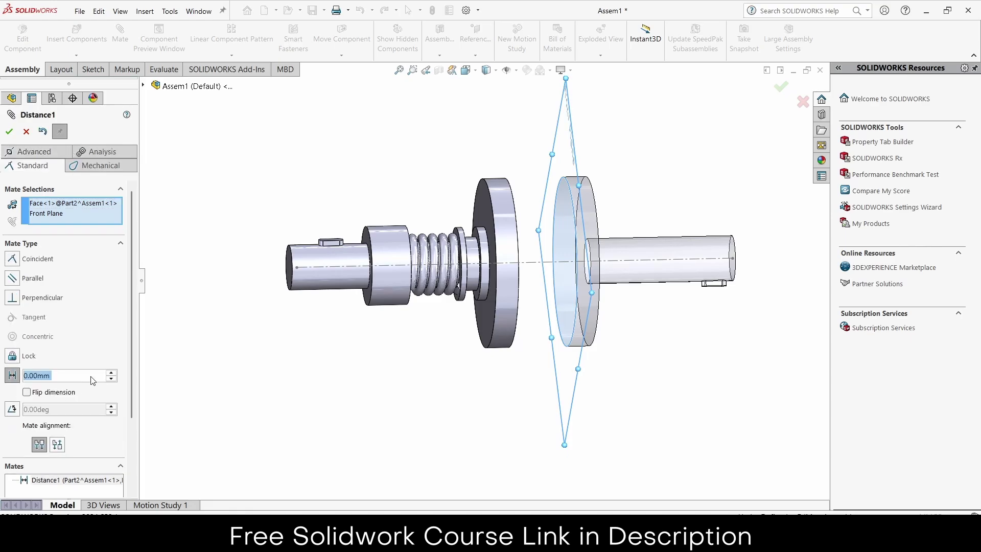
type("10")
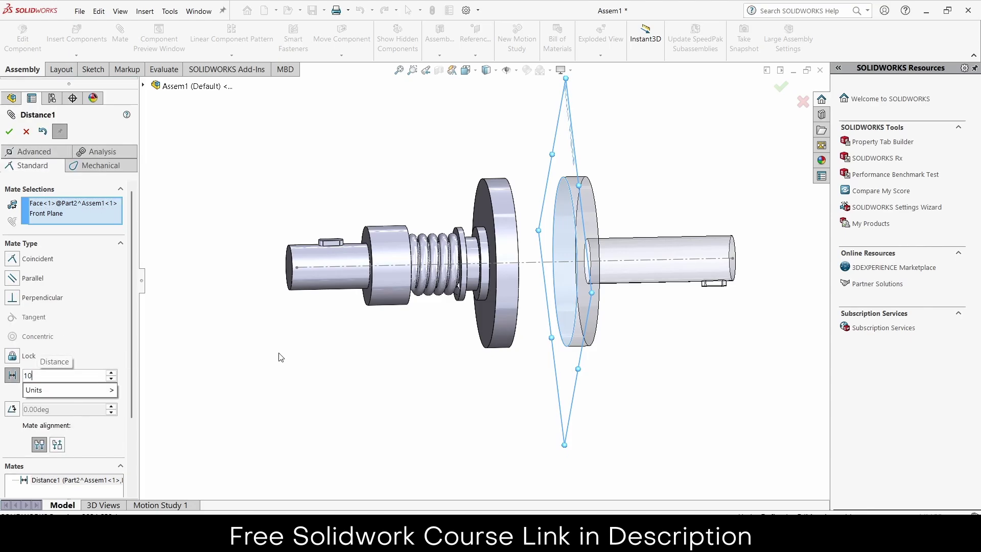
key("Return")
left_click(26, 392)
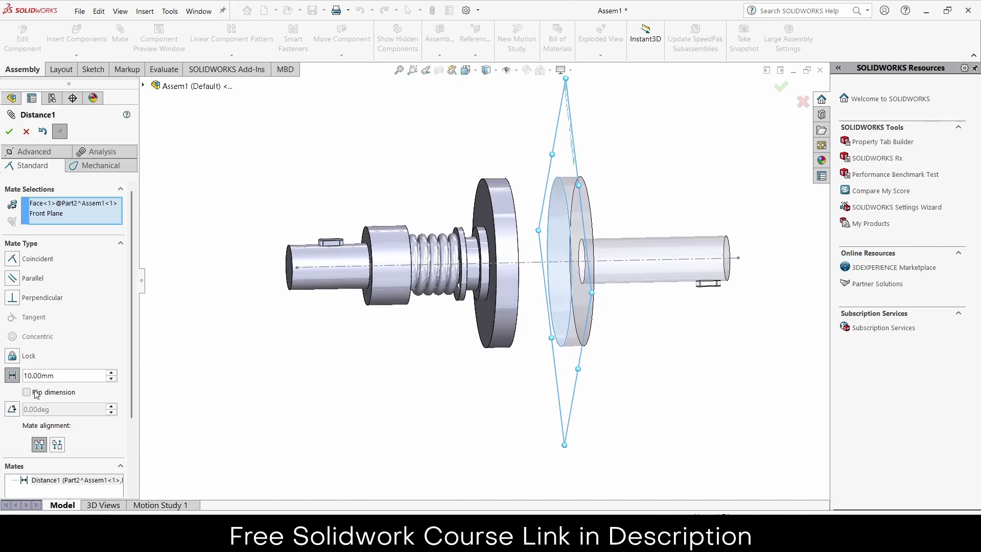
left_click(111, 373)
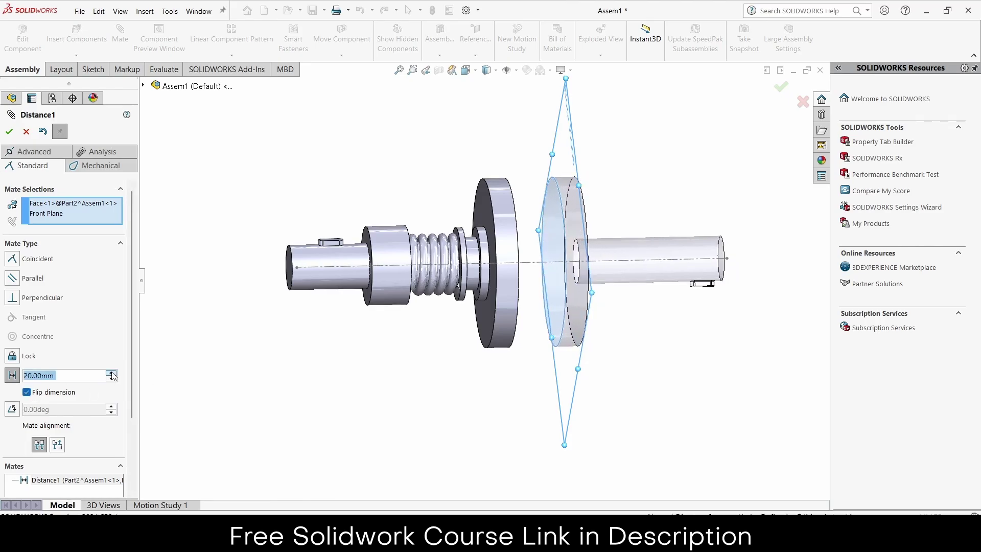
left_click(111, 373)
left_click(111, 374)
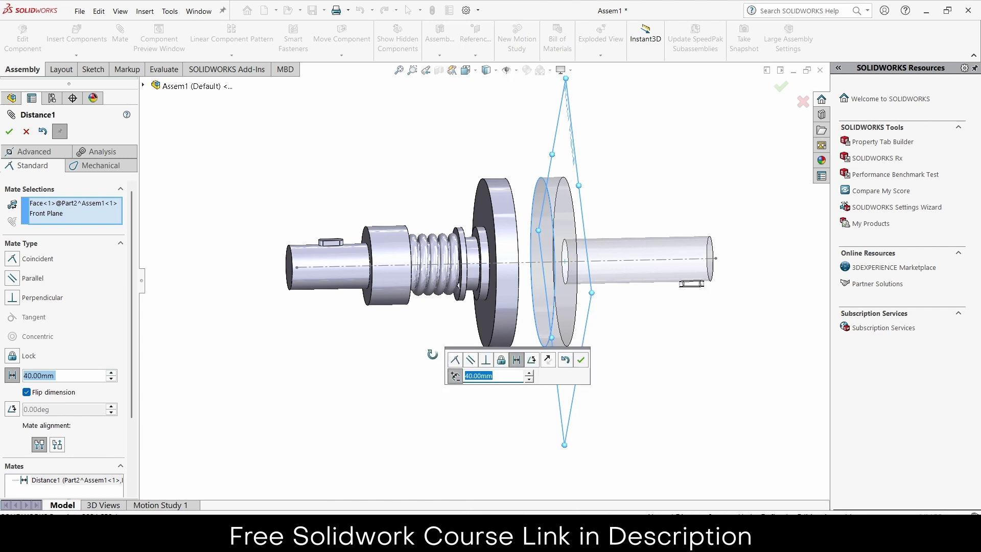
middle_click_drag(449, 332, 456, 360)
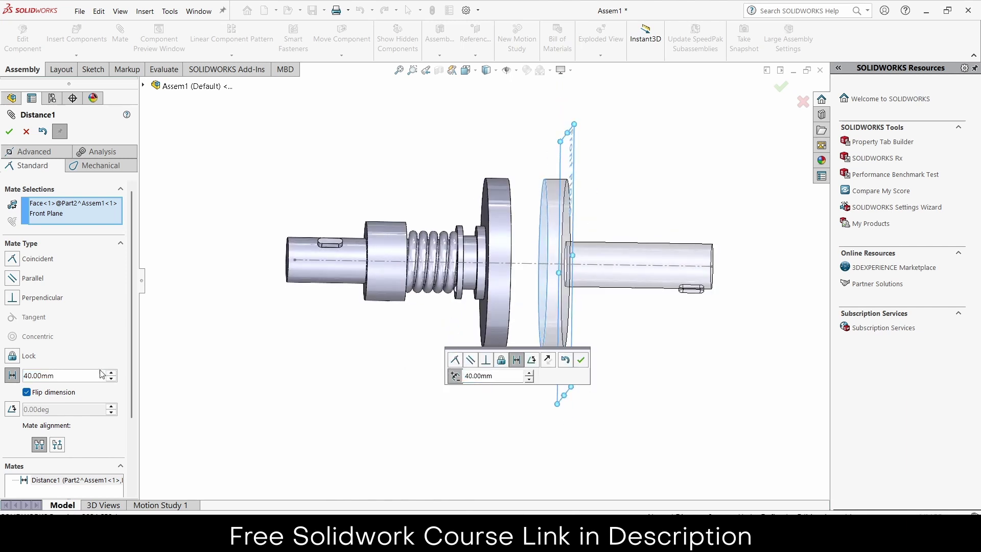
left_click(9, 132)
Slide the left shaft toward the other flange and rebuild the spring
key("Escape")
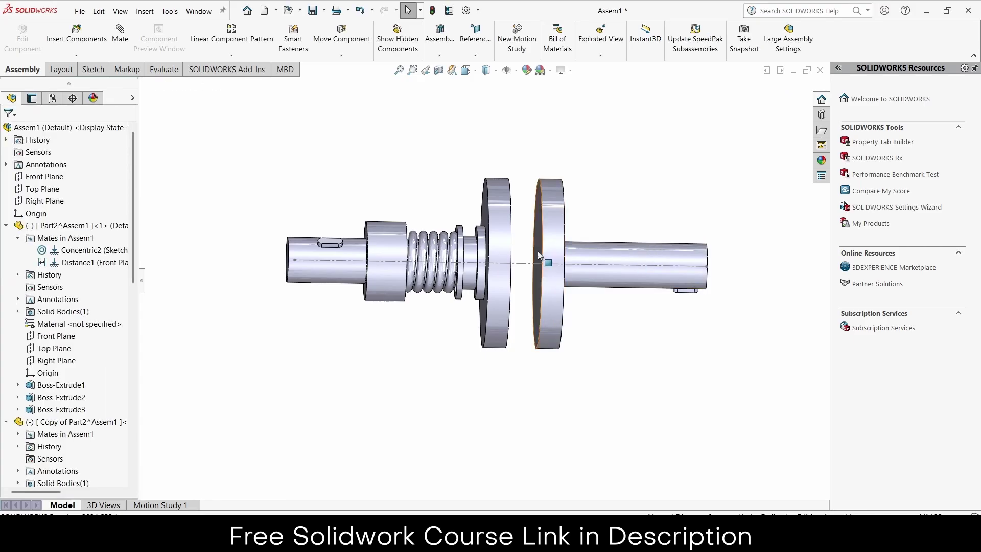
mouse_move(510, 248)
left_mouse_down()
mouse_move(541, 254)
mouse_move(529, 254)
left_mouse_up()
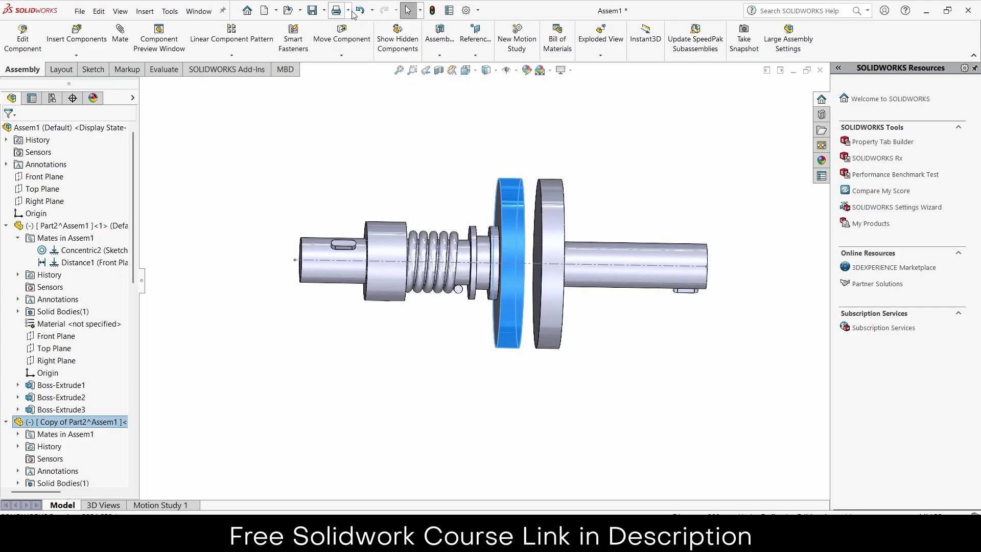
left_click(433, 11)
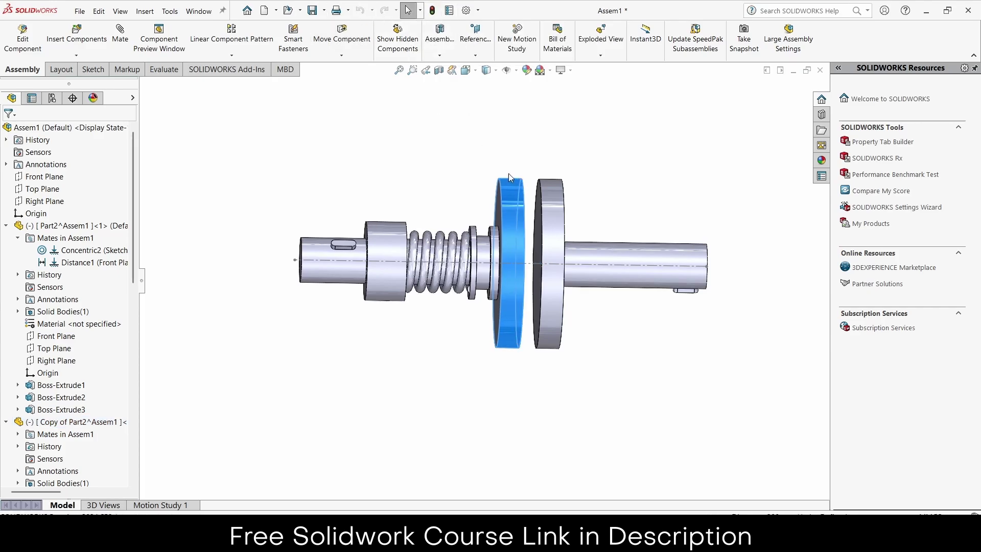
scroll(560, 244, "down", 2)
Raise the right flange's Distance1 mate from 50 mm to 70 mm
left_click_drag(557, 244, 550, 245)
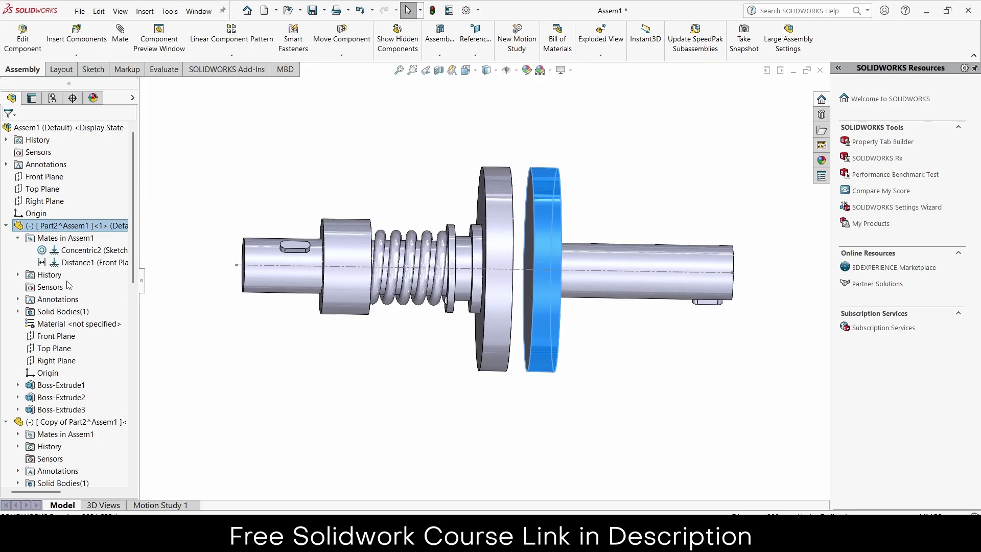
right_click(82, 263)
key("Escape")
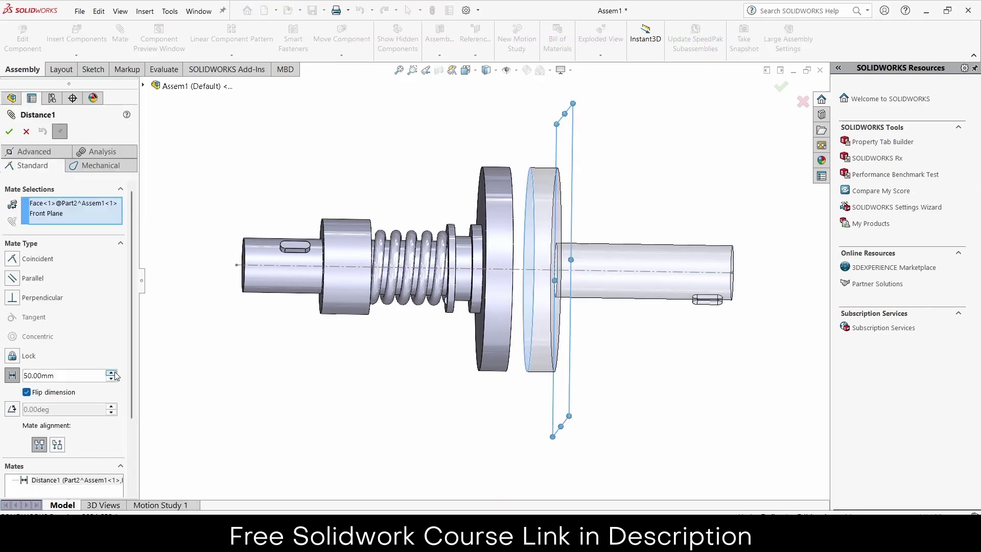
left_click(111, 373)
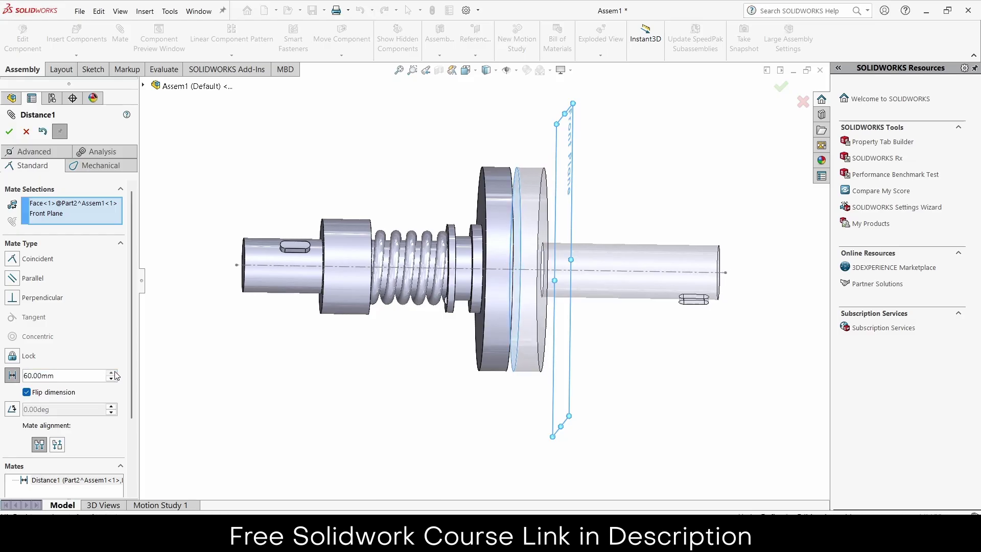
left_click(112, 373)
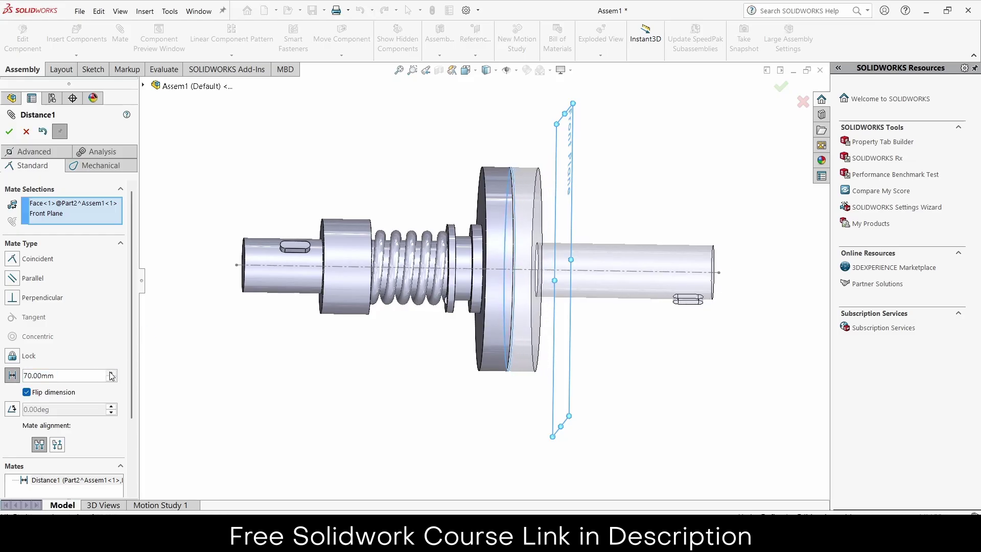
left_click(9, 131)
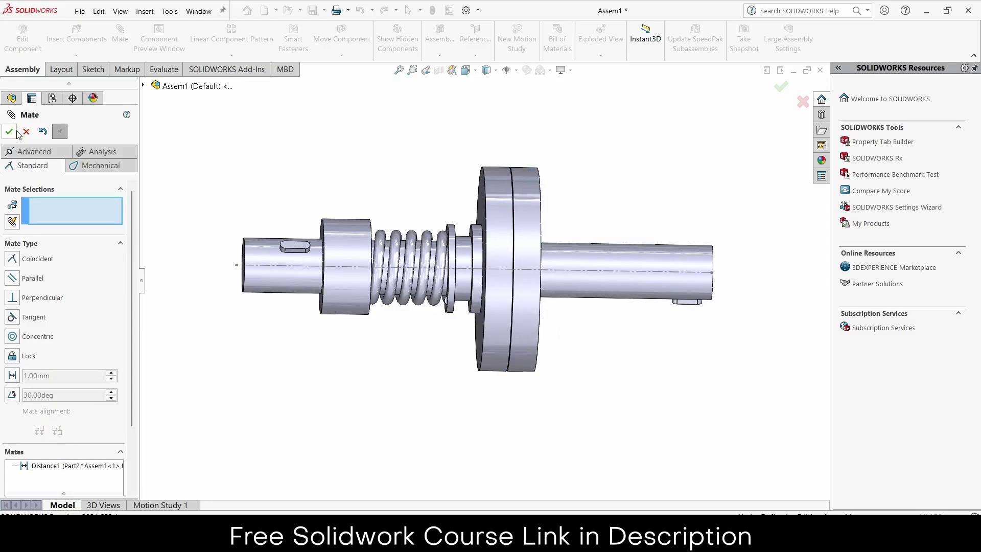
left_click(26, 132)
Shift the flanges along the axis, rebuilding the spring after each move
left_click_drag(502, 207, 462, 210)
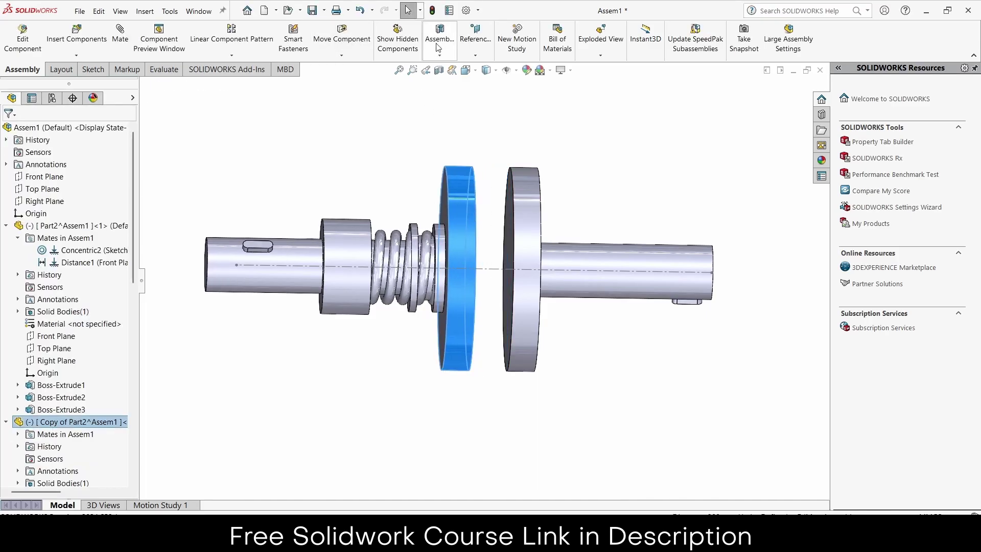
left_click(432, 15)
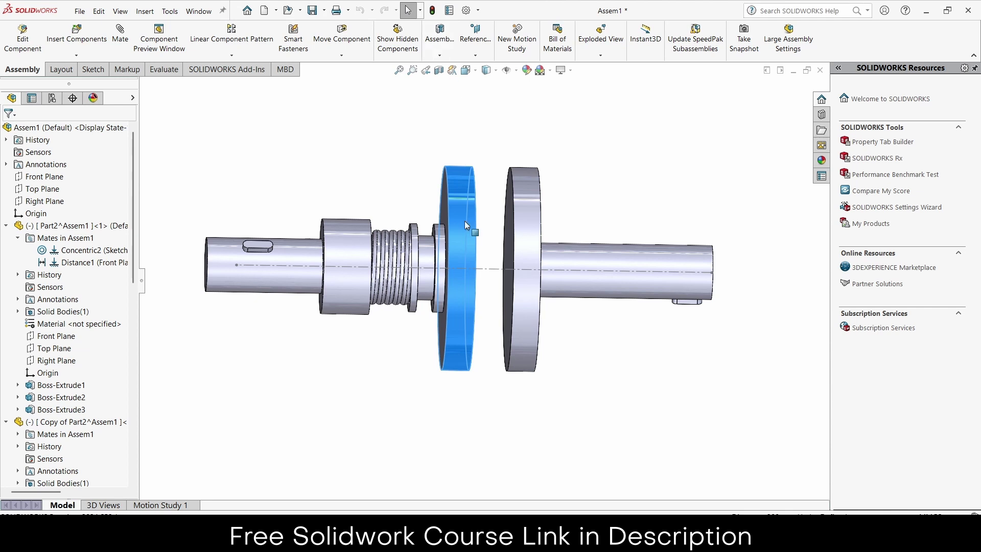
left_click_drag(465, 231, 479, 231)
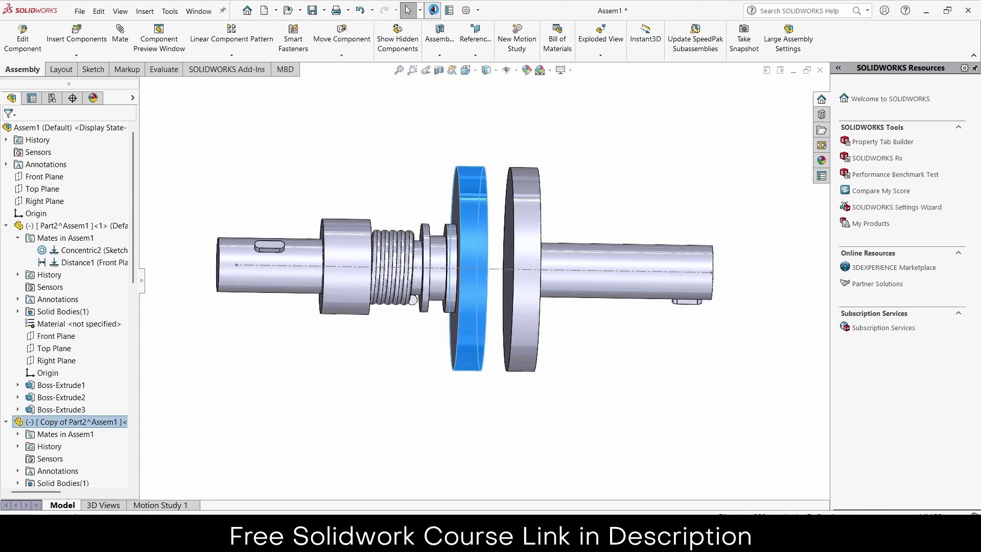
left_click(434, 10)
Try sliding the left flange toward the right flange, undoing both attempts
left_click_drag(468, 217, 508, 221)
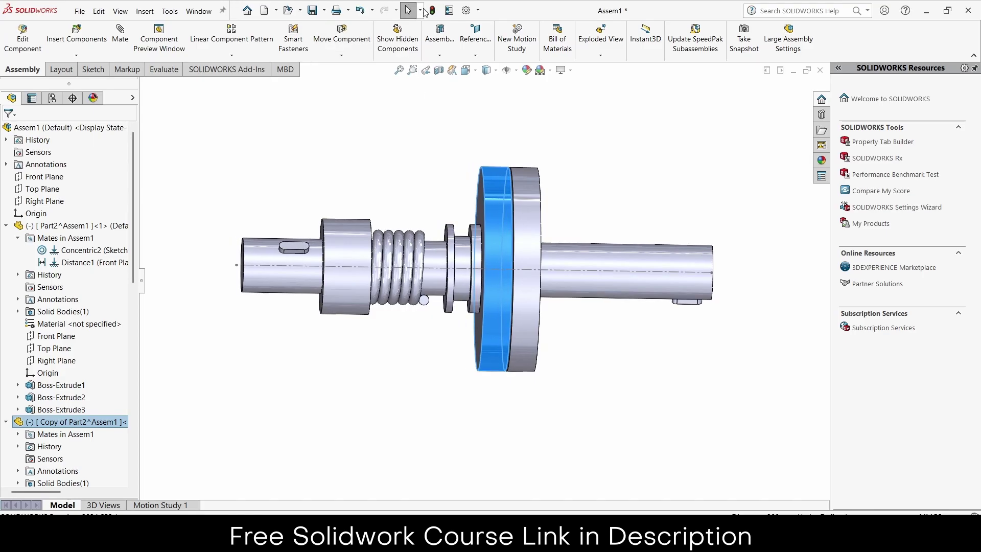
key("ctrl+z")
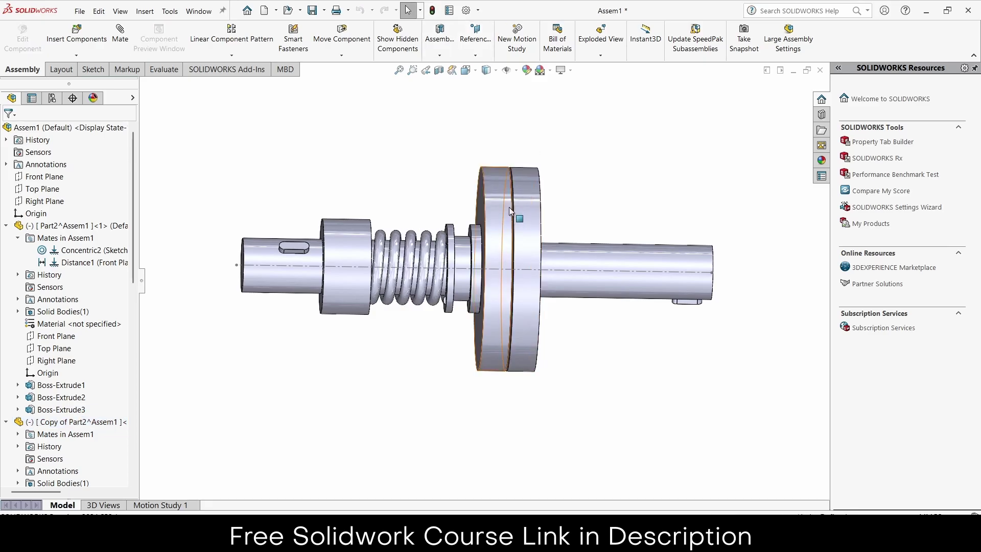
left_click_drag(509, 207, 487, 211)
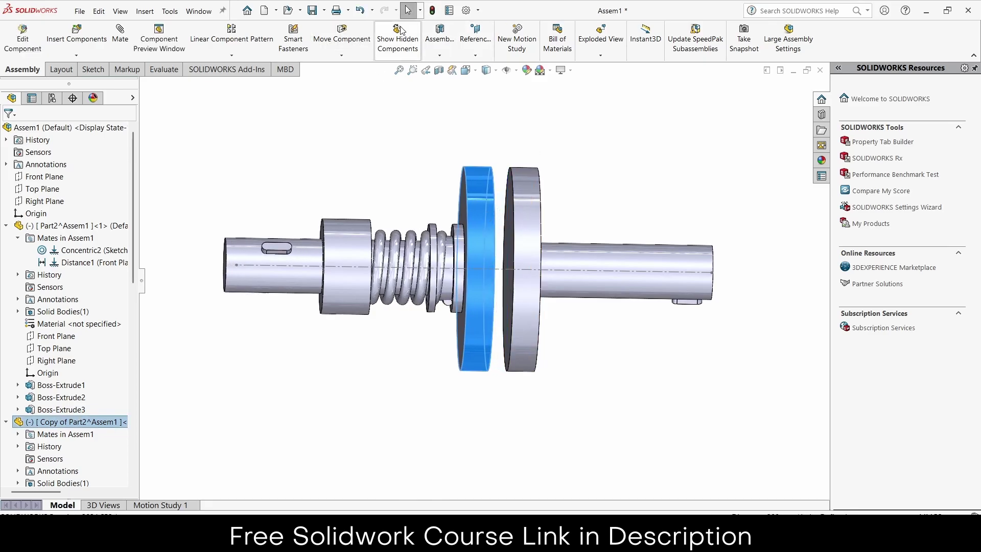
key("ctrl+z")
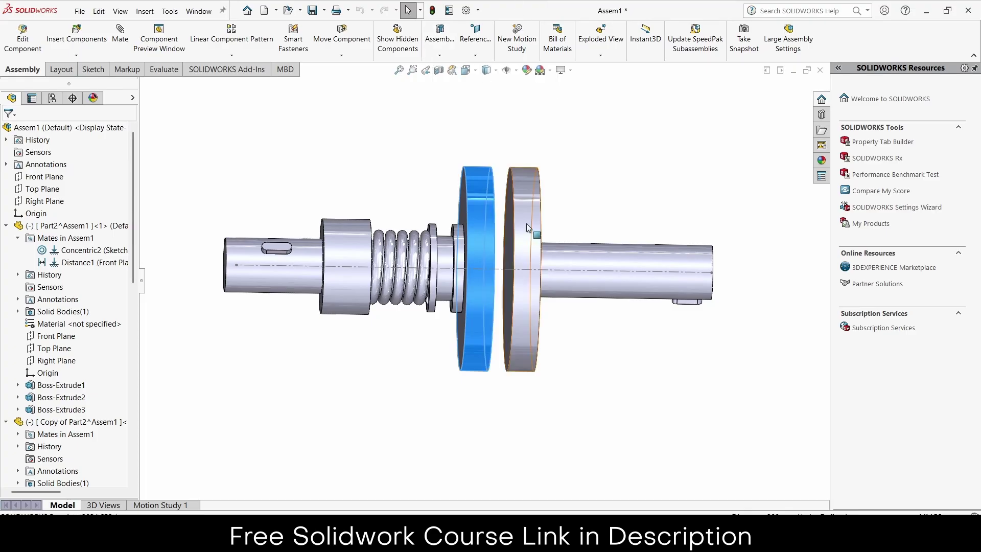
Set the left flange against the grey disc and place a collar copy beside the assembly
left_click_drag(489, 215, 525, 217)
mouse_move(564, 274)
middle_mouse_down()
mouse_move(583, 302)
mouse_move(532, 299)
middle_mouse_up()
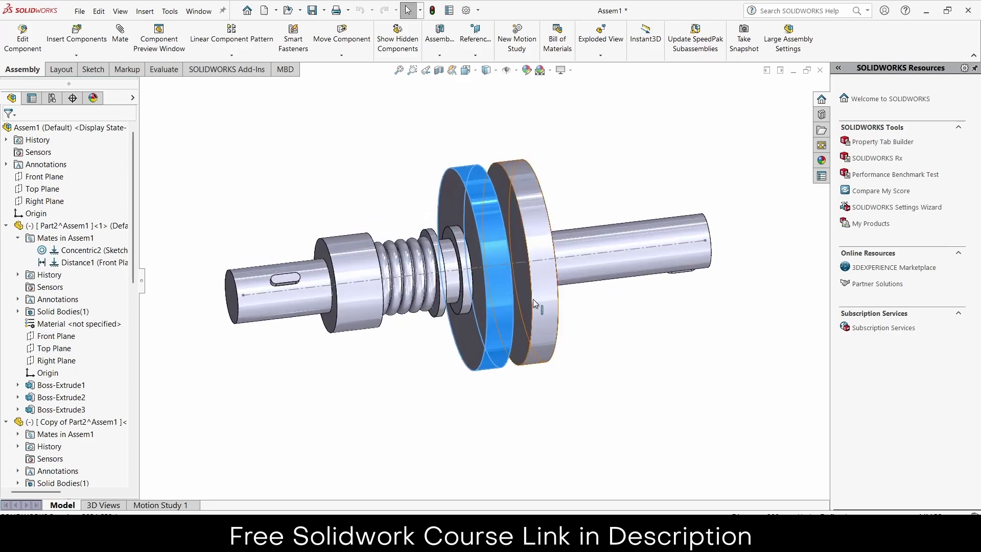
mouse_move(356, 276)
left_mouse_down("ctrl")
mouse_move(614, 204)
mouse_move(641, 161)
left_mouse_up("ctrl")
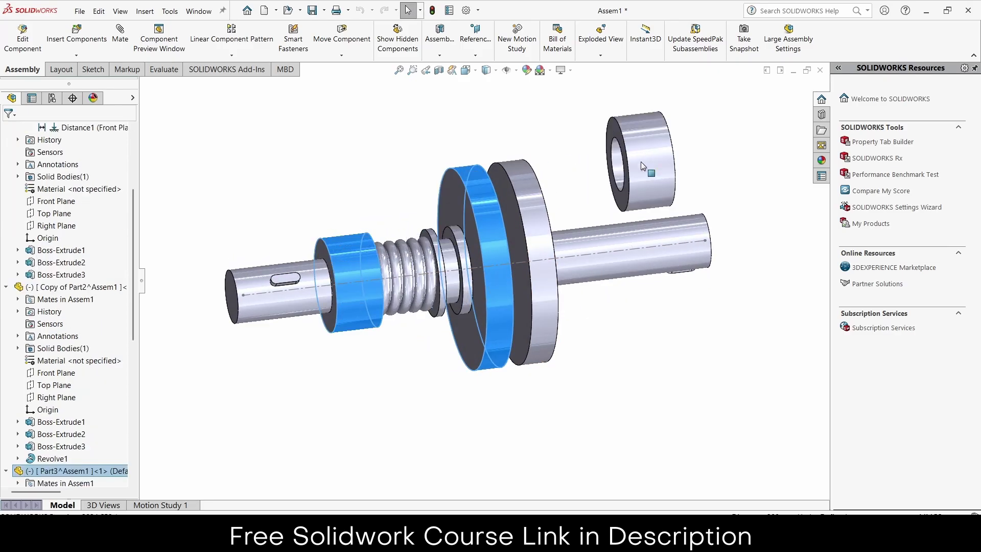
Mate the new collar's bore concentric with the right shaft's axis line
left_click(120, 32)
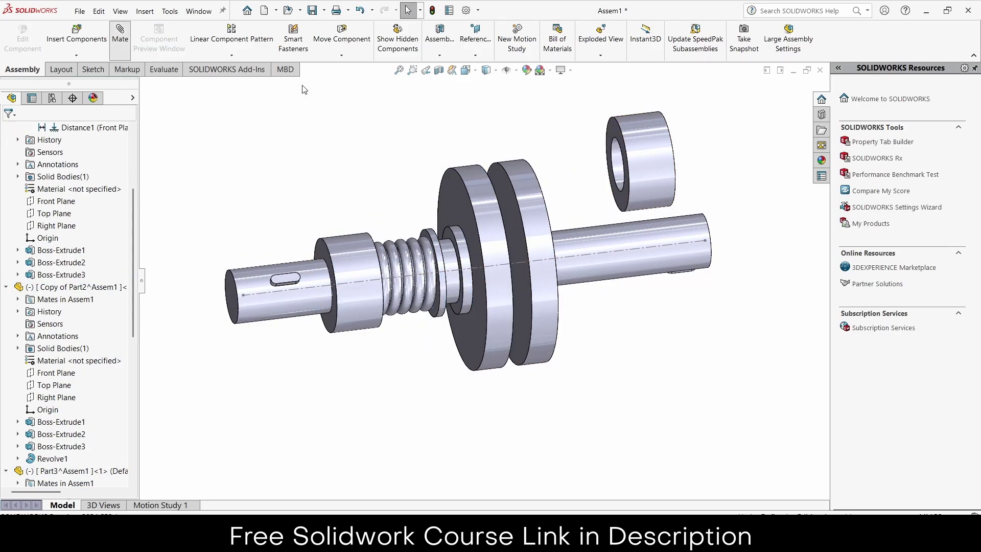
left_click(634, 161)
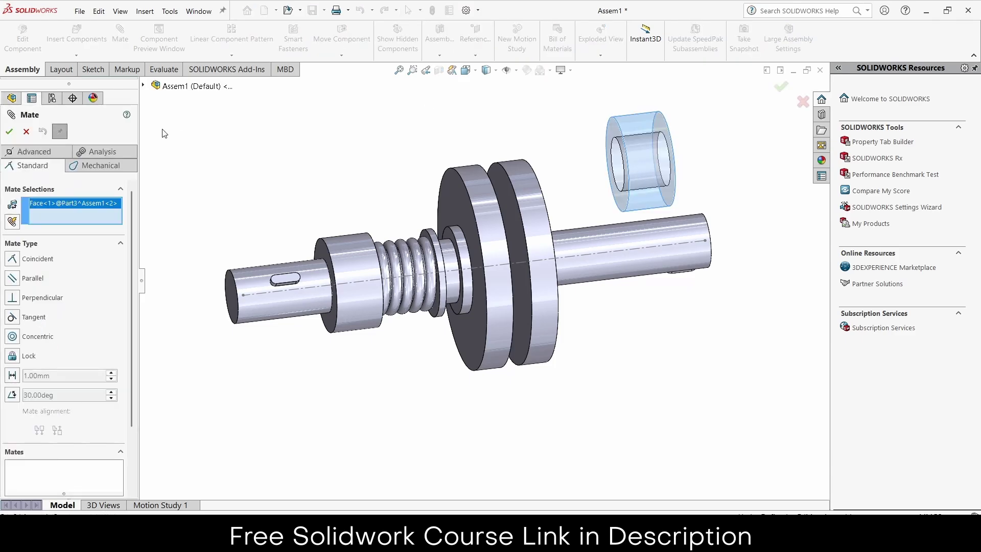
left_click(582, 254)
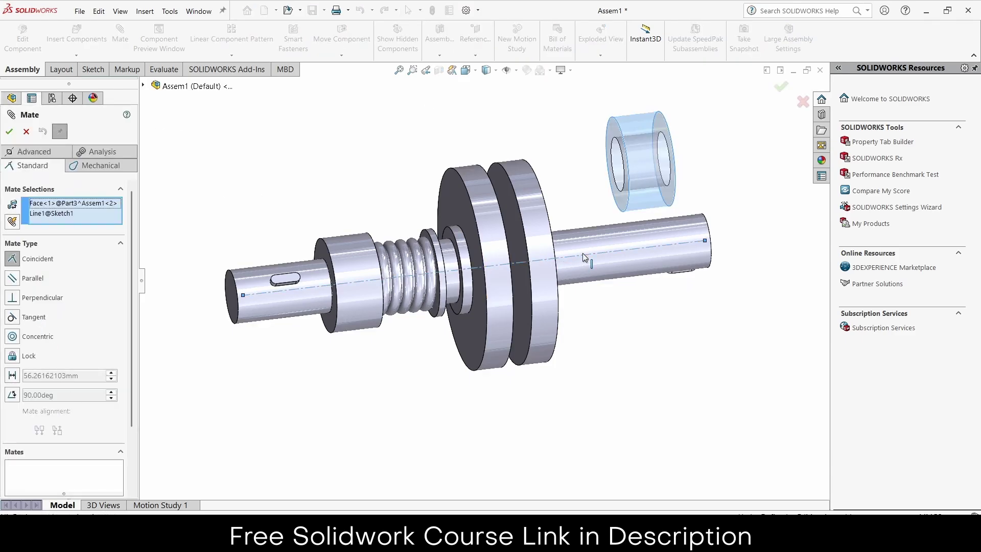
left_click(660, 241)
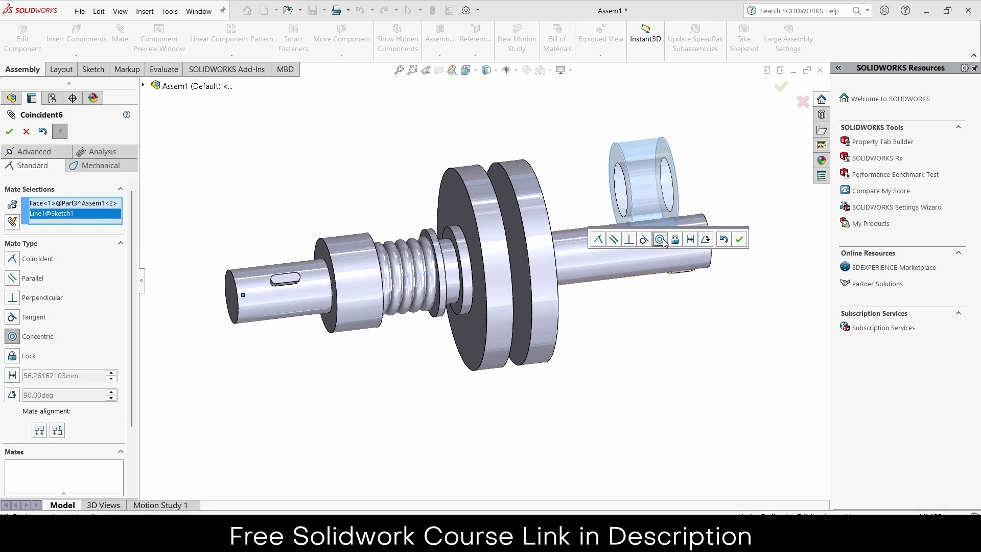
left_click(755, 240)
Slide the collar along the right shaft and fix it in place
middle_click_drag(722, 225, 657, 197)
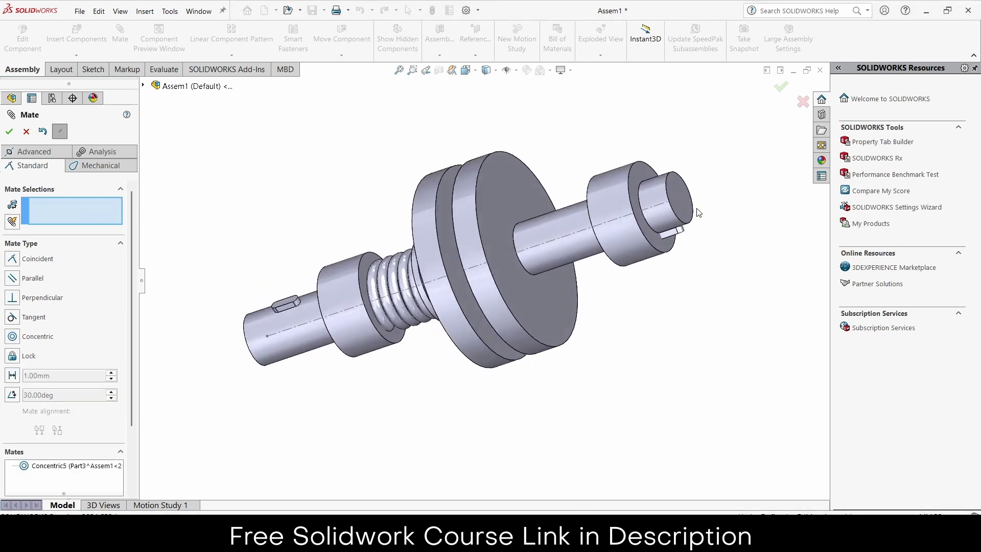
left_click(580, 225)
left_click_drag(580, 223, 585, 209)
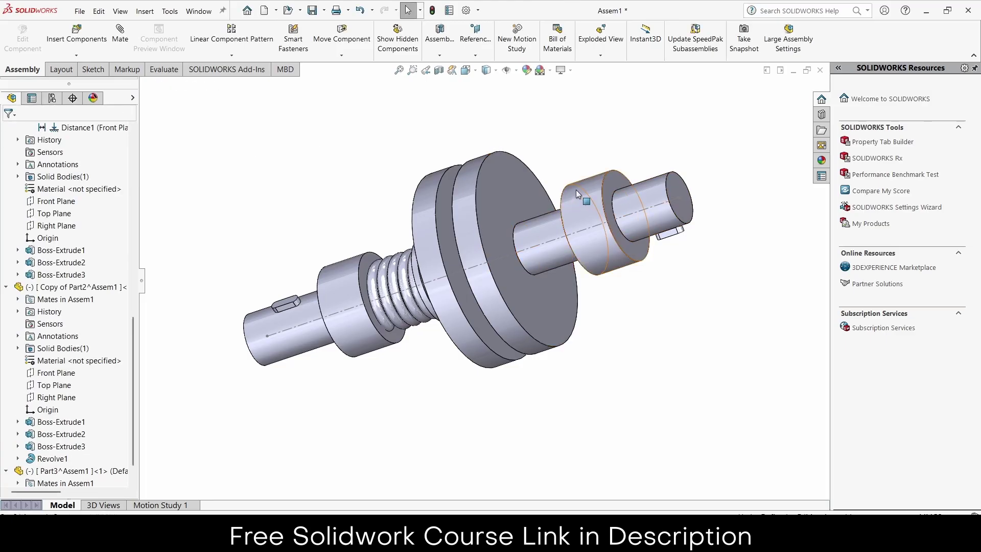
right_click(575, 190)
left_click(602, 325)
mouse_move(619, 323)
middle_mouse_down()
mouse_move(666, 327)
mouse_move(678, 317)
middle_mouse_up()
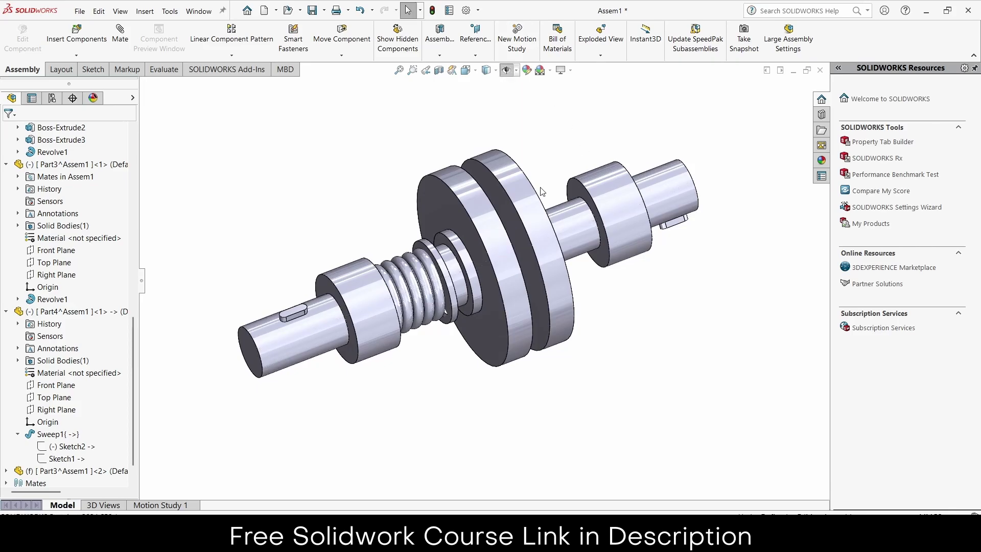
scroll(529, 250, "down", 2)
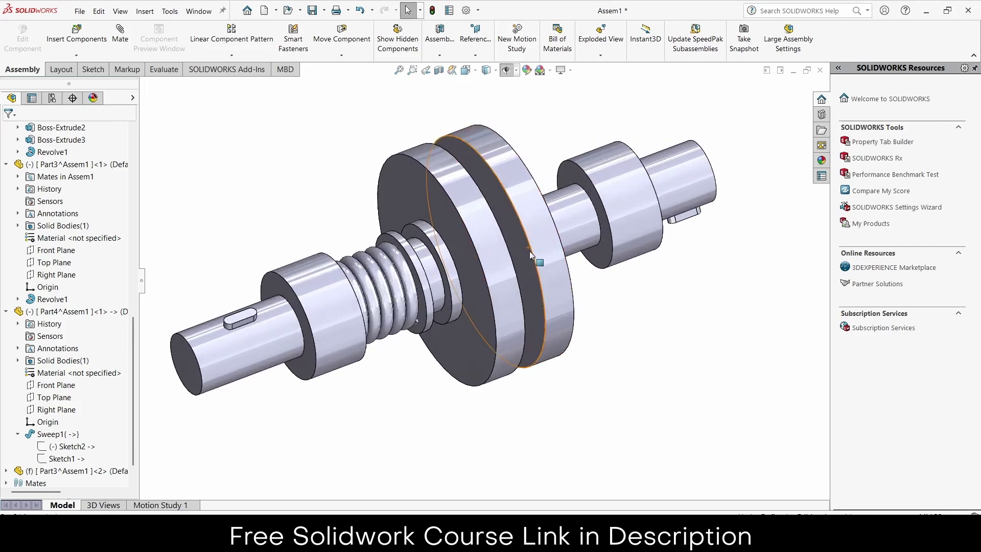
scroll(530, 251, "up", 3)
middle_click_drag(529, 251, 533, 280)
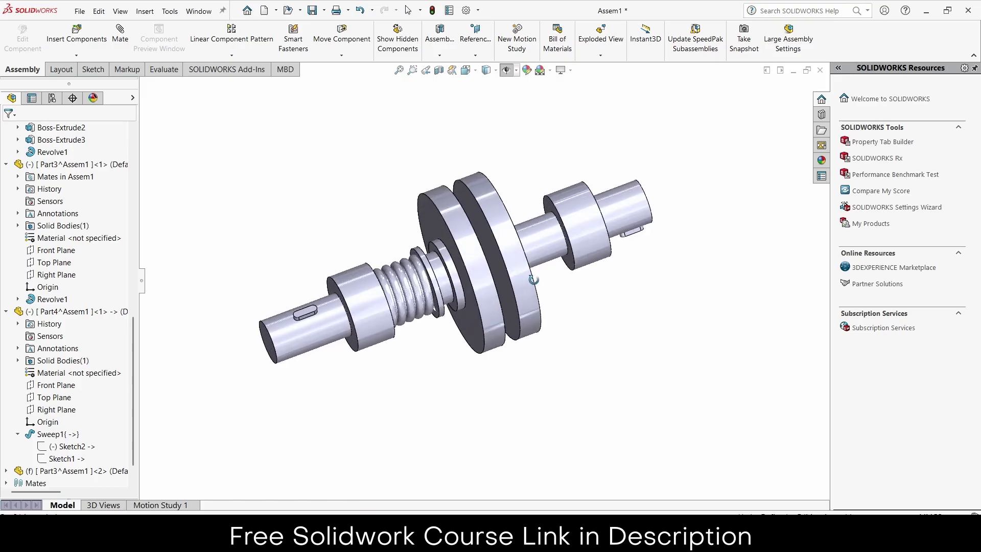
scroll(481, 241, "down", 2)
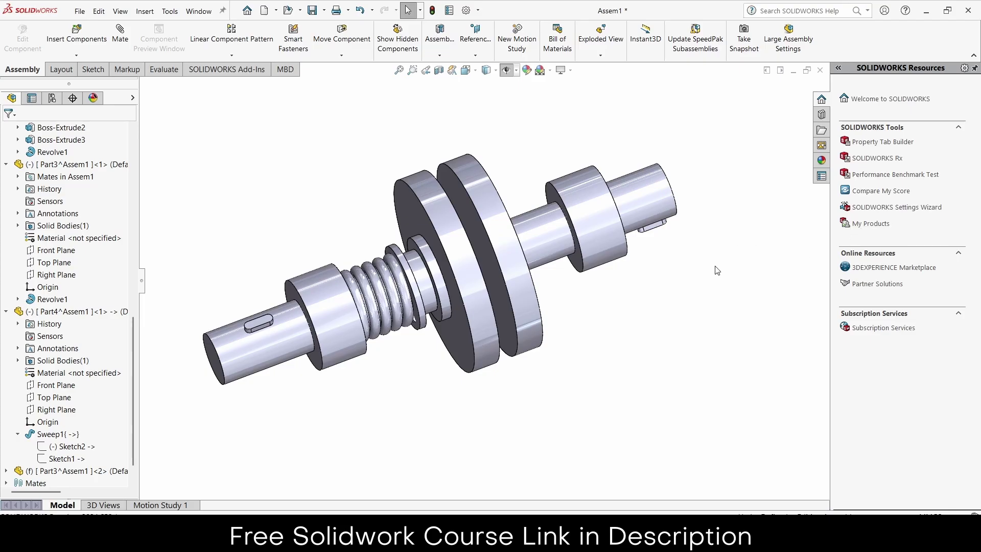
In Motion Study 1, add a 100 RPM rotary motor on the right shaft face
left_click(522, 241)
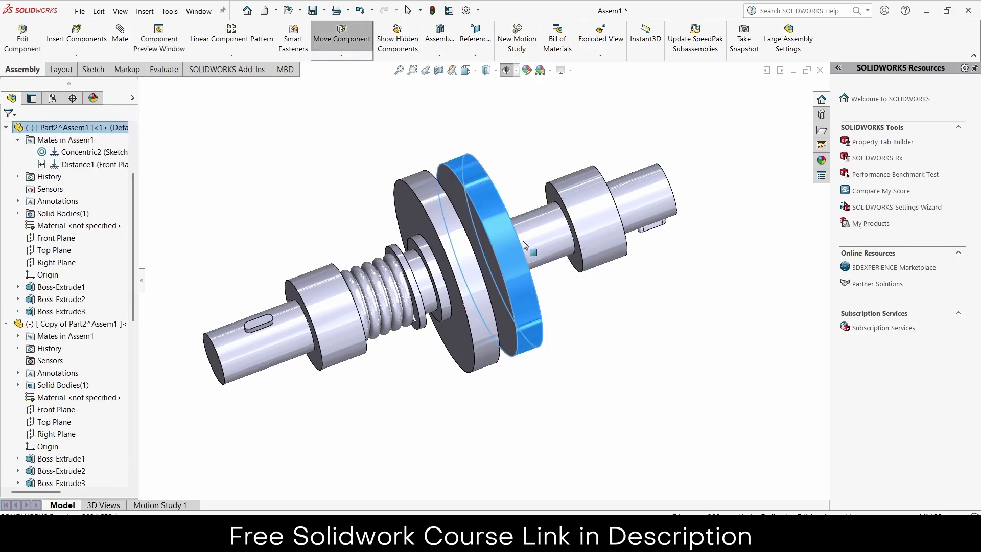
left_click(608, 356)
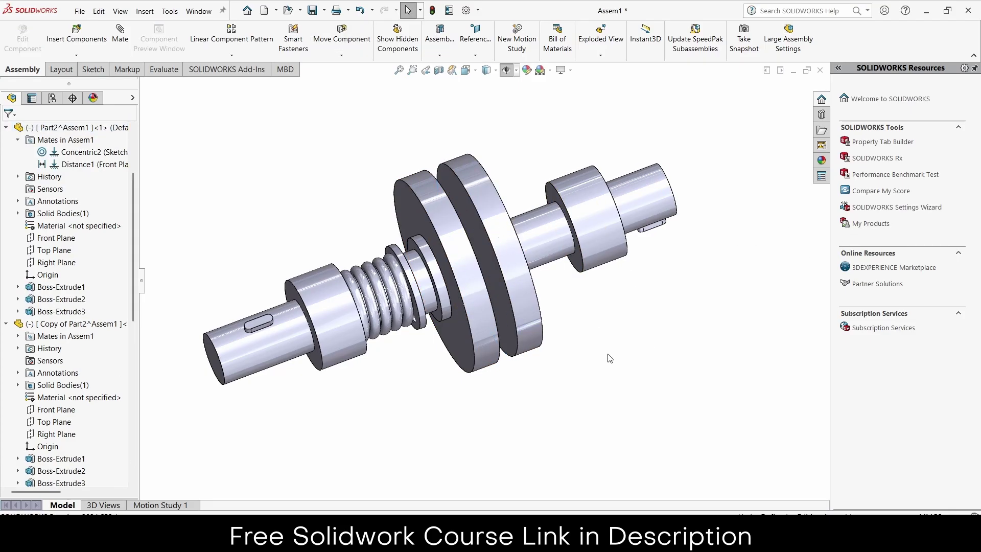
left_click(173, 499)
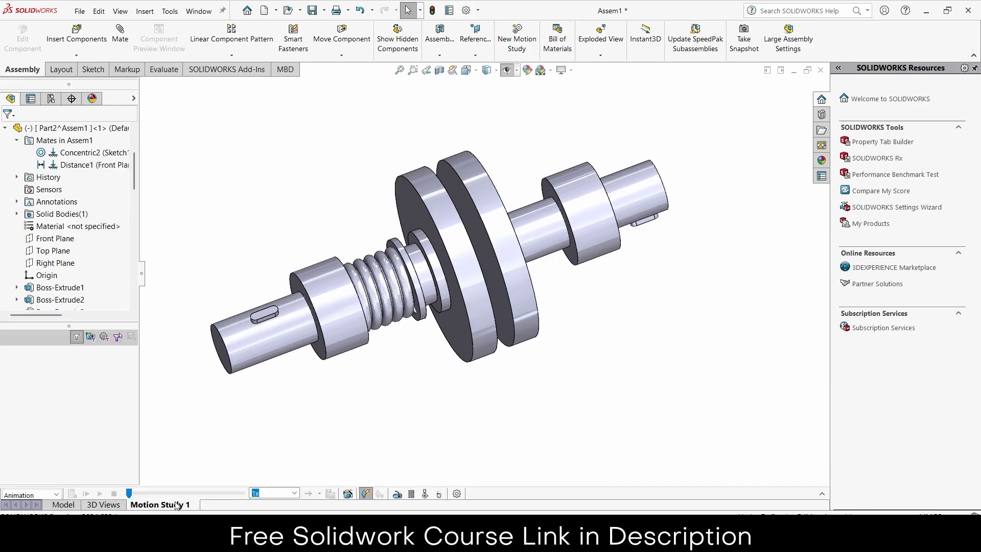
left_click(397, 494)
left_click(545, 244)
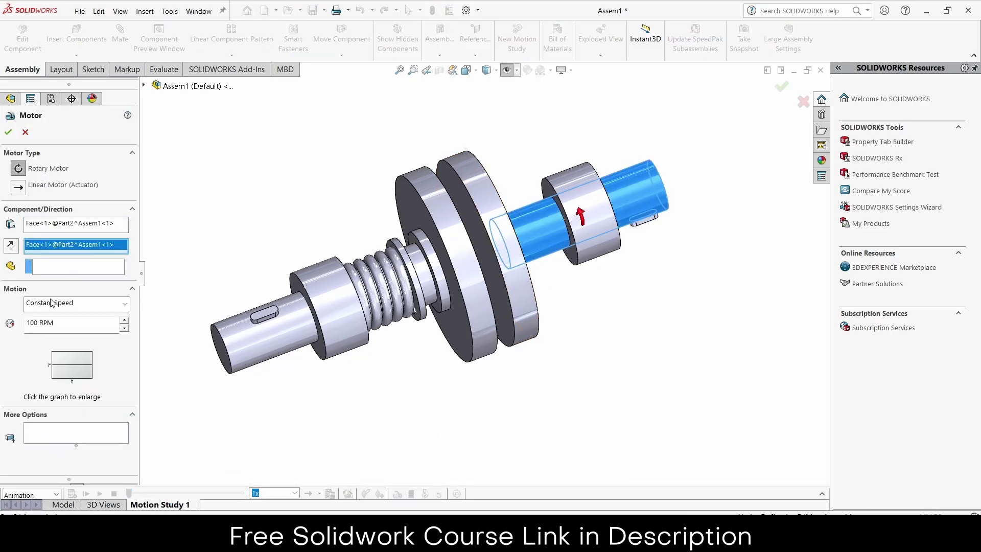
left_click(8, 132)
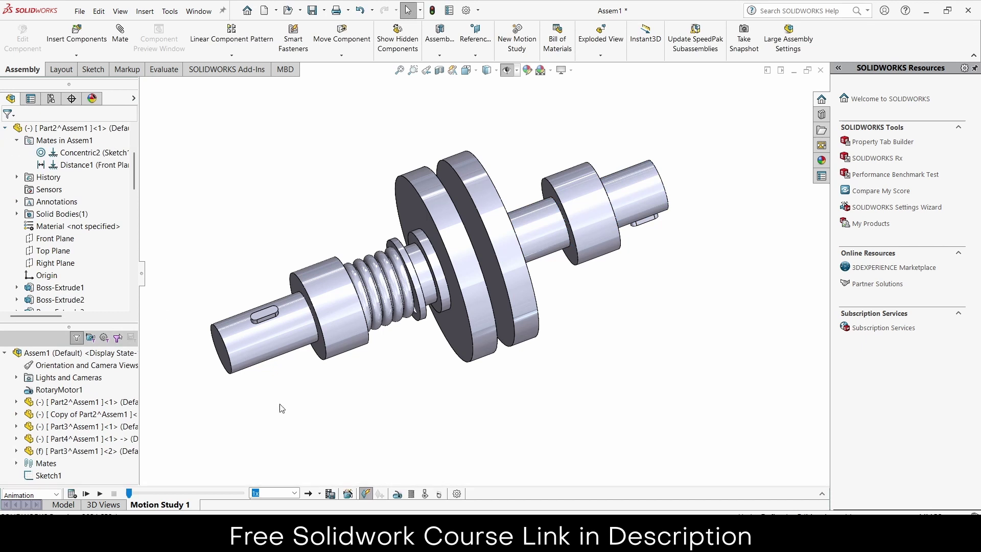
Add a solid-body contact with Copy of Part2 in group 1 and Part2 in group 2
left_click(425, 495)
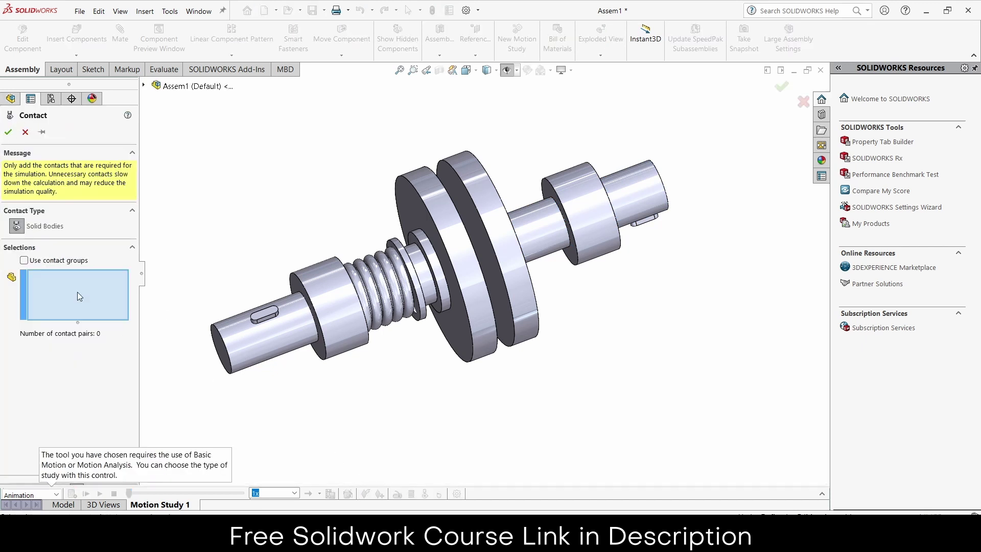
left_click(24, 260)
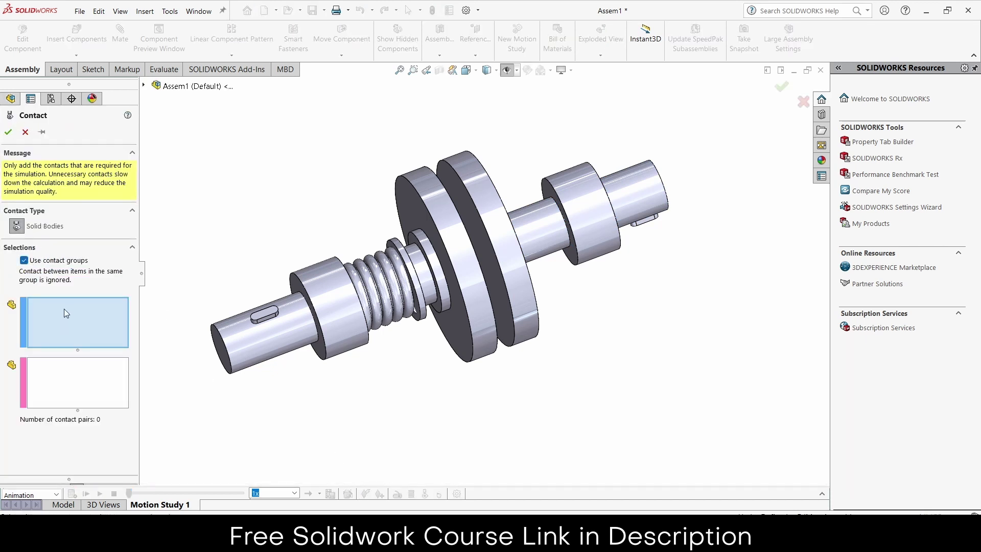
left_click(312, 326)
left_click(111, 374)
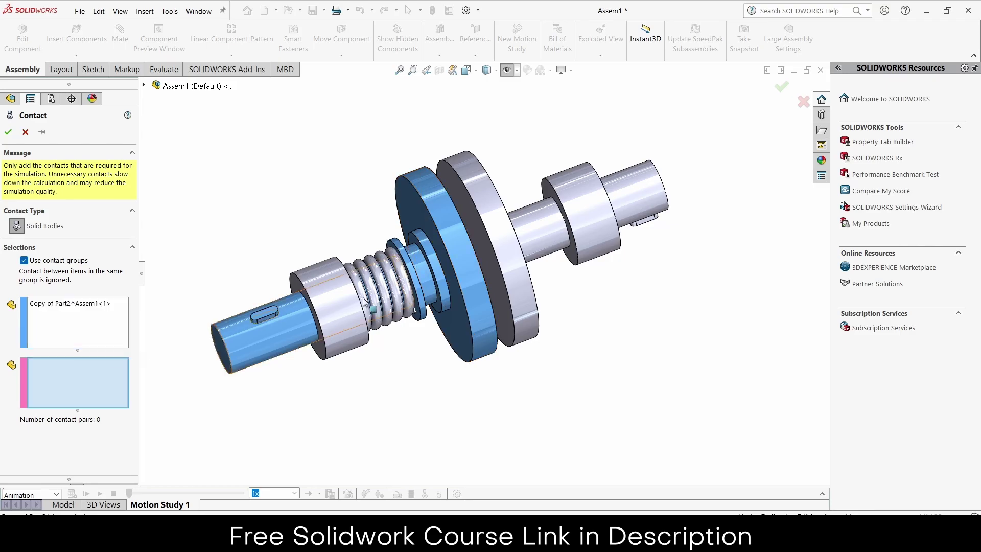
left_click(541, 235)
left_click(8, 132)
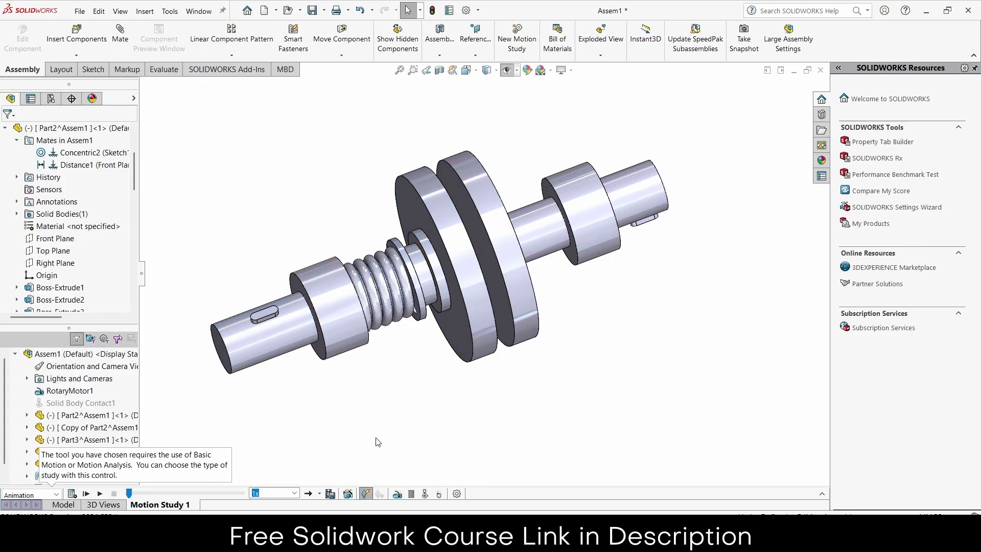
left_click(396, 493)
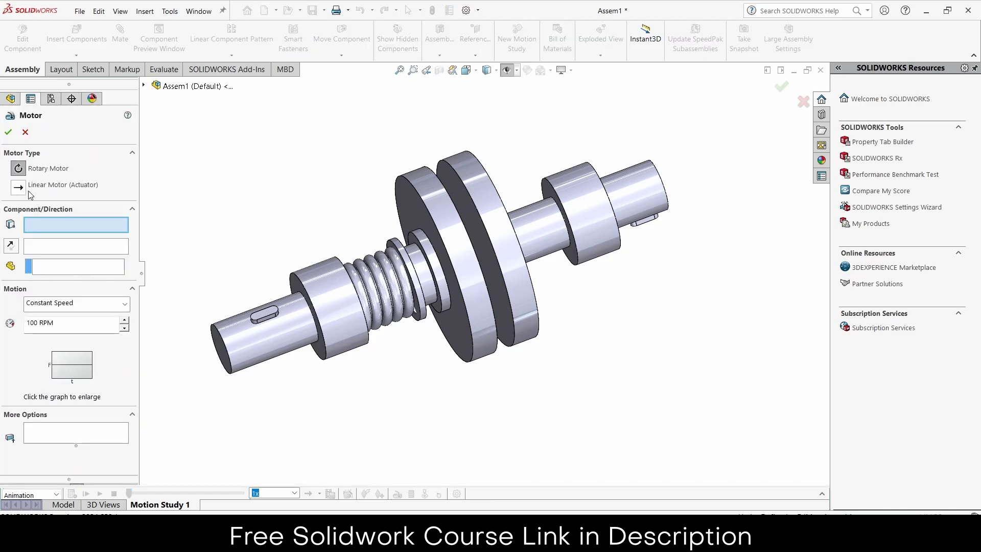
Cancel the unfinished motor and enable the SOLIDWORKS Motion add-in
left_click(19, 132)
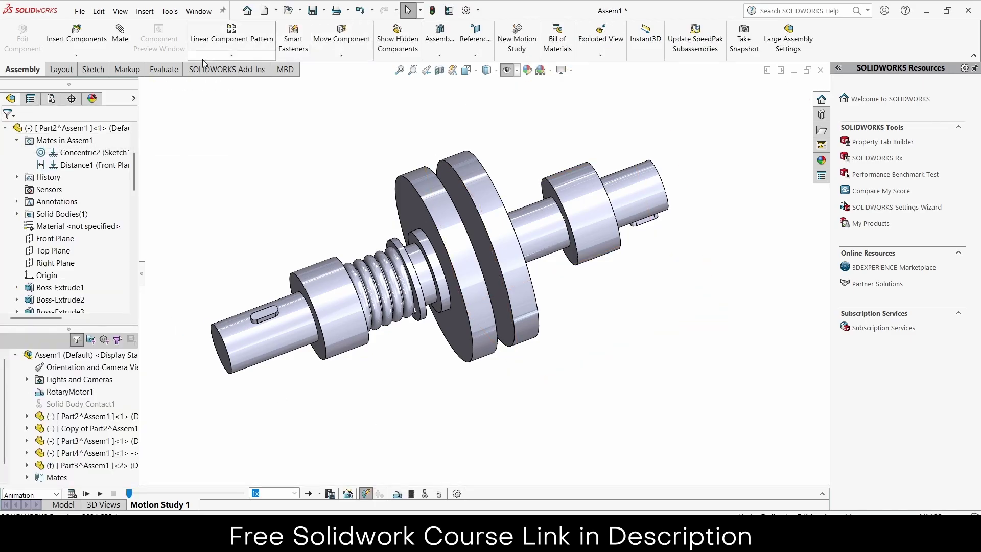
left_click(224, 69)
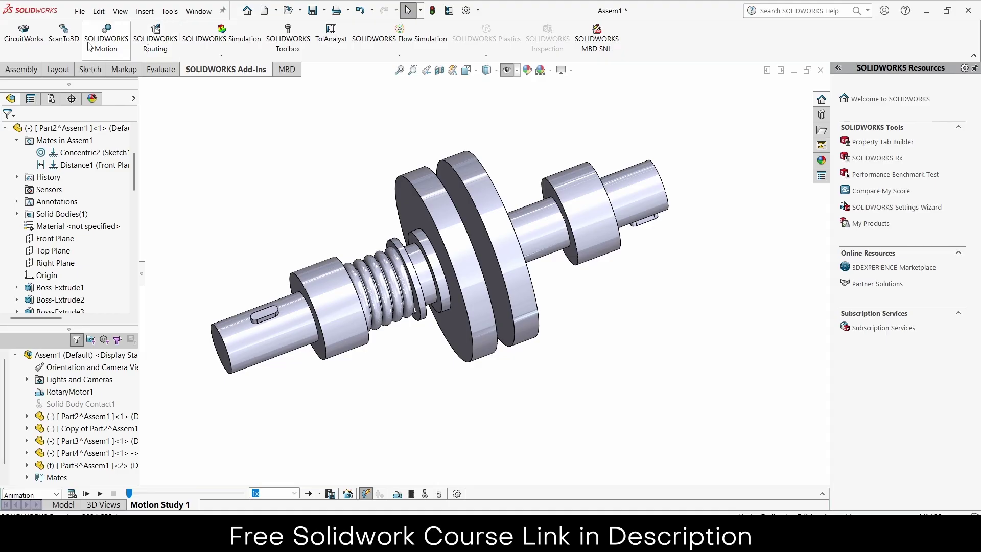
left_click(101, 45)
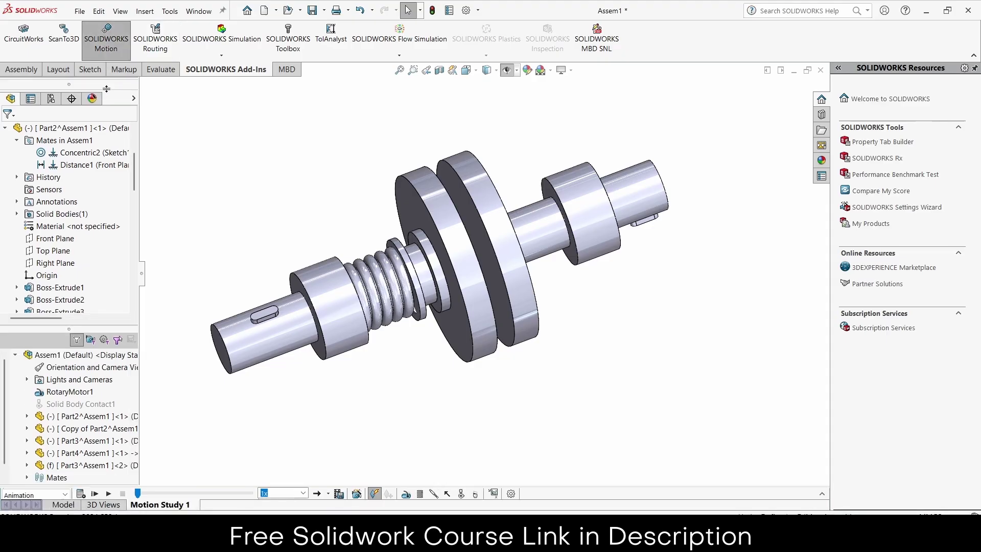
left_click(823, 494)
Apply a reversed constant 200 N force to the copied shaft's disc face
left_click(447, 369)
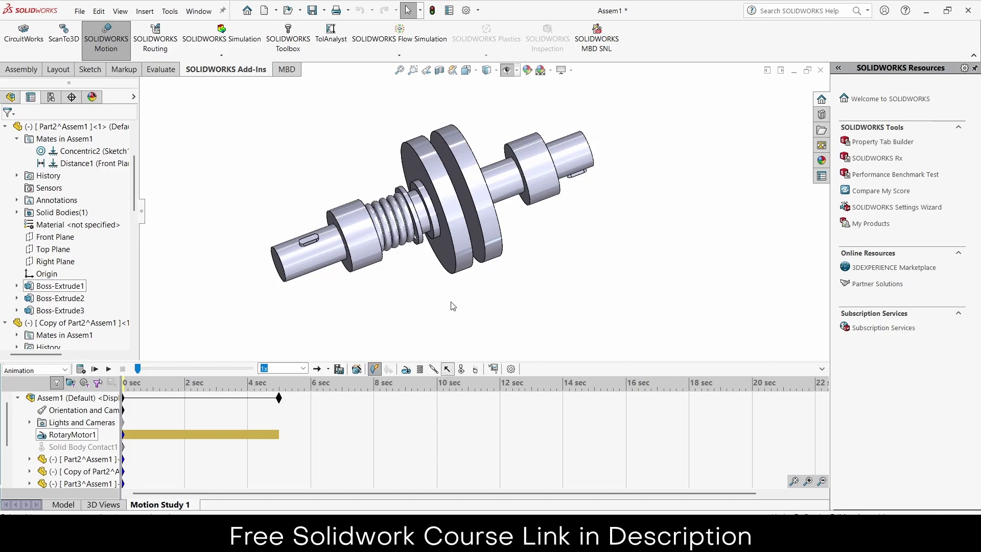
left_click(399, 135)
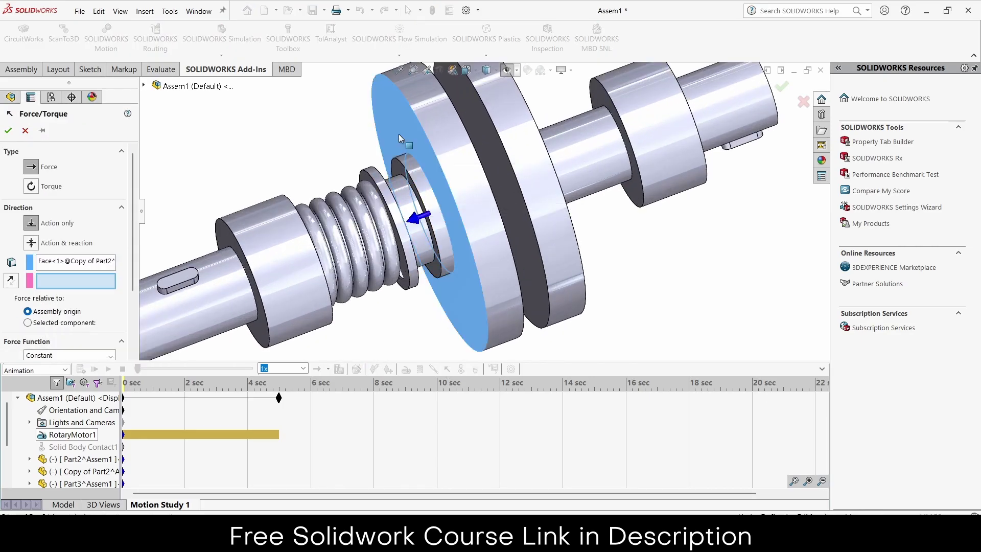
left_click(13, 280)
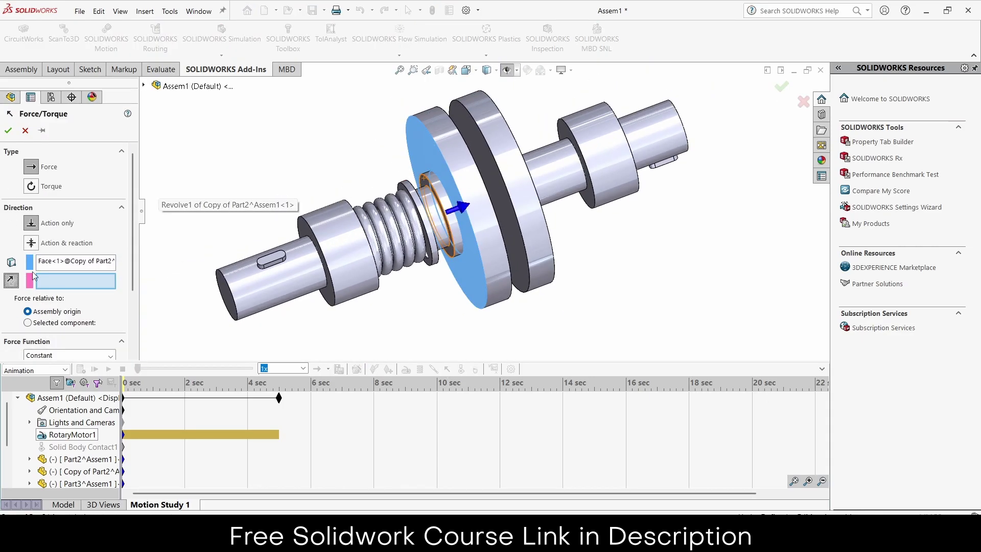
mouse_move(134, 214)
left_mouse_down()
mouse_move(134, 278)
mouse_move(2, 289)
left_mouse_up()
type("00 N")
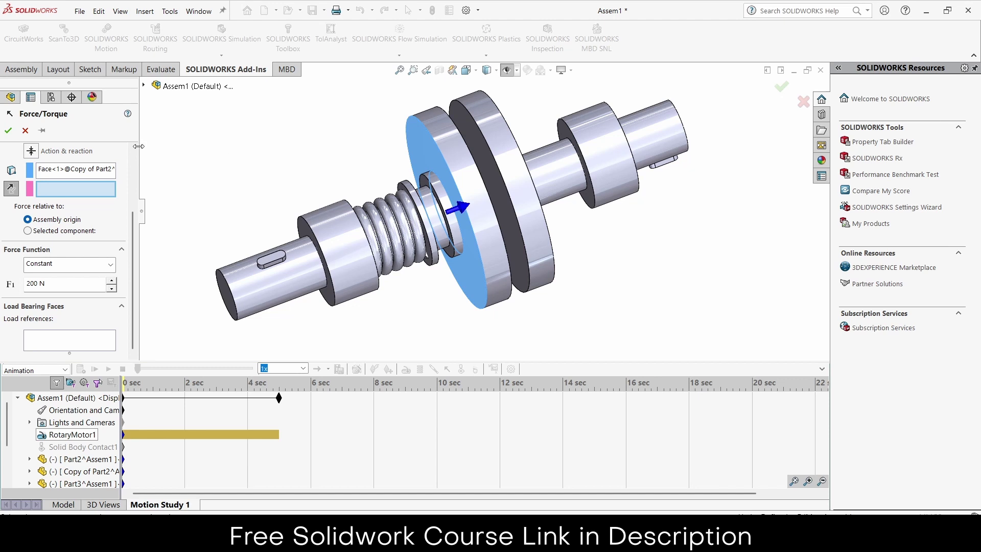
left_click(8, 131)
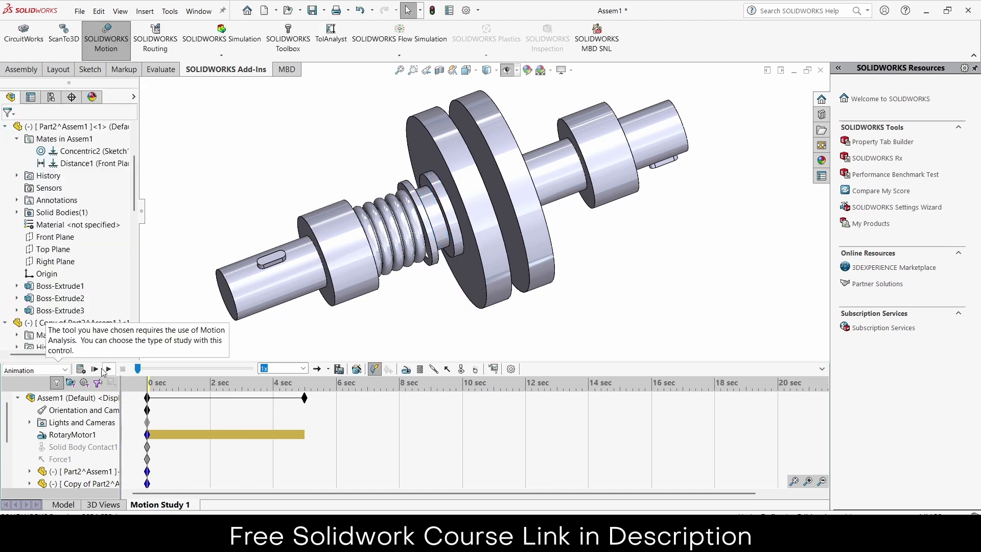
Calculate the study, change its type from Animation to Motion Analysis, and rewind to 0 sec
left_click(81, 369)
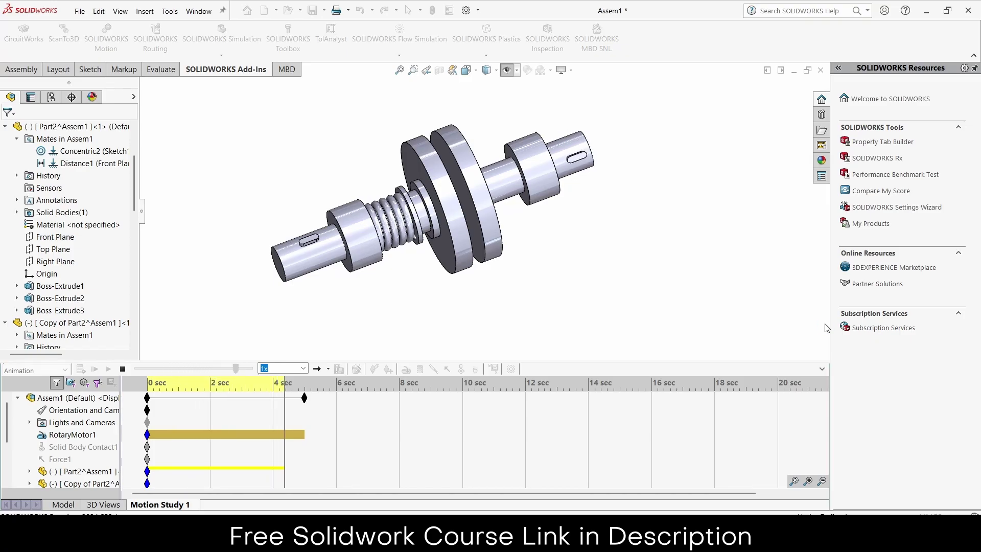
left_click(43, 371)
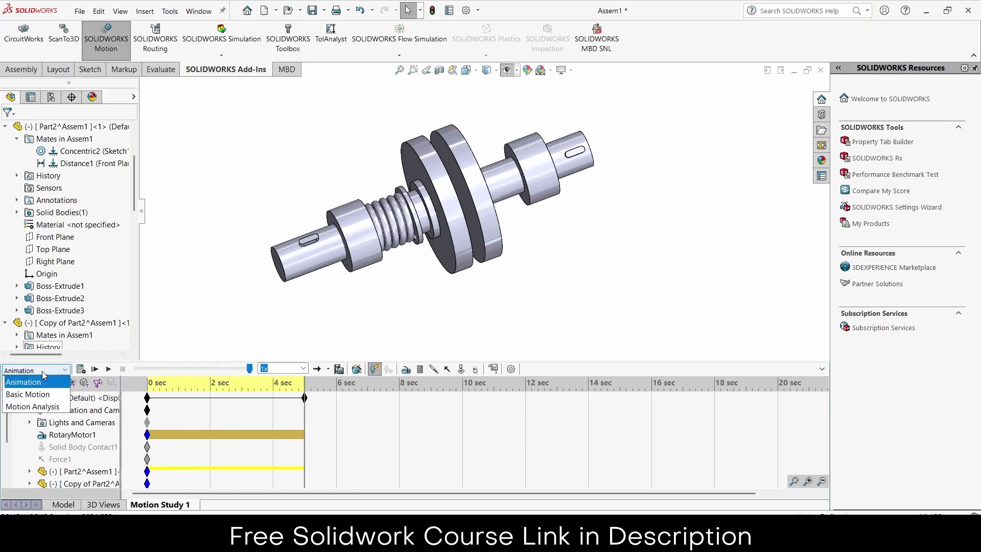
left_click(44, 407)
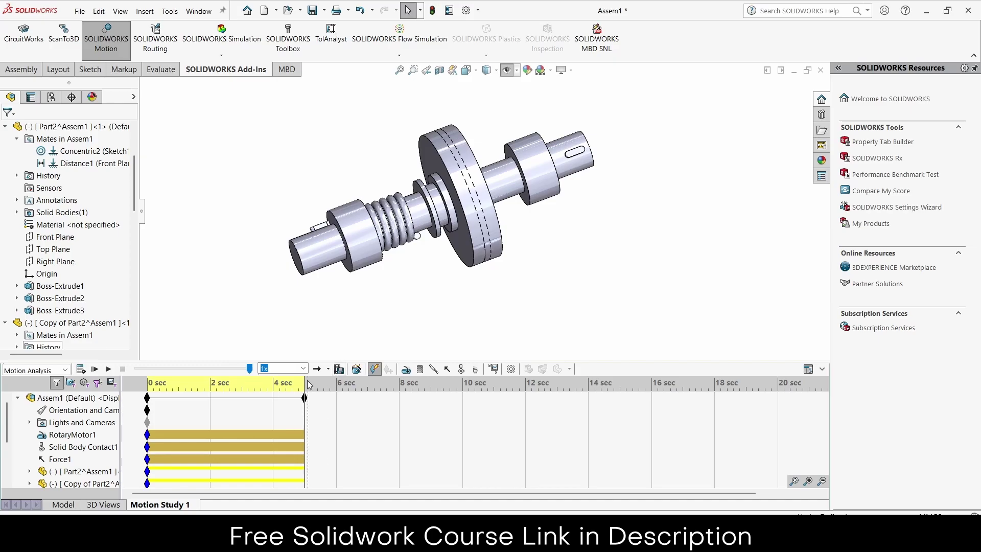
left_click_drag(306, 383, 148, 384)
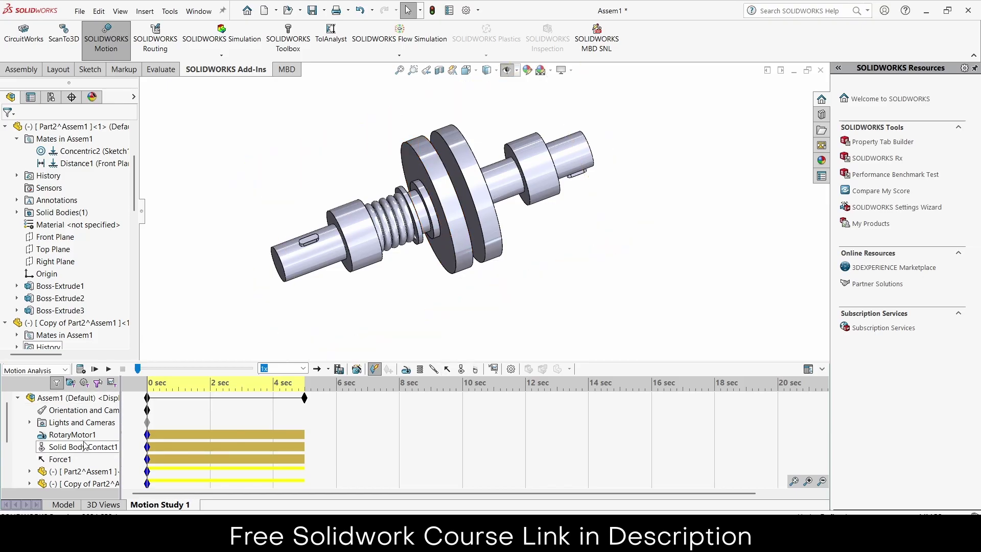
Set both Solid Body Contact1 materials to Aluminum (Dry) and recalculate the motion analysis
right_click(84, 446)
left_click(97, 356)
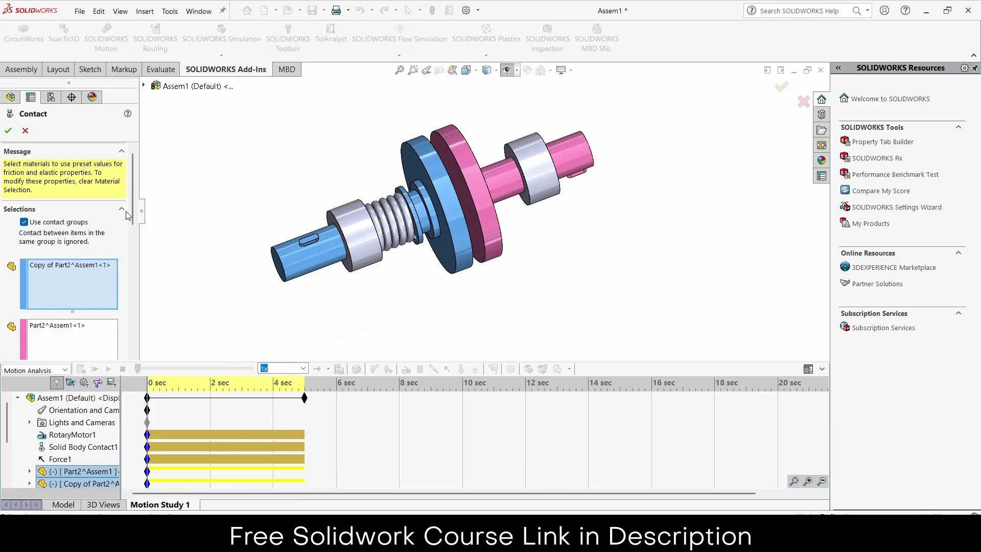
left_click_drag(132, 205, 129, 274)
left_click(66, 197)
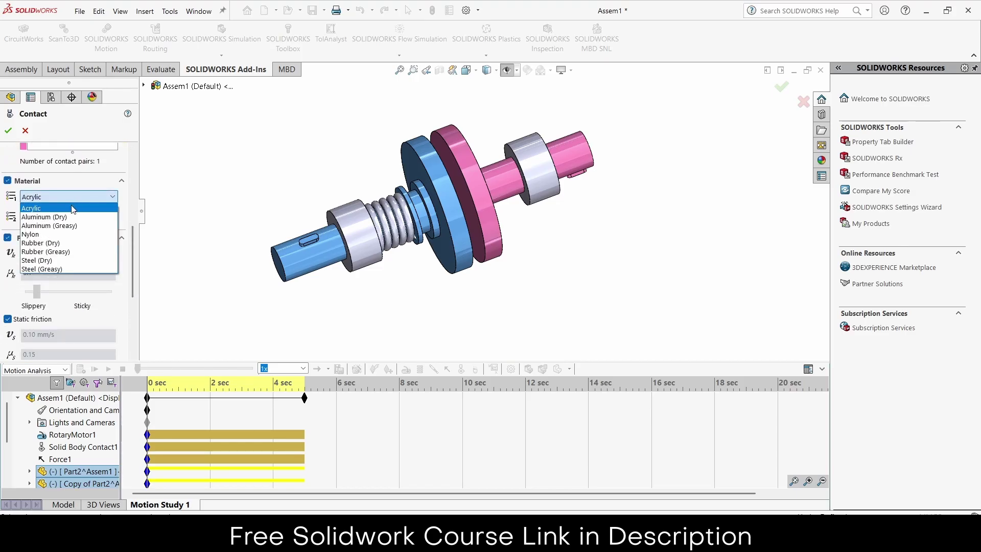
left_click(74, 217)
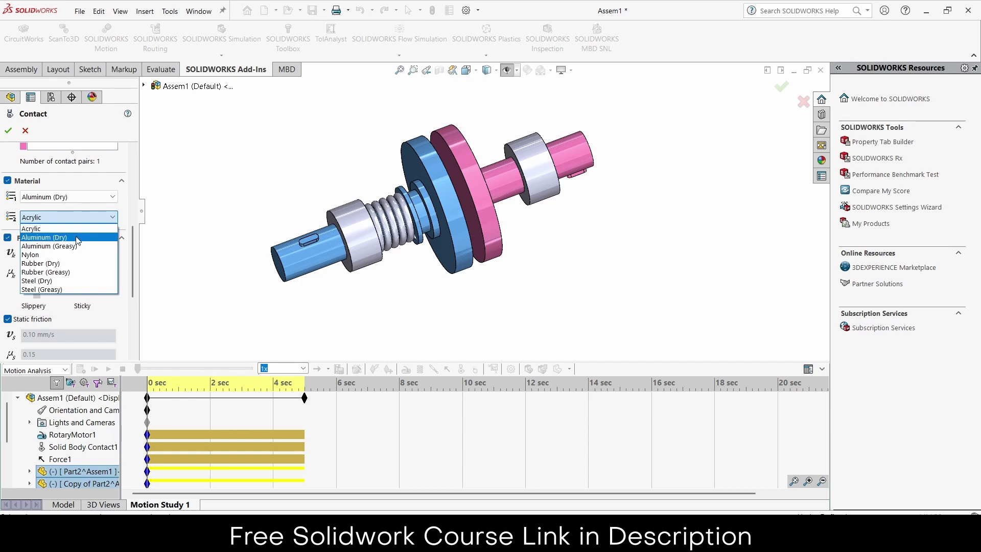
left_click(76, 237)
left_click(8, 131)
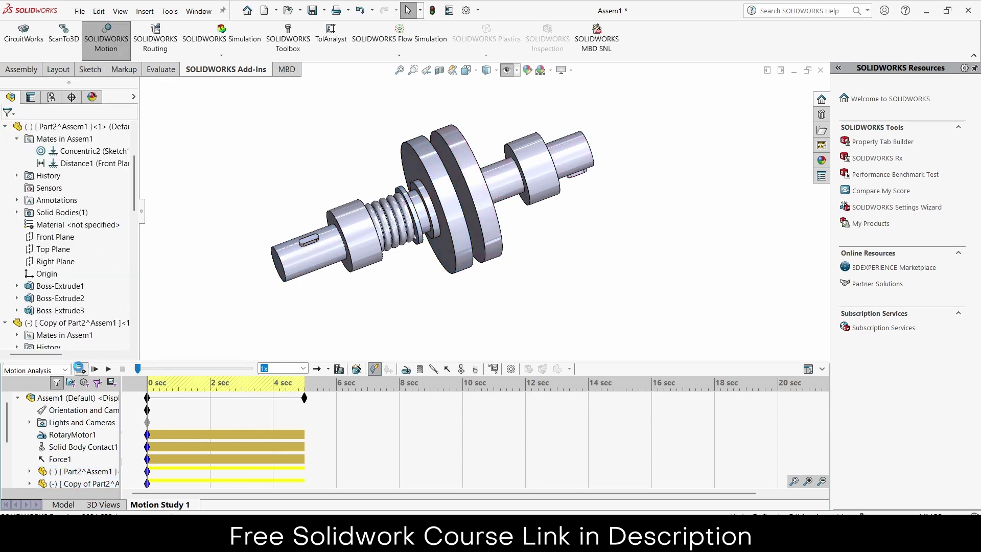
left_click(80, 368)
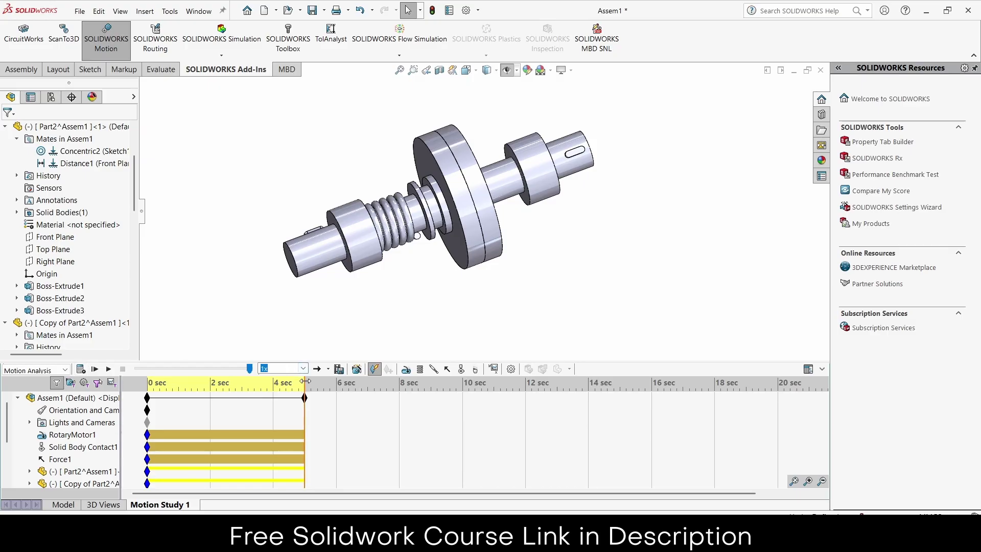
left_click_drag(305, 381, 178, 381)
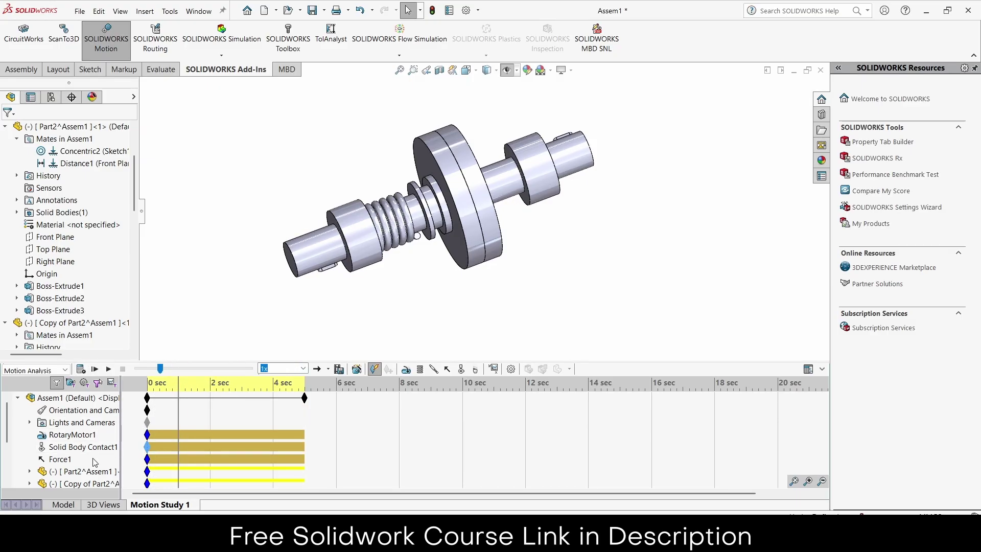
Drag Force1's start key on the timeline from 0 to 2 sec
left_click(53, 459)
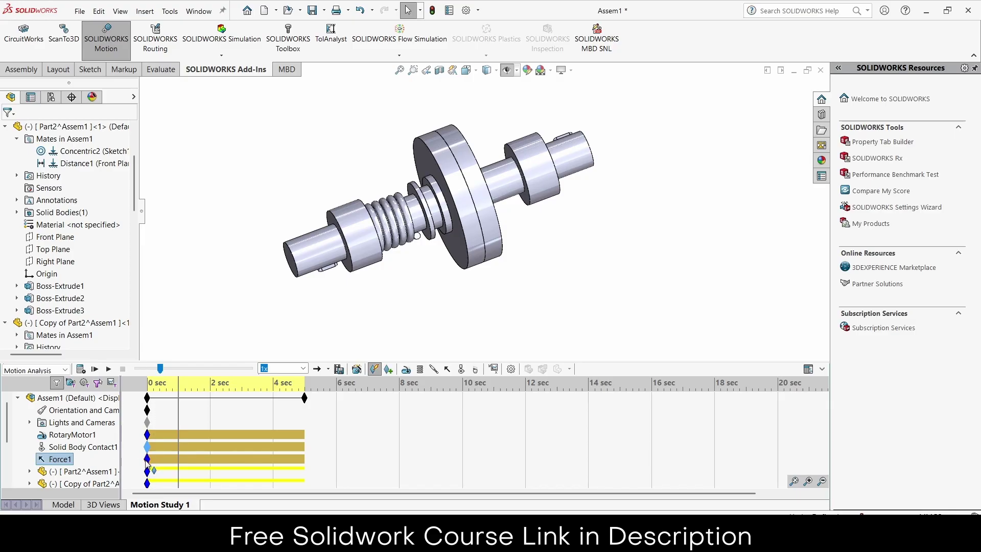
left_click_drag(147, 459, 180, 459)
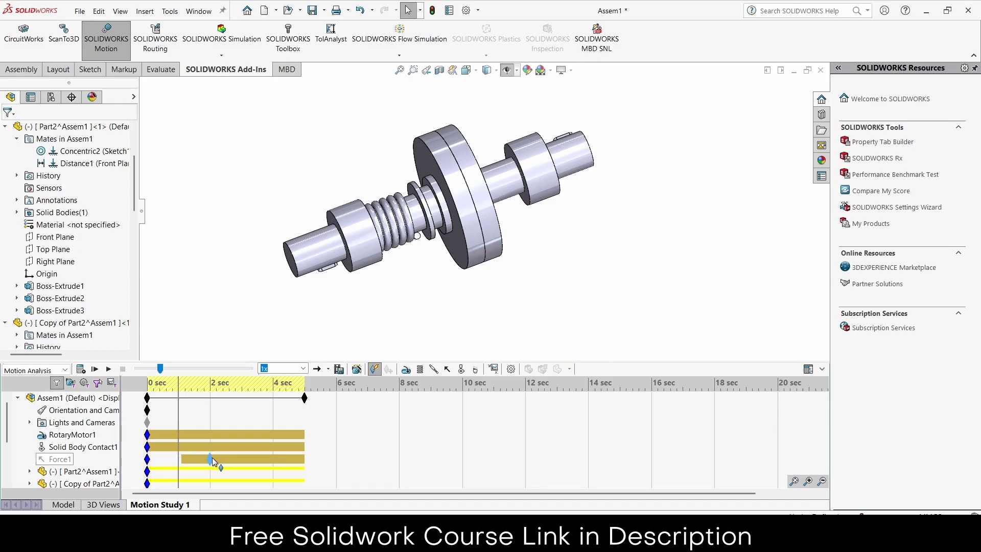
left_click_drag(213, 458, 213, 458)
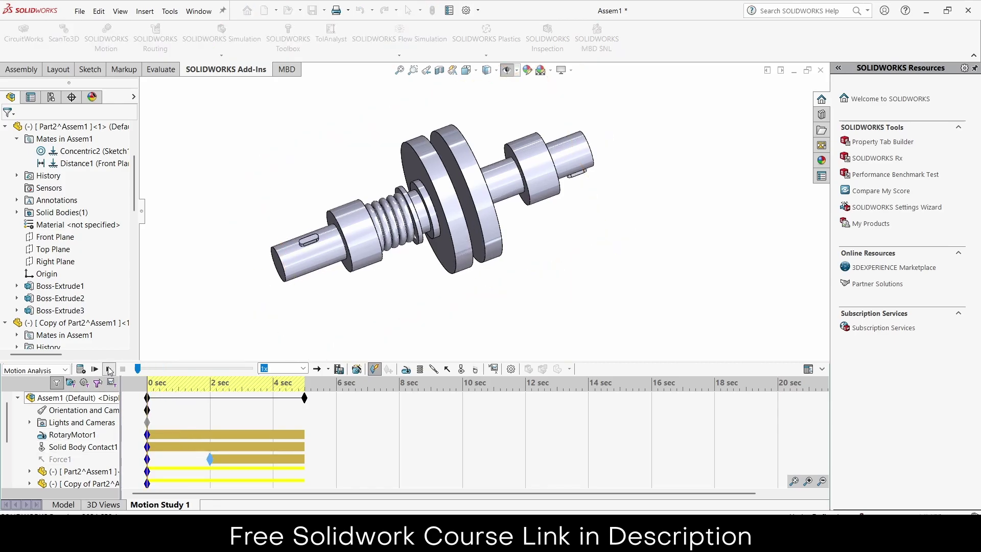
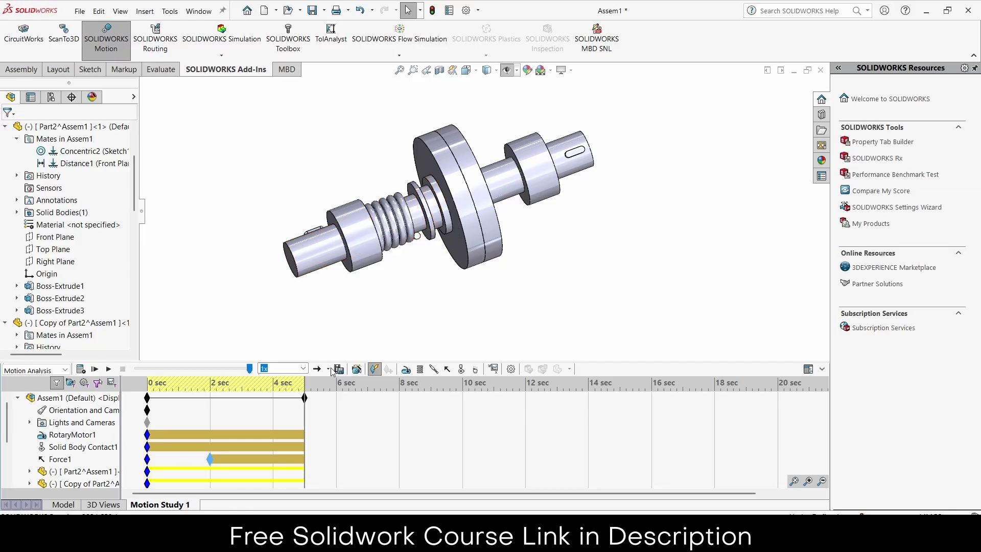
Delete Force1 from Motion Study 1 and confirm the deletion
right_click(72, 462)
left_click(128, 383)
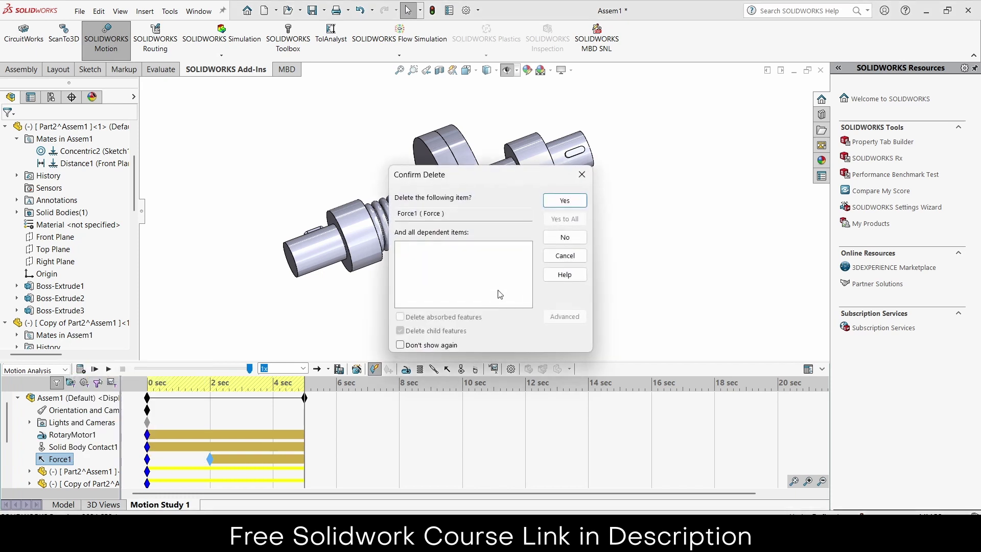
left_click(566, 200)
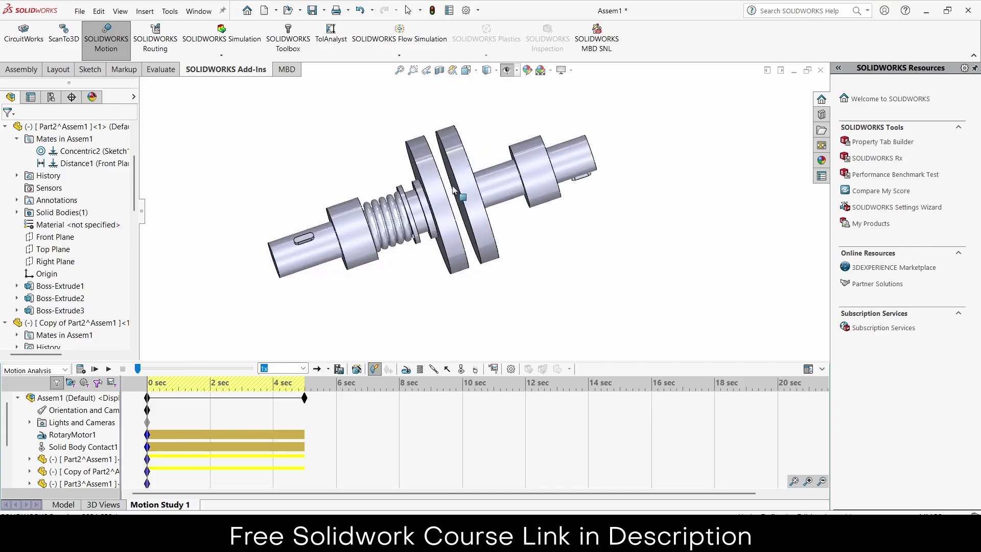
Measure the two parallel disc faces, reading a 28.18 mm normal distance
left_click(161, 70)
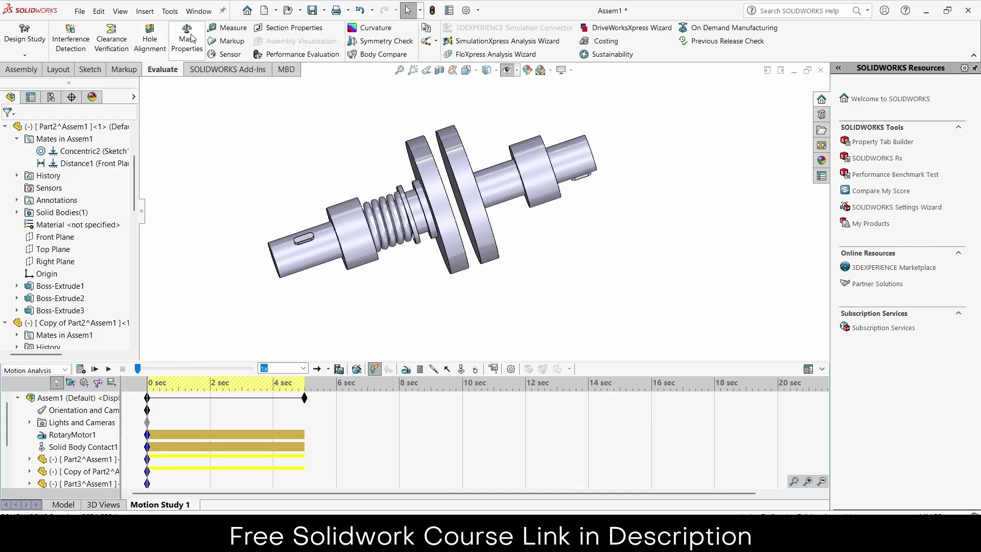
left_click(227, 28)
left_click_drag(333, 155, 246, 161)
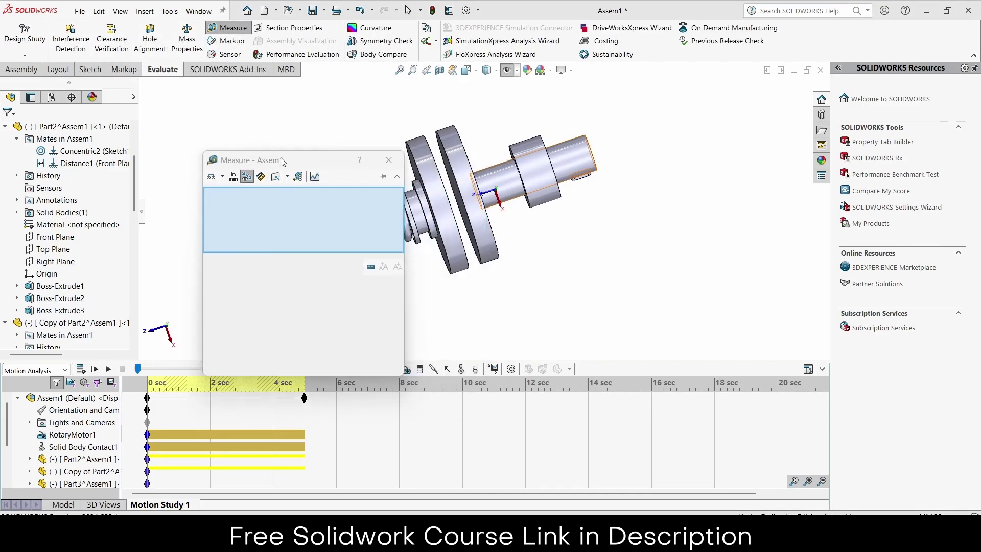
scroll(419, 206, "down", 3)
scroll(419, 206, "down", 3)
left_click(476, 209)
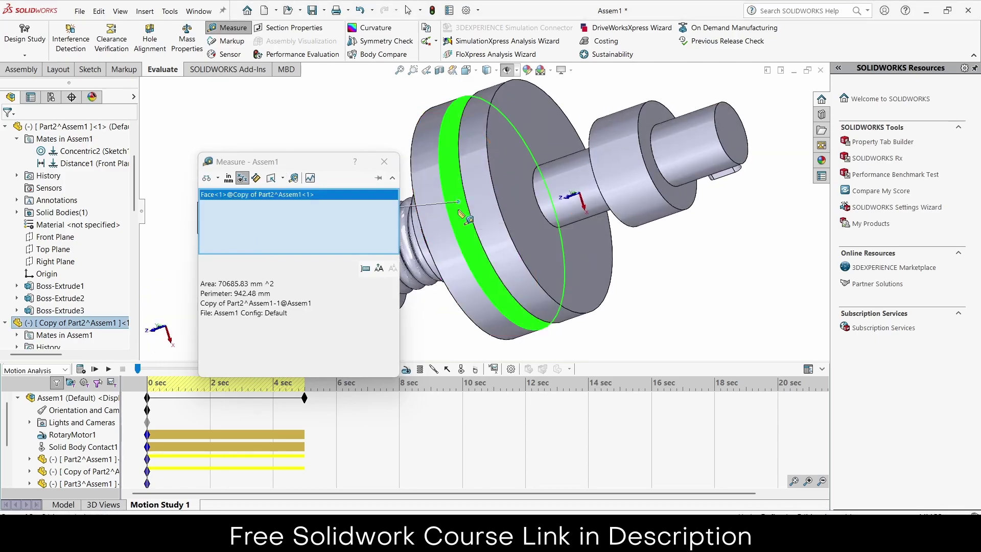
middle_click_drag(475, 210, 477, 188)
left_click(479, 189)
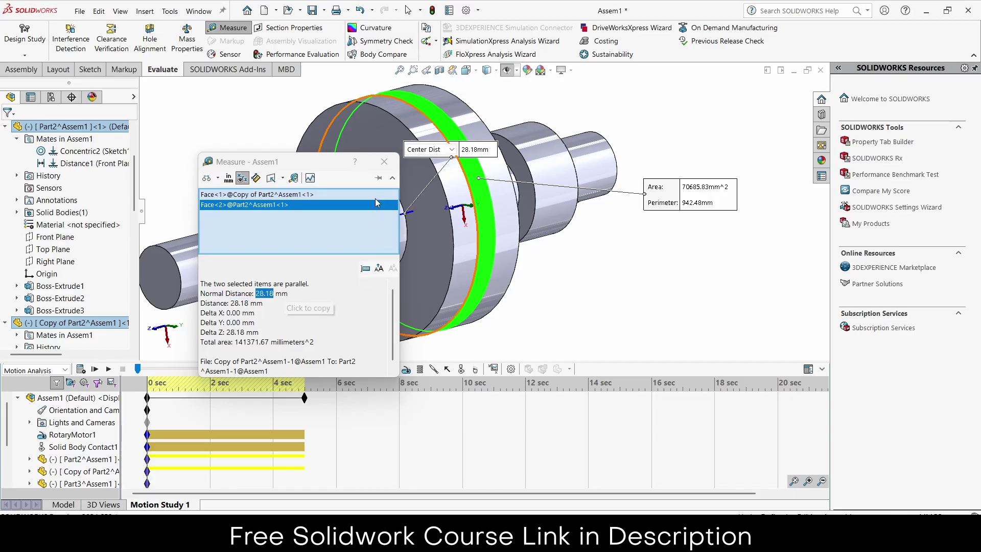
left_click(384, 161)
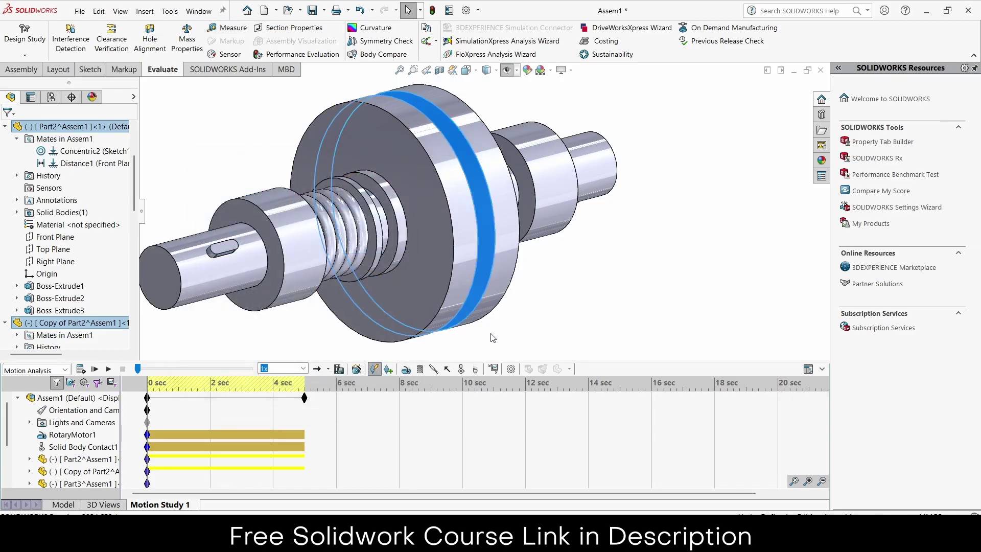
Add a reversed linear motor located on the large disc face, clearing the preselected references
left_click(407, 370)
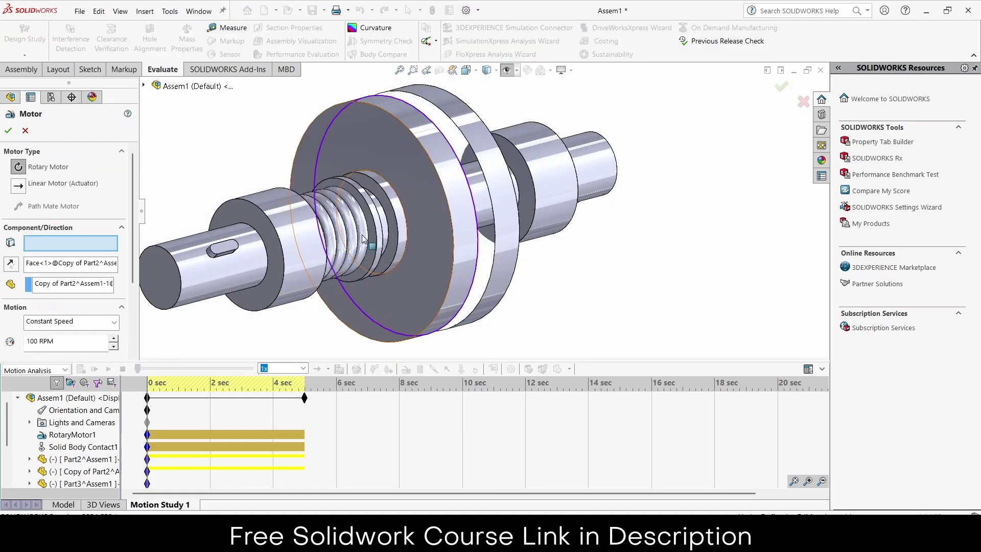
right_click(75, 238)
left_click(78, 248)
right_click(70, 263)
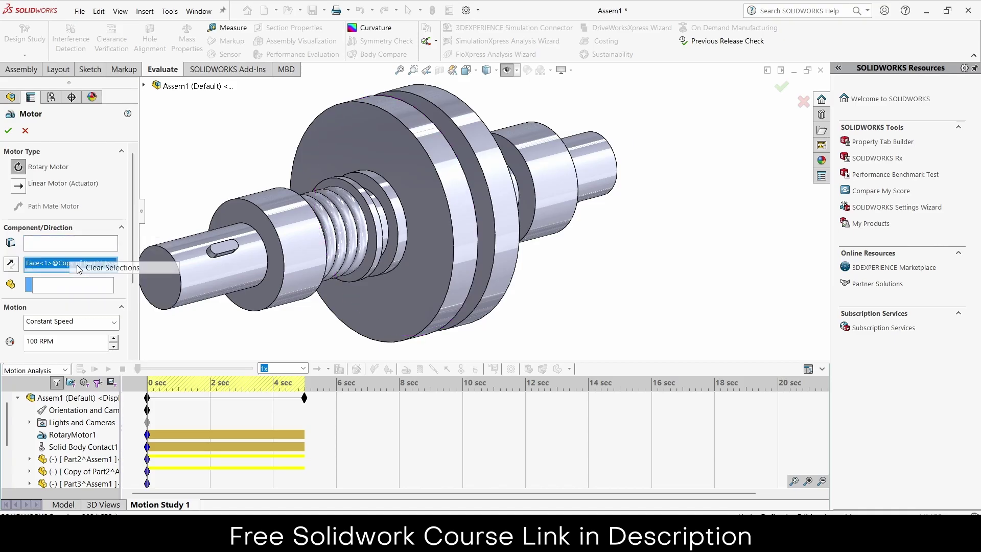
left_click(84, 270)
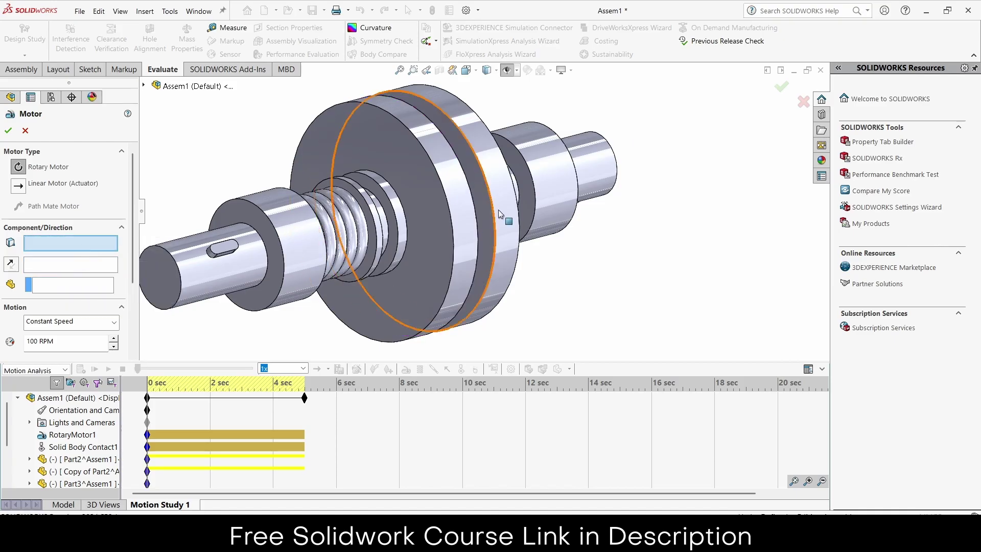
left_click(439, 240)
scroll(440, 239, "down", 3)
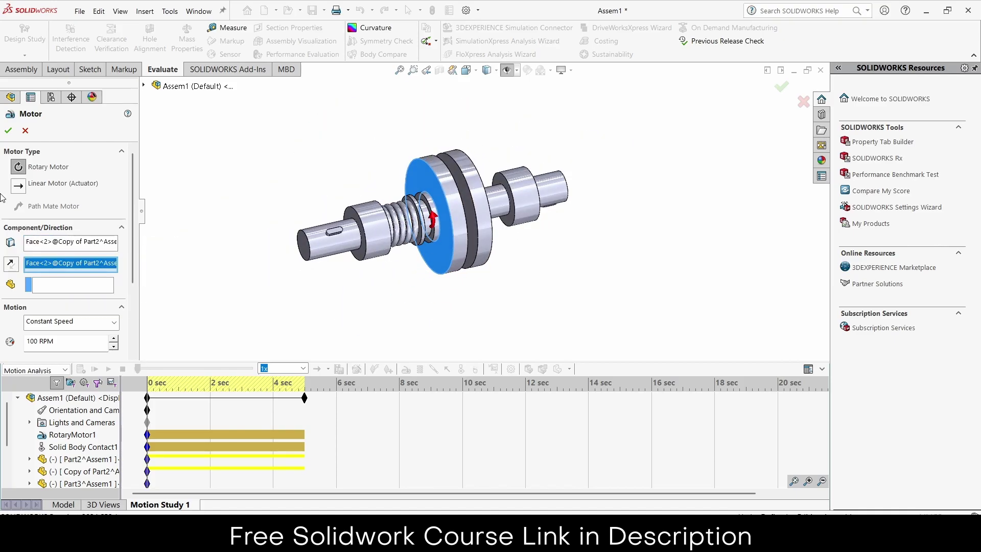
left_click(18, 186)
left_click(11, 264)
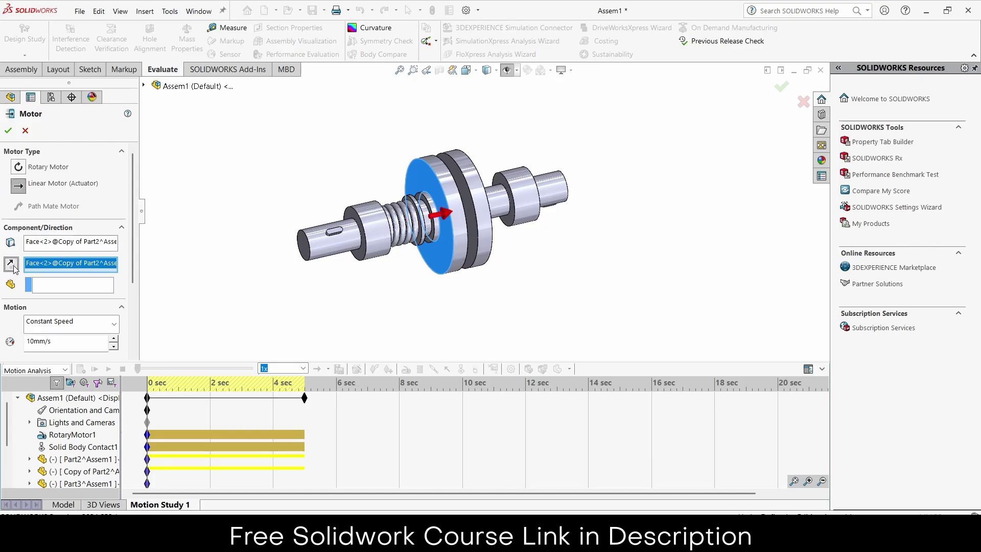
Set the linear motor to Distance 28.18 mm, starting at 3 s for 2 s
scroll(127, 207, "down", 2)
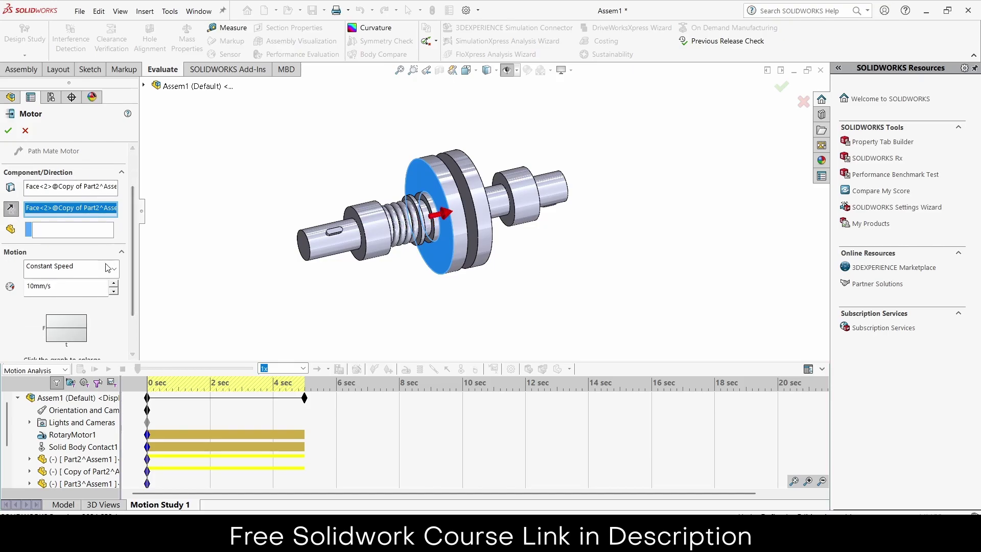
left_click(77, 266)
left_click(108, 298)
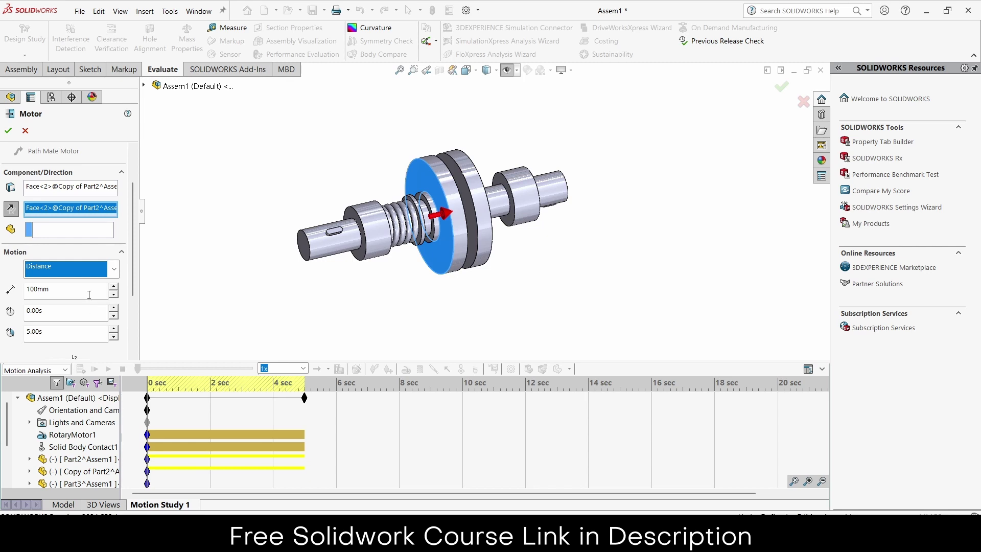
left_click_drag(89, 294, 3, 293)
type("28.18")
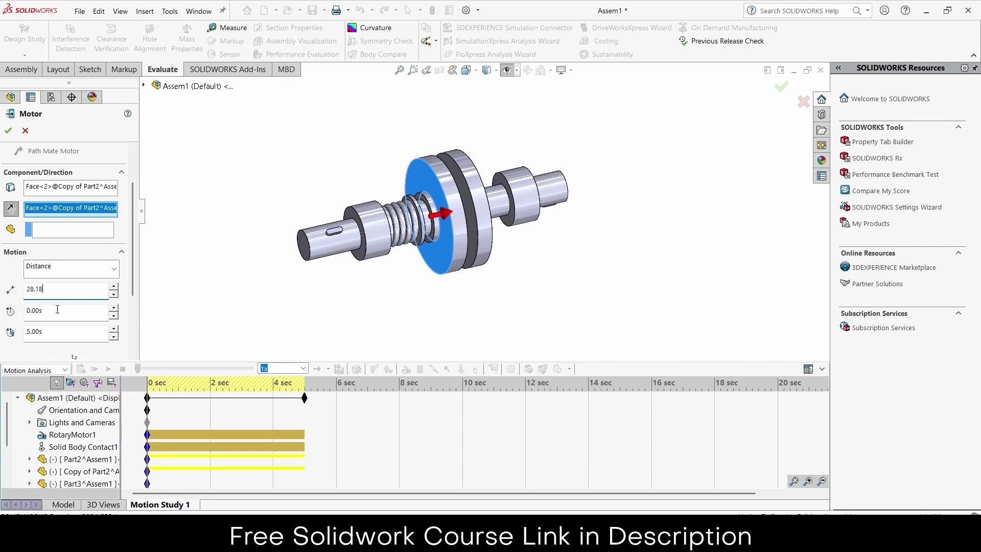
key("Tab")
type("5")
key("Tab")
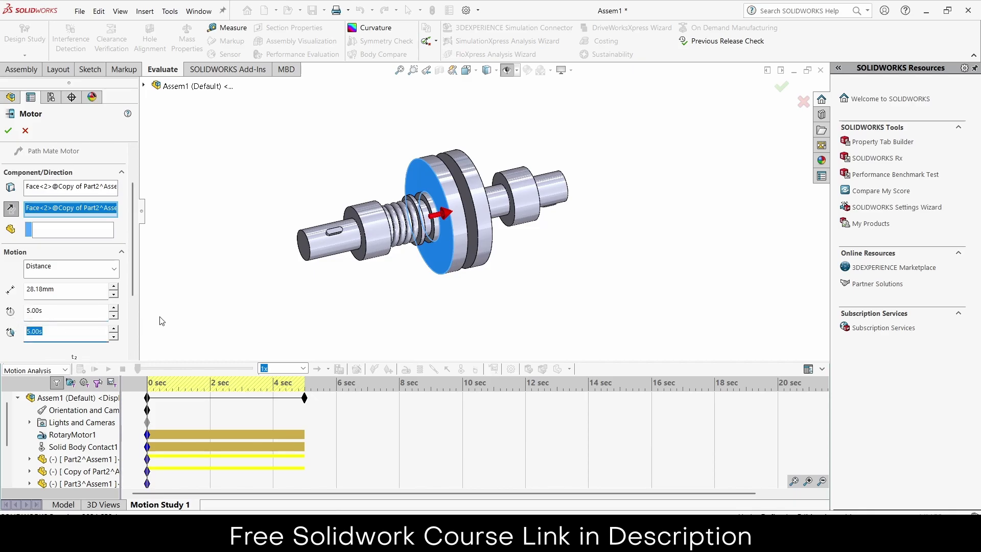
left_click(52, 313)
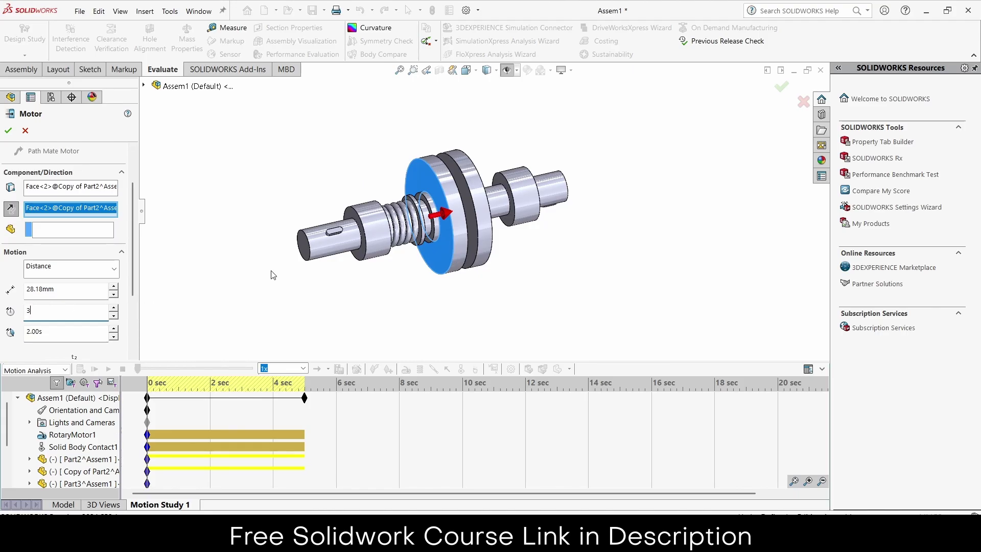
left_click(9, 131)
Extend the study end to 10 s, calculate it, and rewind to 0 s
left_click_drag(305, 398, 362, 401)
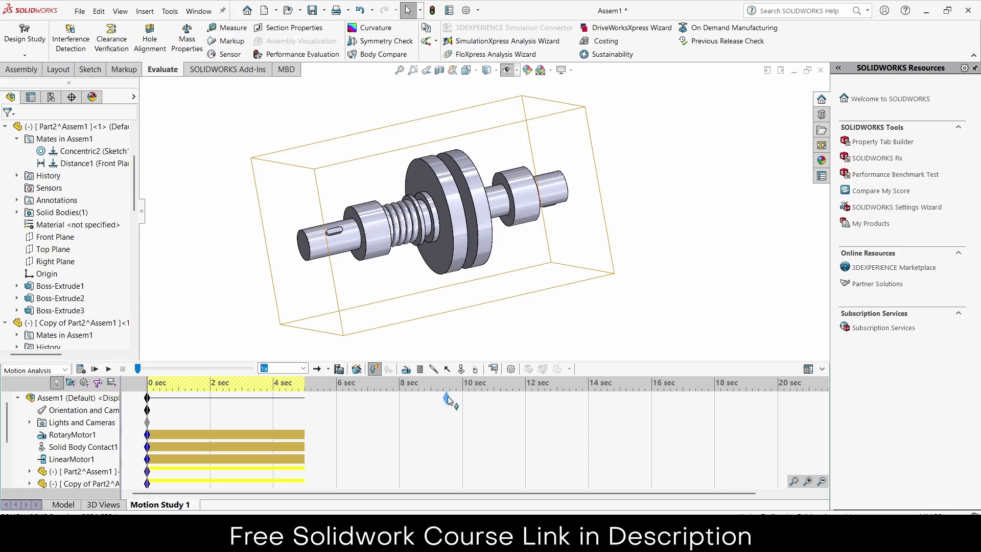
left_click_drag(462, 399, 462, 398)
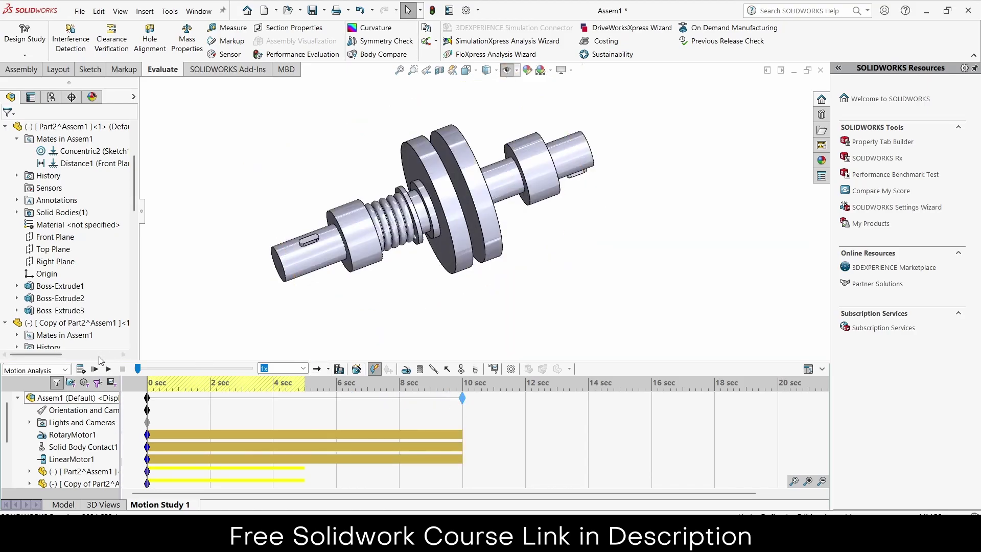
left_click(82, 369)
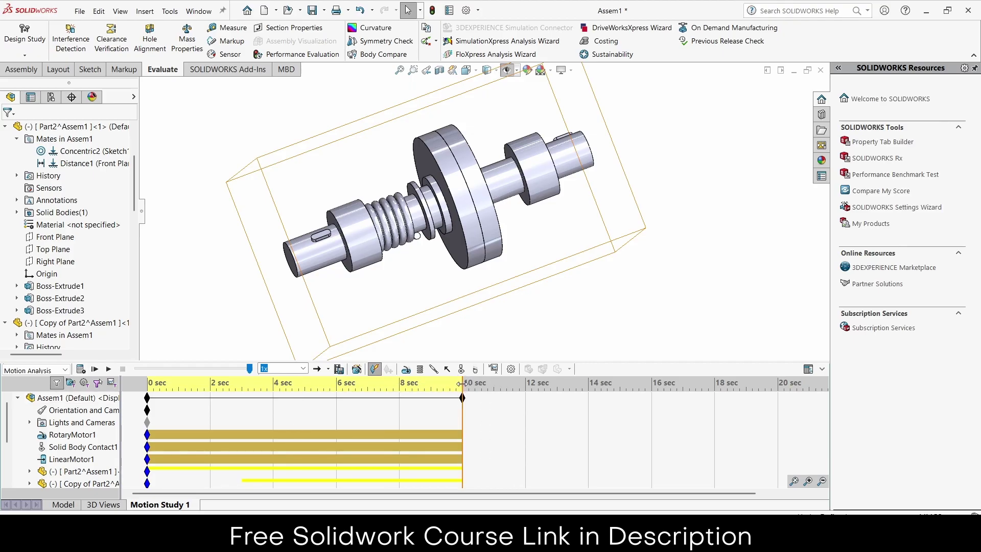
left_click_drag(463, 384, 148, 384)
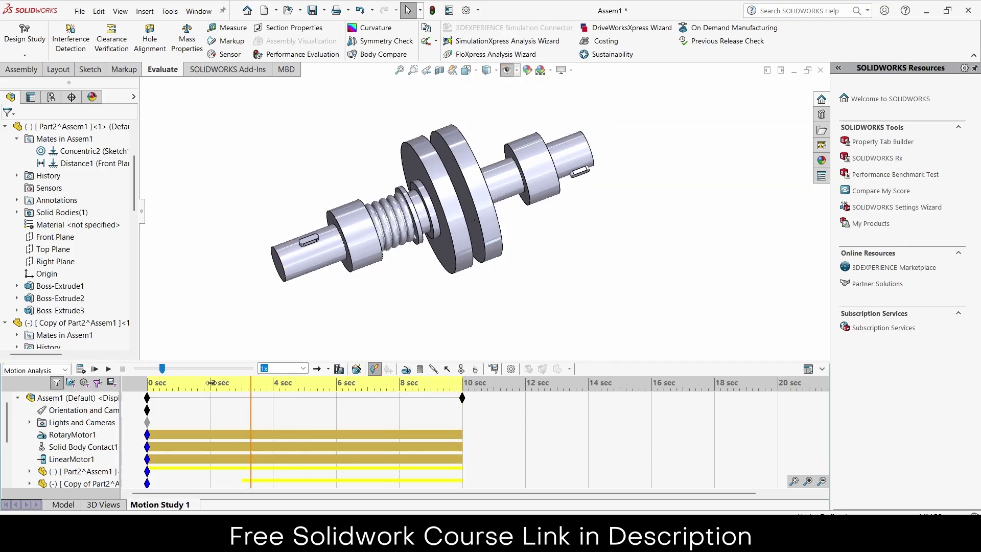
right_click(66, 463)
left_click(82, 335)
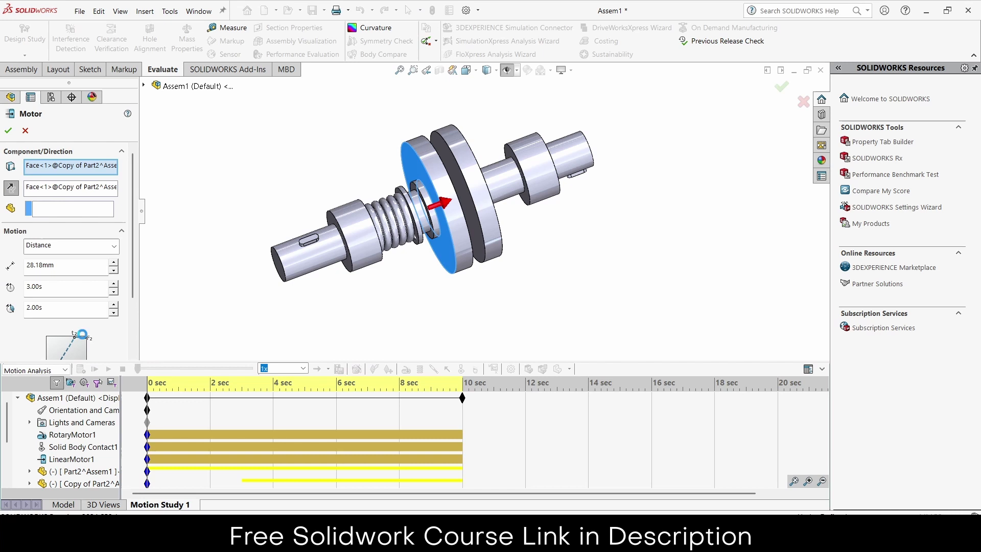
double_click(64, 269)
left_click(8, 131)
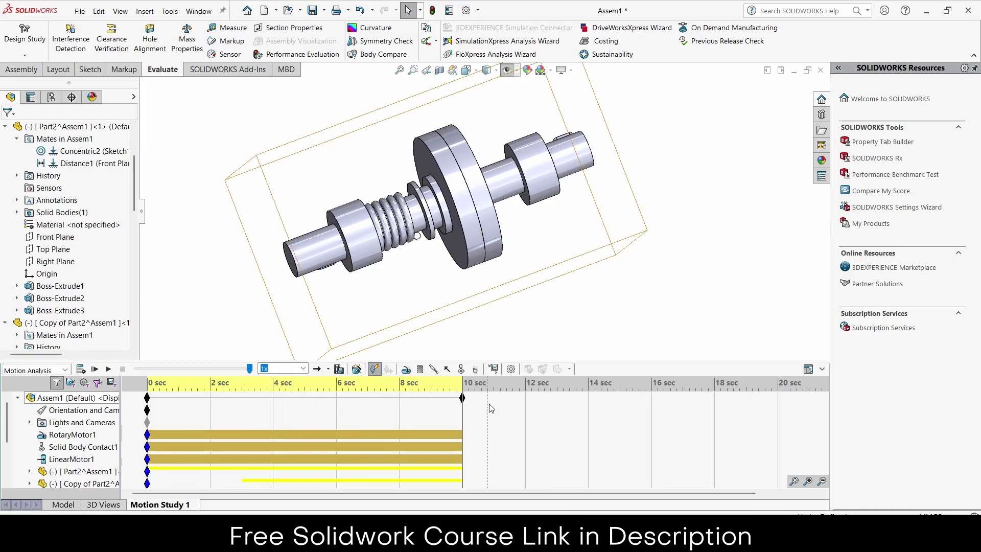
left_click_drag(464, 402, 600, 404)
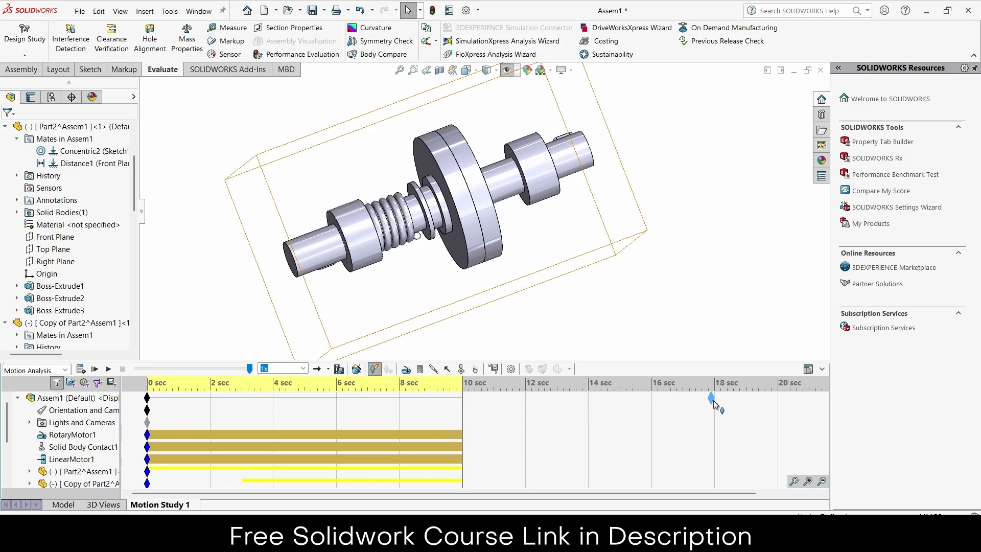
left_click_drag(717, 406, 715, 404)
left_click(80, 369)
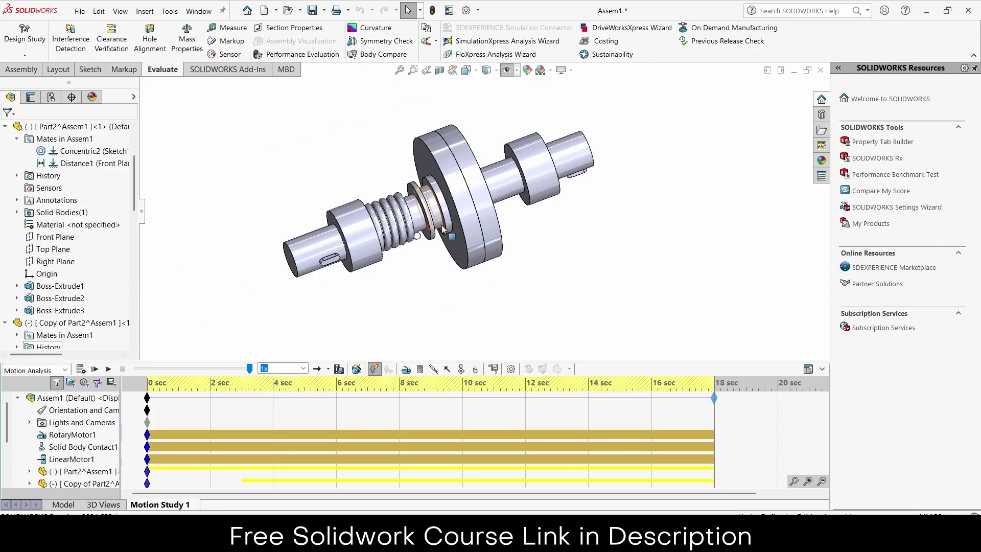
scroll(432, 199, "down", 1)
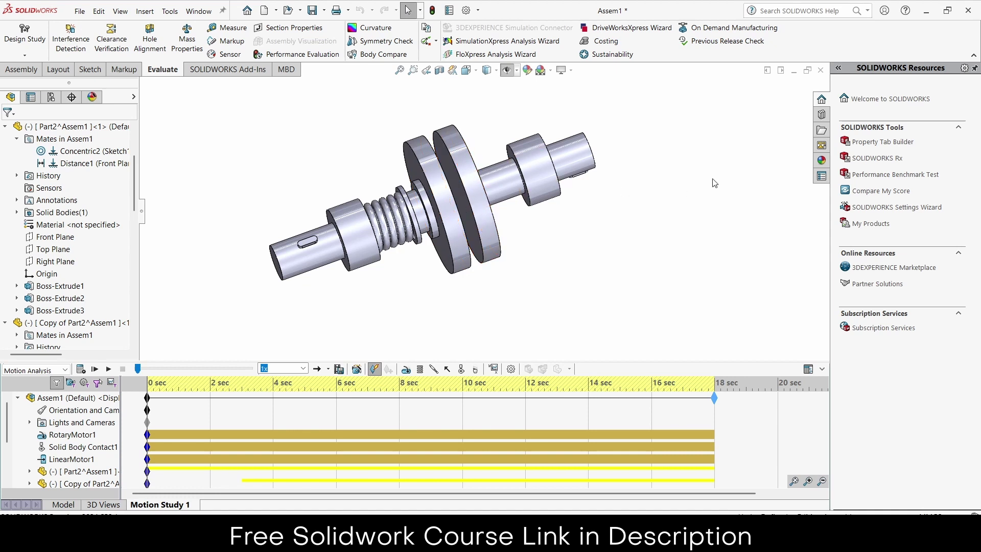
Open the Appearances, Scenes, and Decals library and browse the rubber swatches
left_click(822, 160)
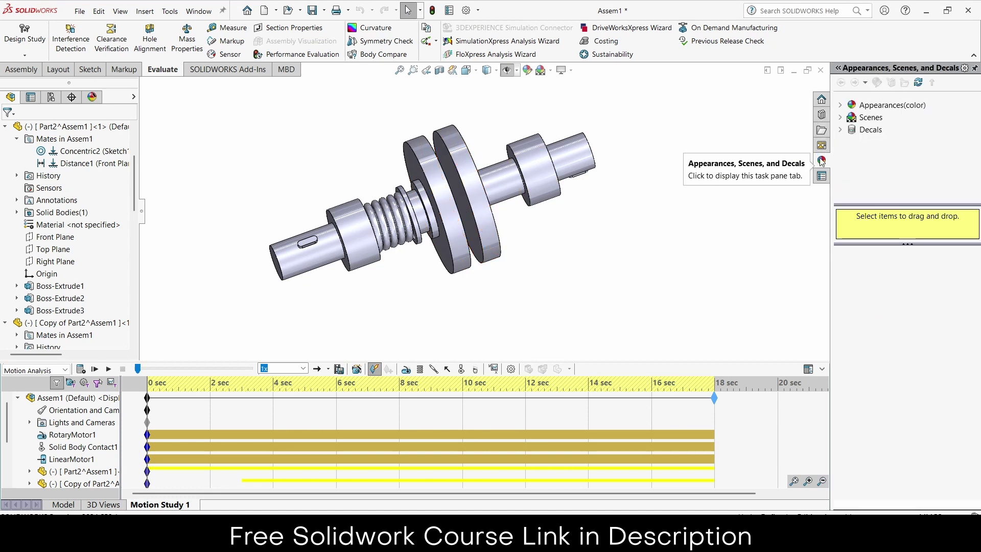
left_click(851, 106)
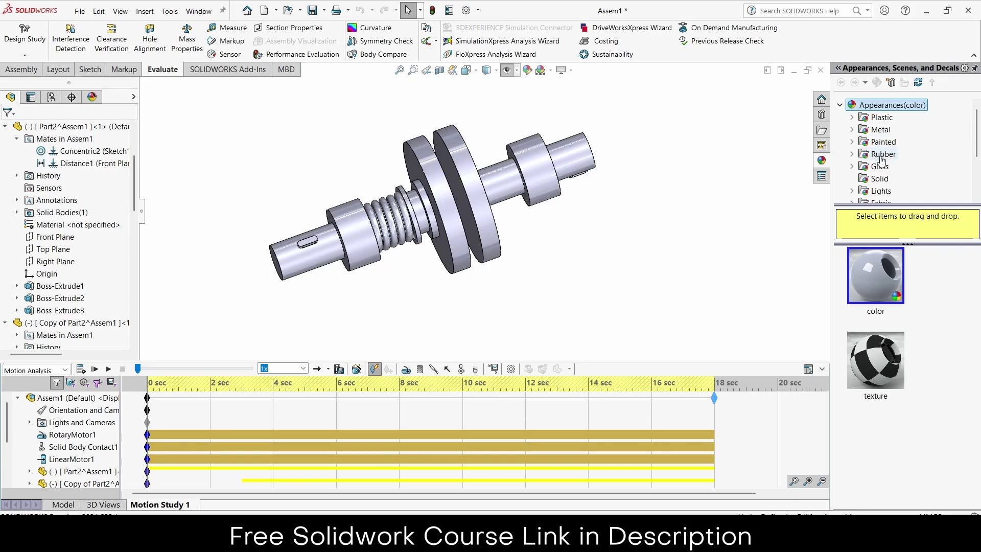
left_click(853, 154)
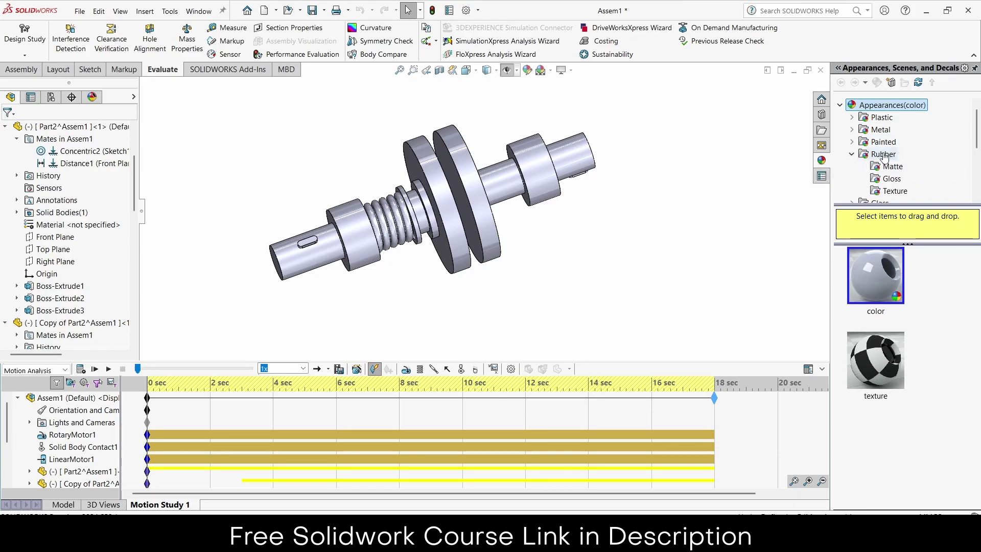
left_click(884, 155)
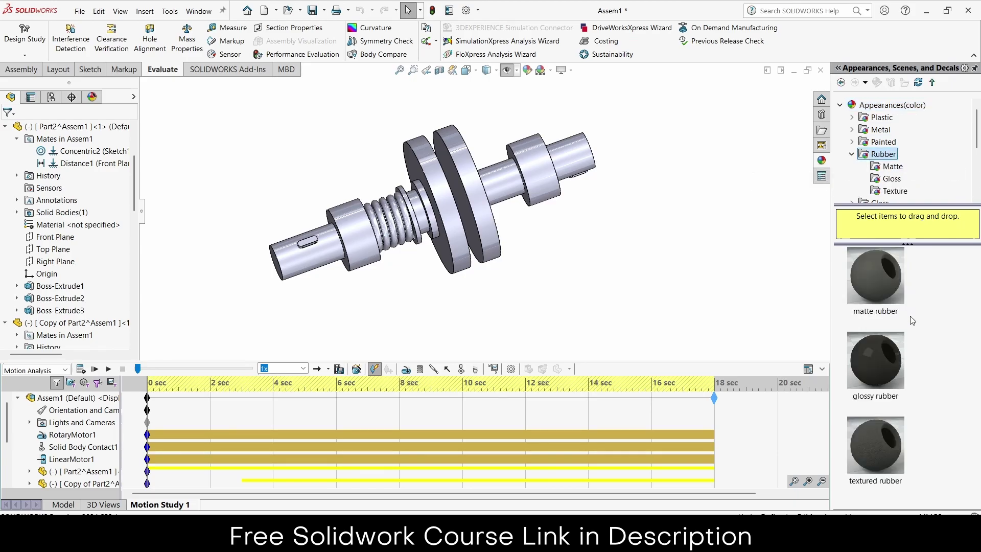
left_click(880, 168)
left_click(890, 192)
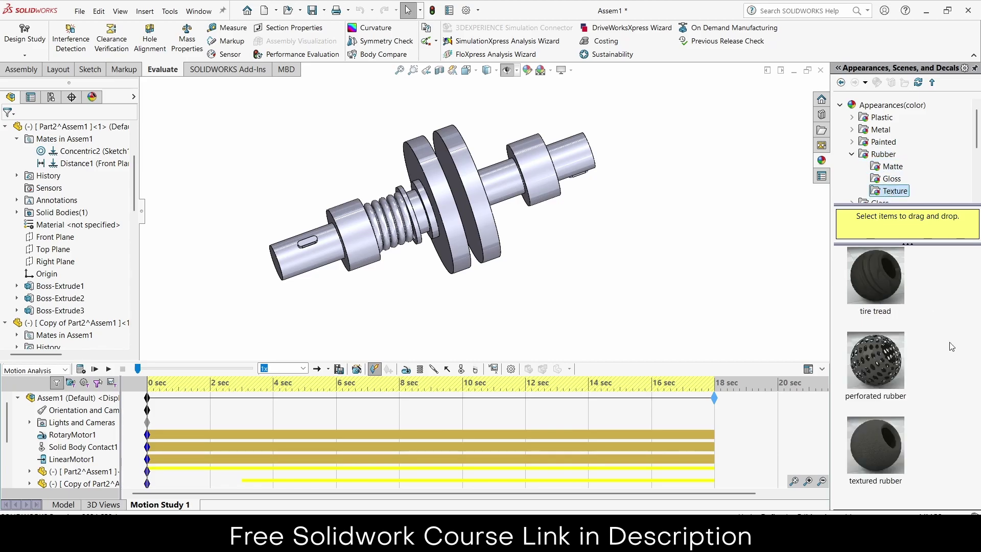
scroll(879, 159, "down", 2)
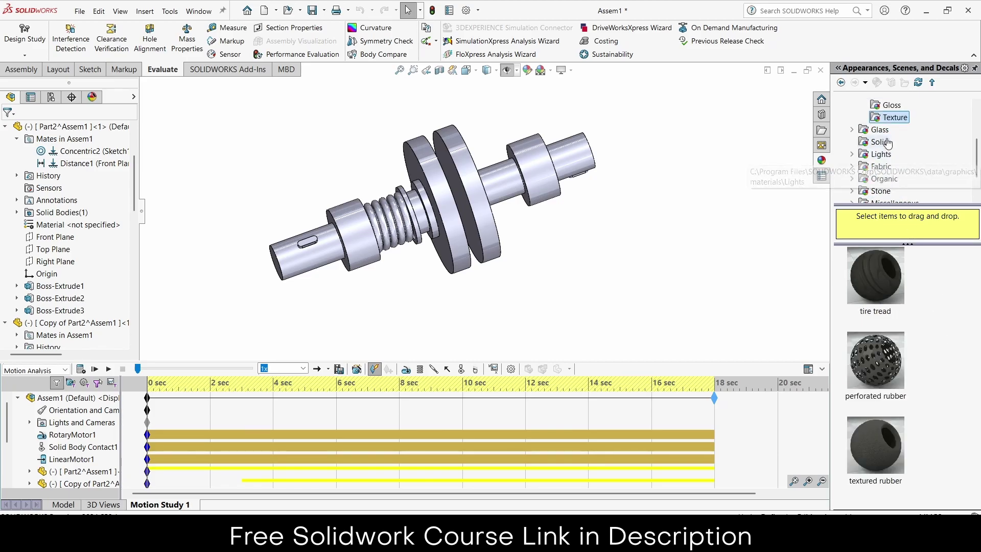
Apply the Solid Red appearance to the whole right-hand disc body
left_click(880, 142)
scroll(934, 307, "down", 3)
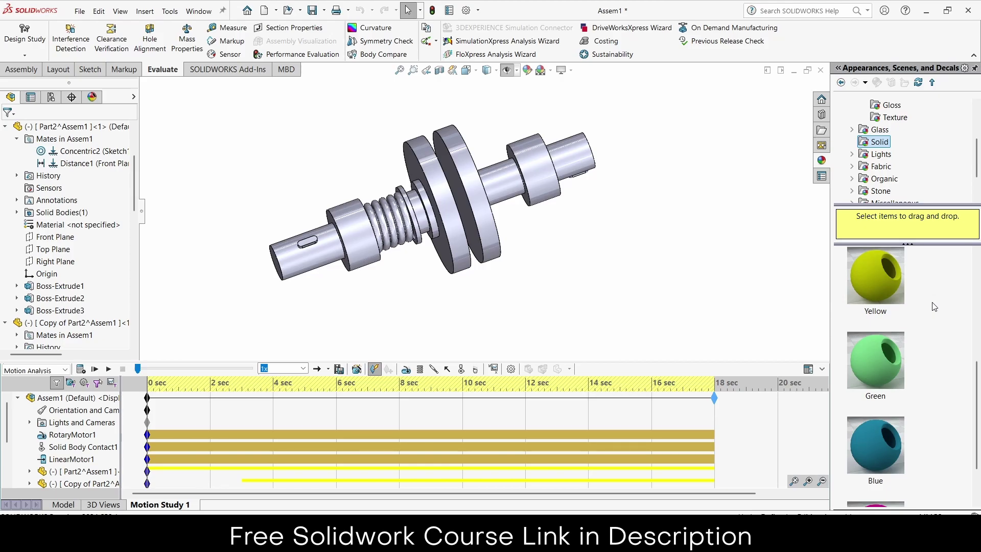
scroll(935, 307, "down", 1)
scroll(934, 307, "up", 3)
scroll(934, 307, "up", 2)
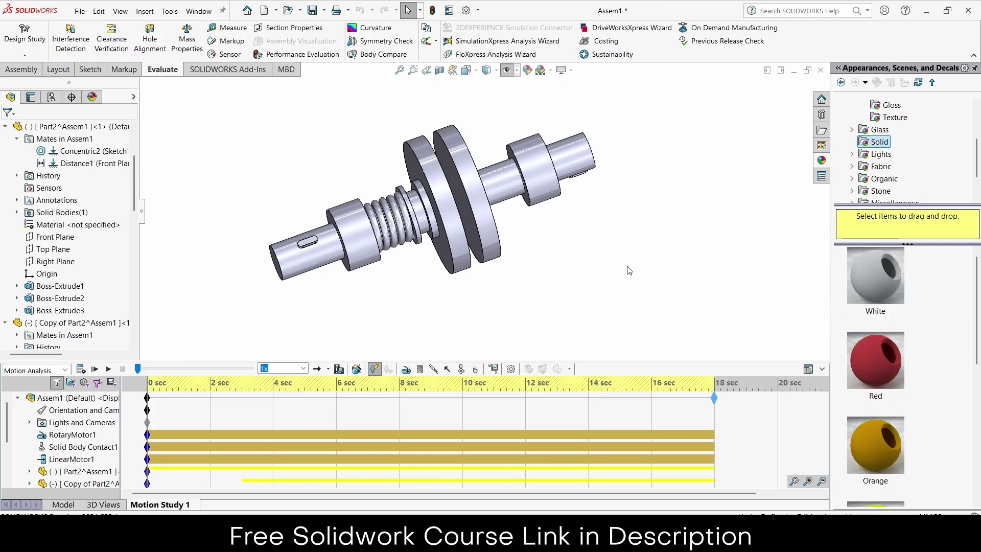
scroll(545, 210, "down", 2)
left_click_drag(875, 360, 478, 174)
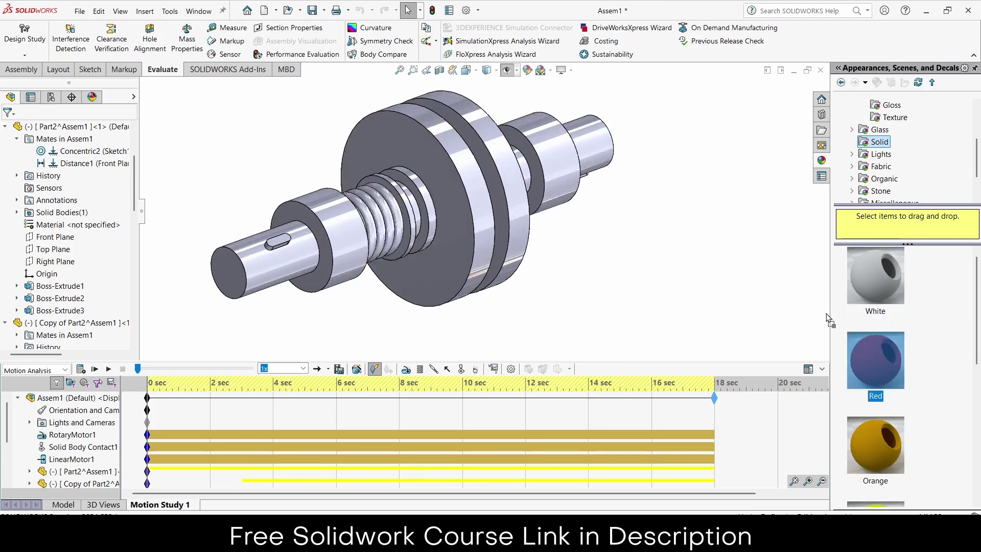
left_click(502, 153)
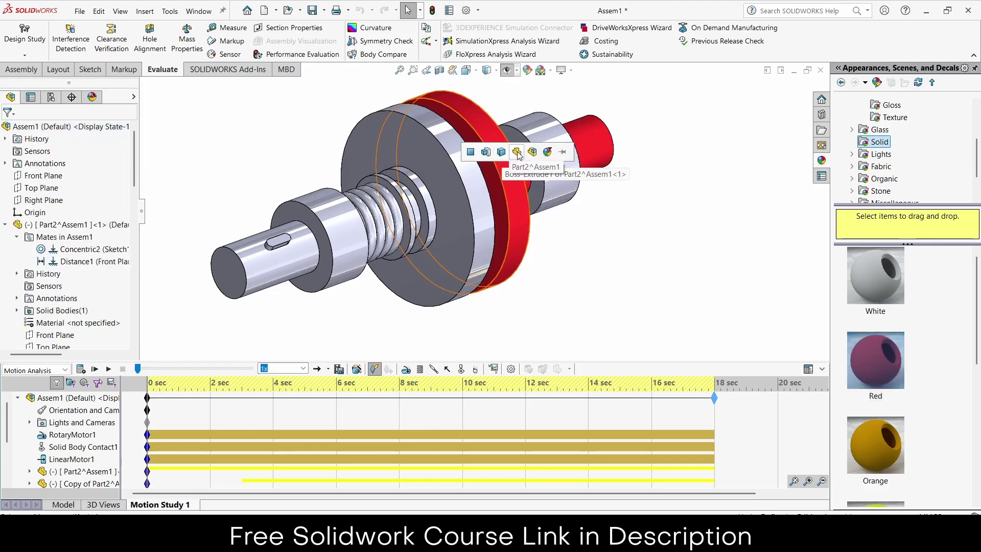
Expand Metal > Steel in the appearance library to show steel finishes
scroll(881, 179, "down", 1)
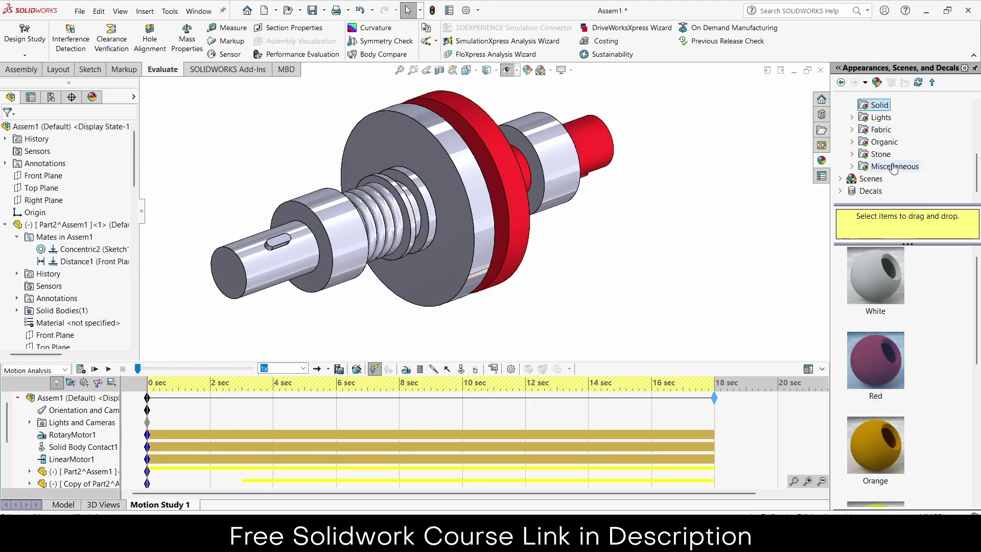
left_click(885, 142)
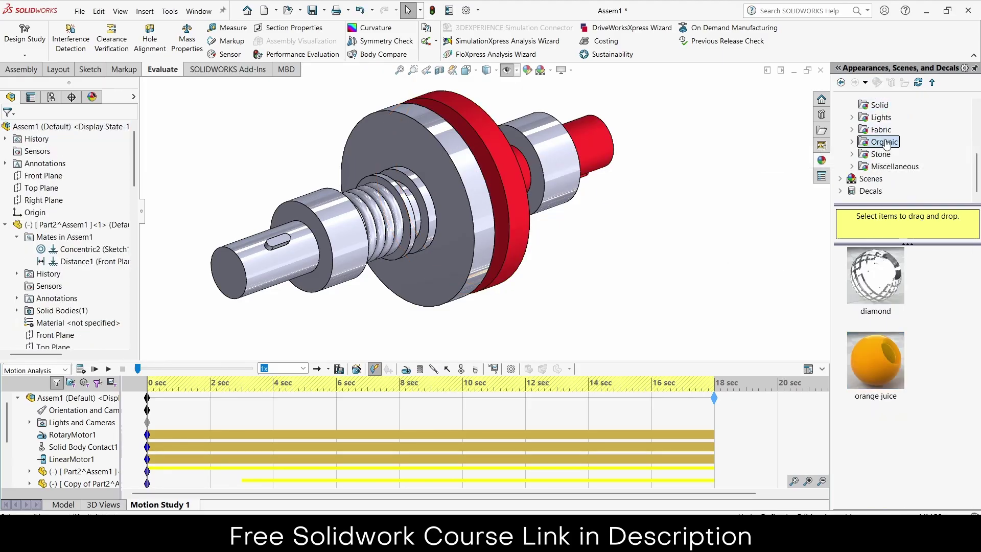
left_click(851, 143)
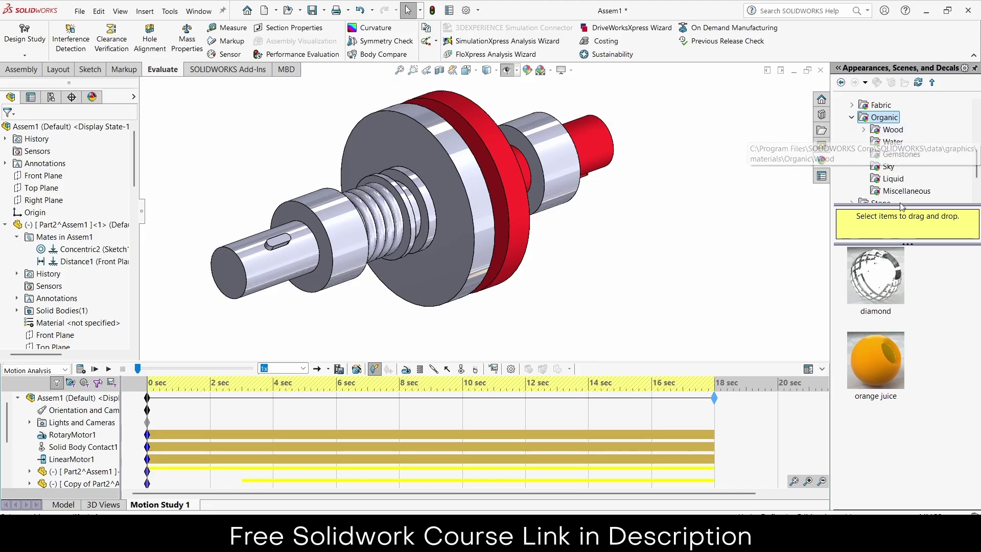
scroll(912, 144, "up", 3)
scroll(921, 148, "up", 1)
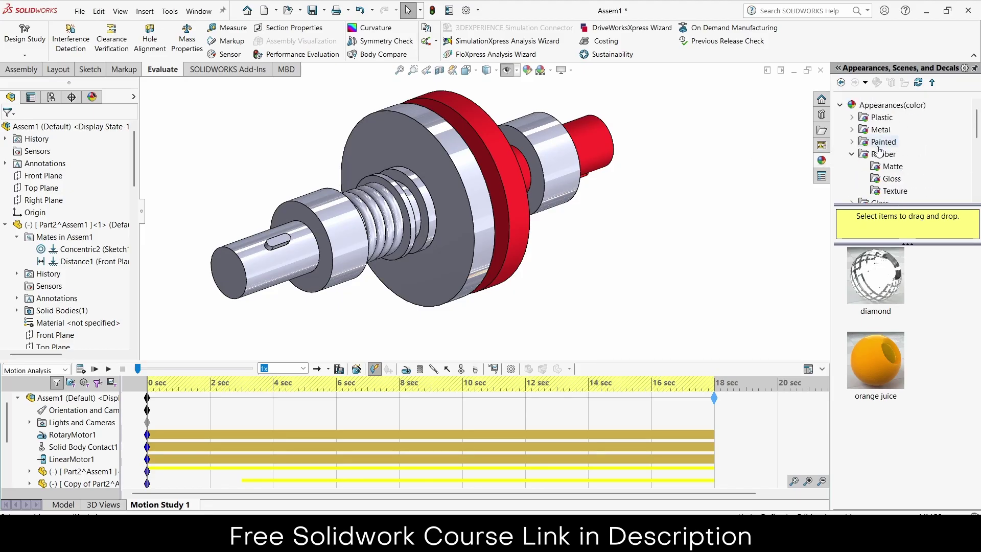
left_click(853, 129)
left_click(891, 117)
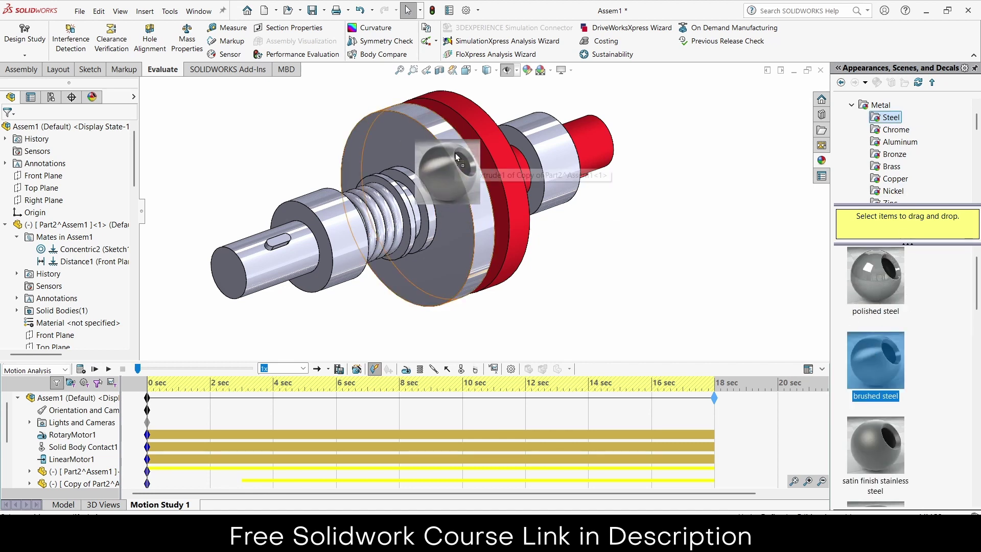
Apply brushed steel to the left disc body and reorient the view
left_click_drag(877, 337, 465, 161)
left_click(470, 153)
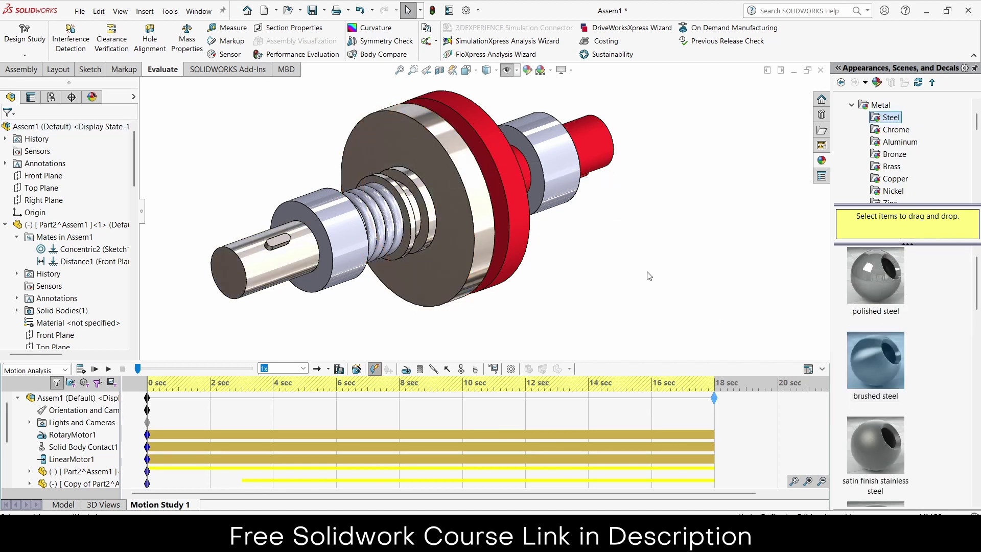
middle_click_drag(650, 276, 399, 175)
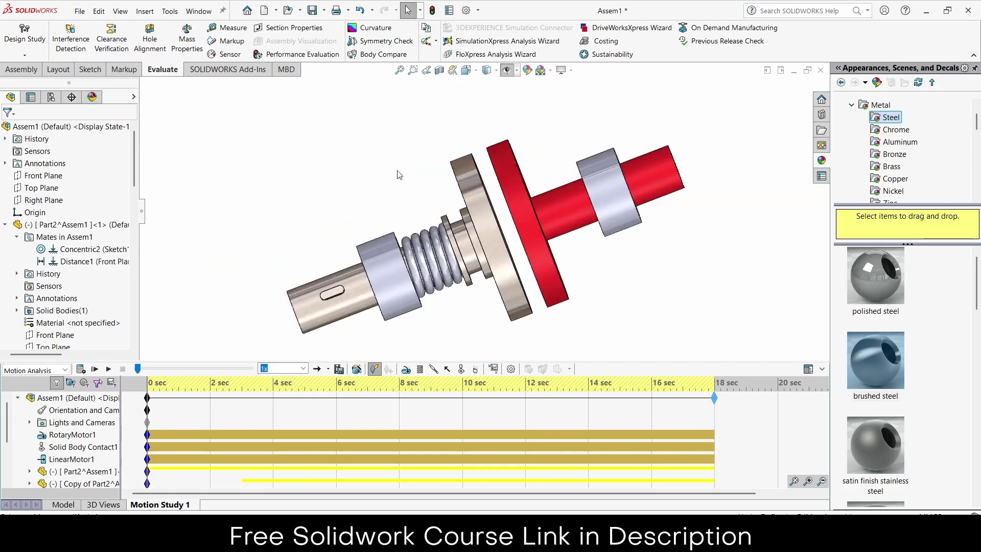
key("ctrl+7")
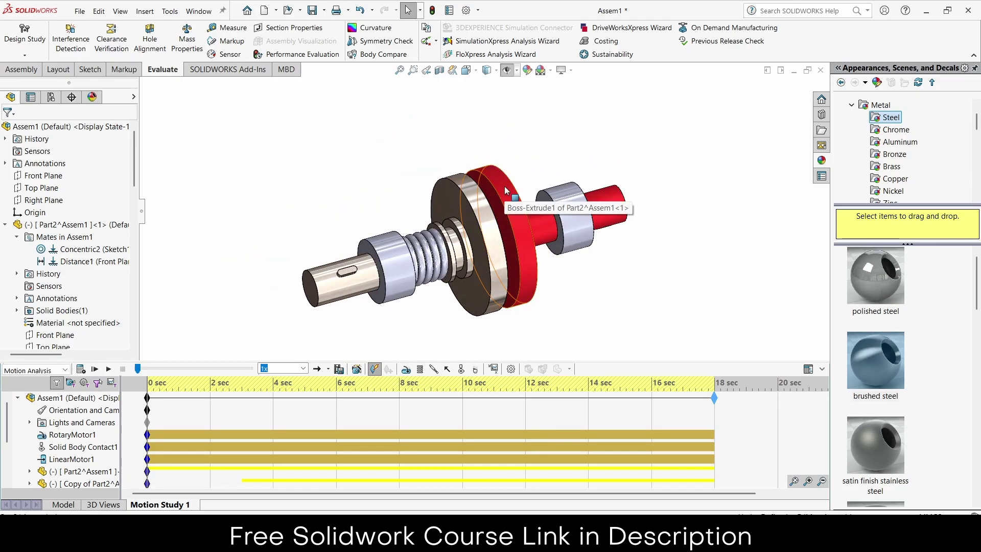
Collapse the MotionManager timeline, zoom in, and play the motion study
left_click(822, 370)
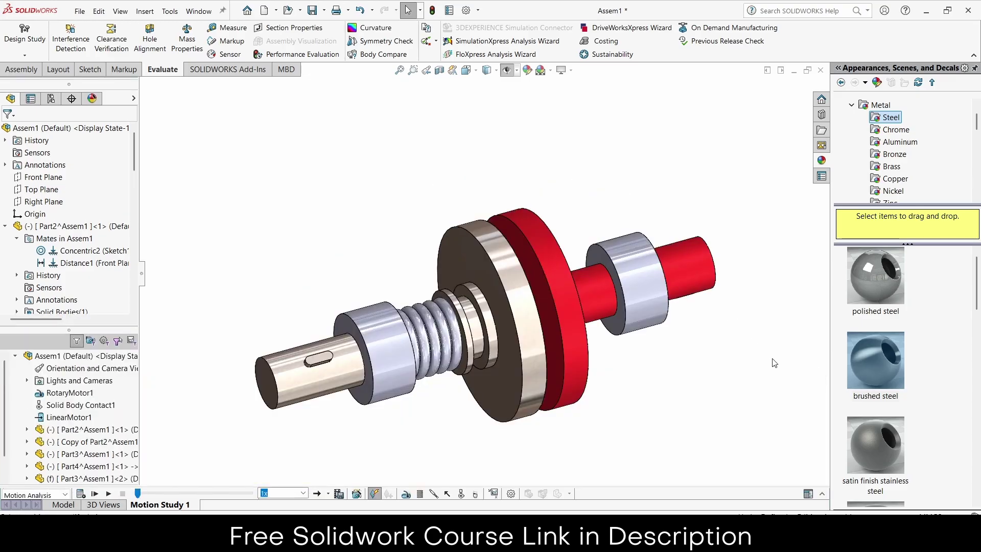
scroll(774, 363, "down", 1)
scroll(623, 385, "down", 1)
scroll(540, 380, "down", 1)
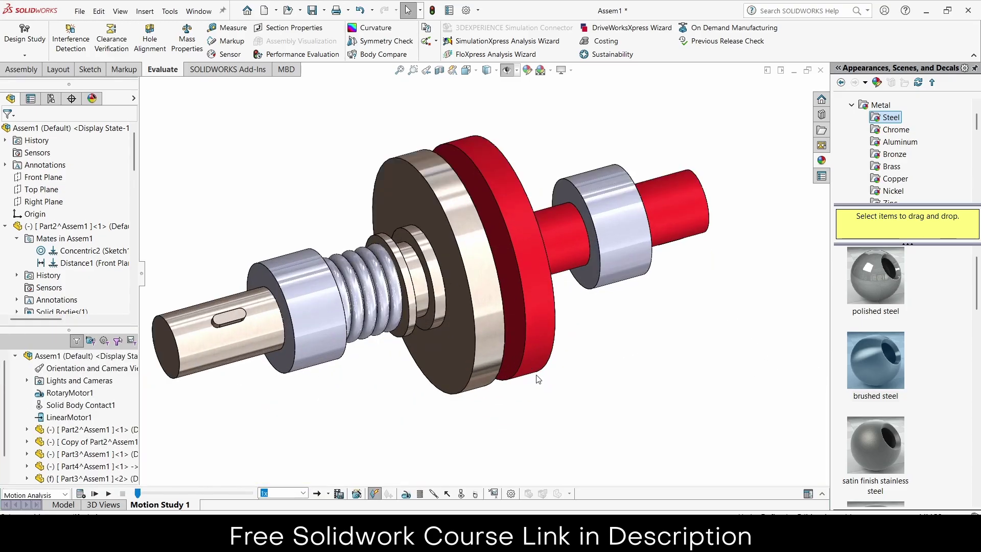
scroll(299, 411, "up", 1)
scroll(371, 250, "down", 1)
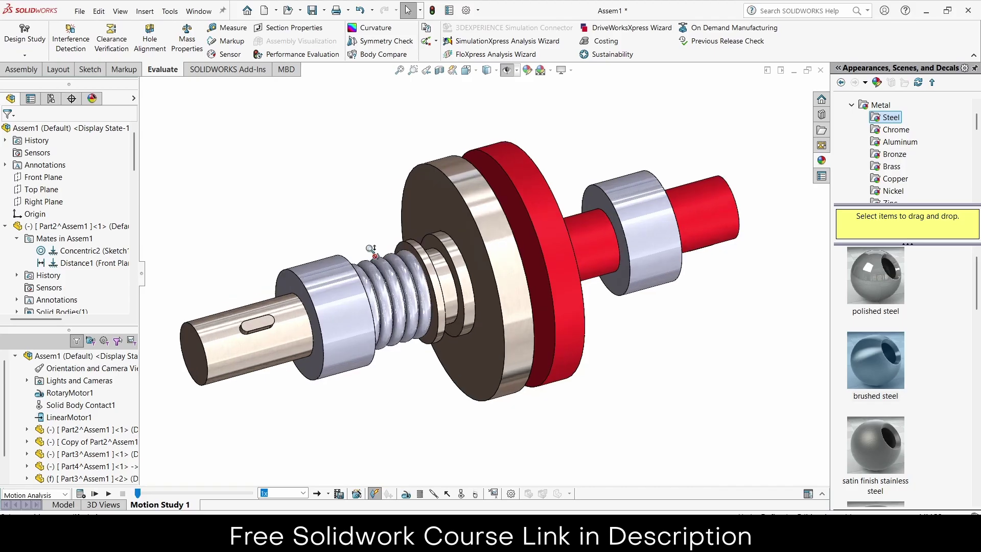
left_click(108, 492)
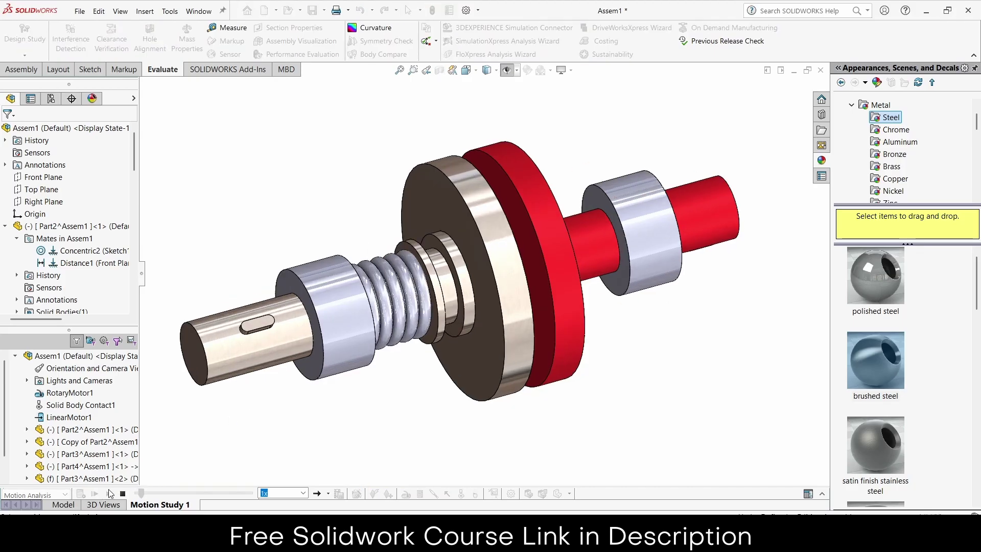